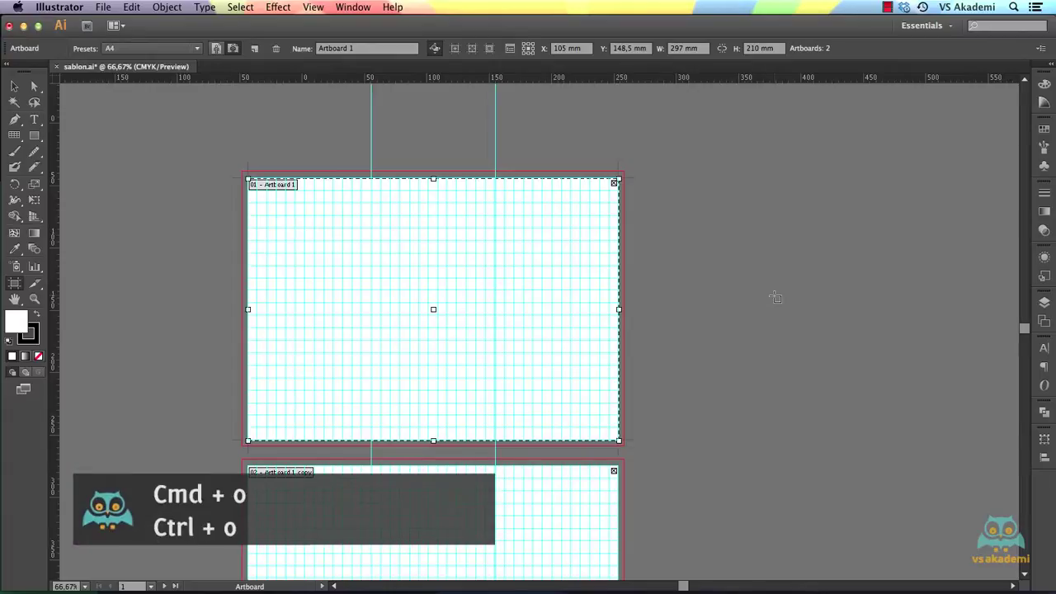
Fit the first artboard in the window and leave artboard editing with the Selection tool
{"action": "key", "text": "super+0"}
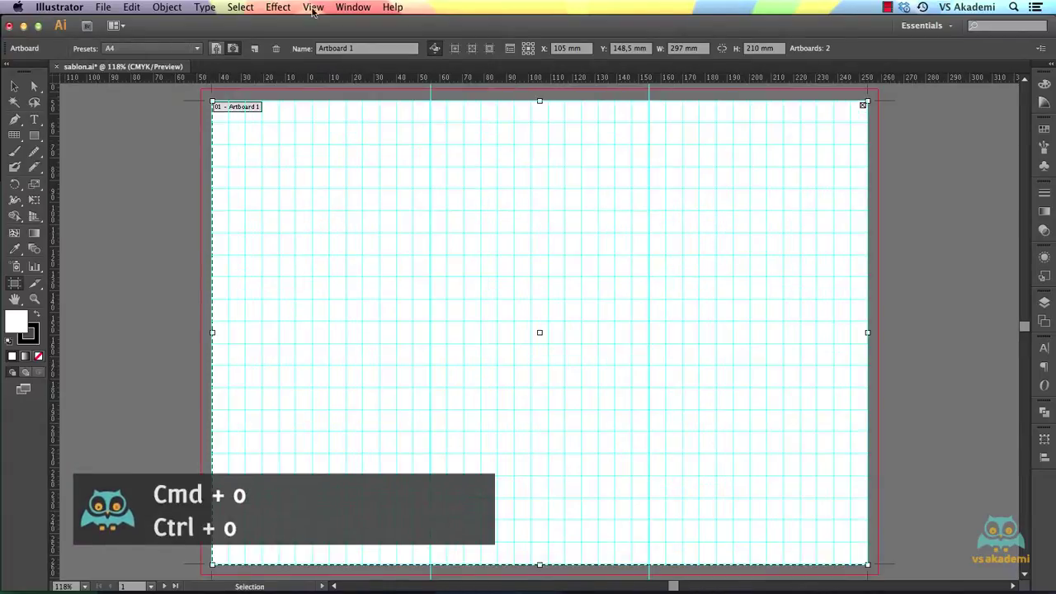
{"action": "left_click", "coordinate": [14, 86]}
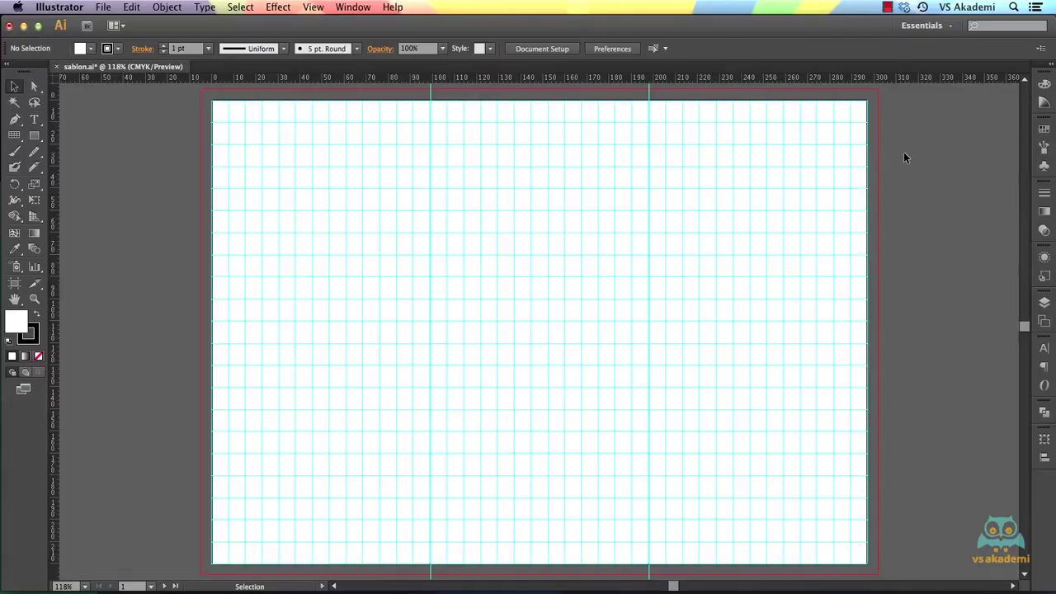
Hide the guides in sablon.ai and show them again
{"action": "right_click", "coordinate": [924, 130]}
{"action": "left_click", "coordinate": [830, 235]}
{"action": "right_click", "coordinate": [924, 129]}
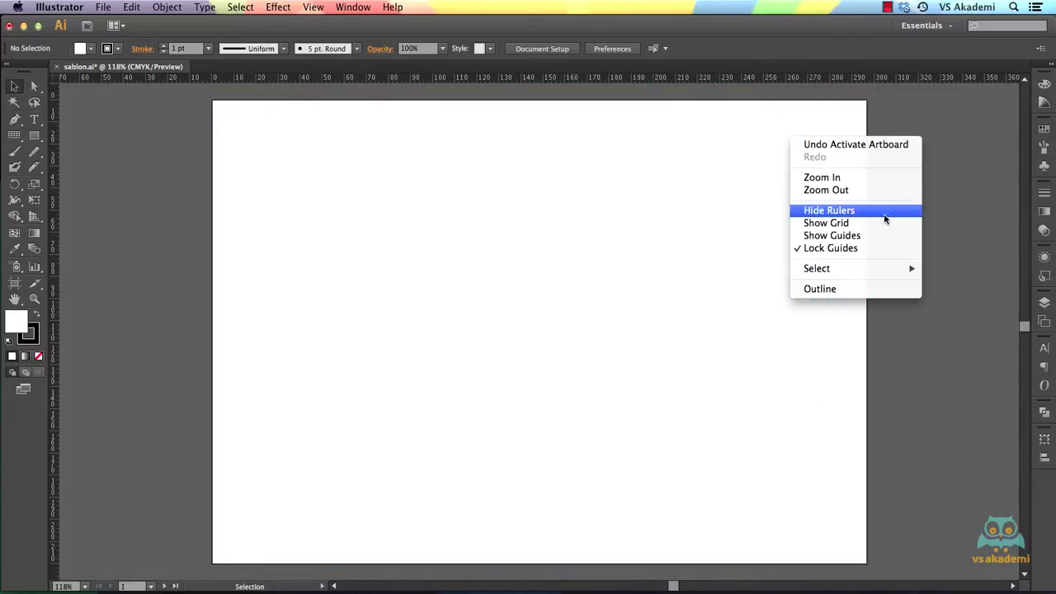
{"action": "left_click", "coordinate": [868, 235]}
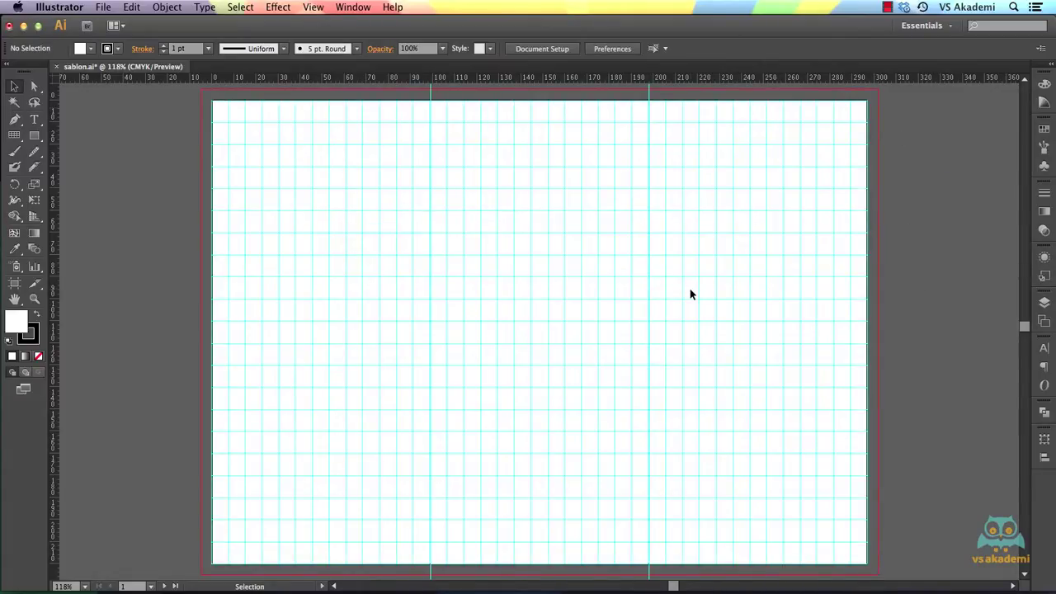
Open kahvelim_logo.ai and select the entire Kahvelim logo for copying
{"action": "left_click", "coordinate": [104, 10]}
{"action": "left_click", "coordinate": [114, 54]}
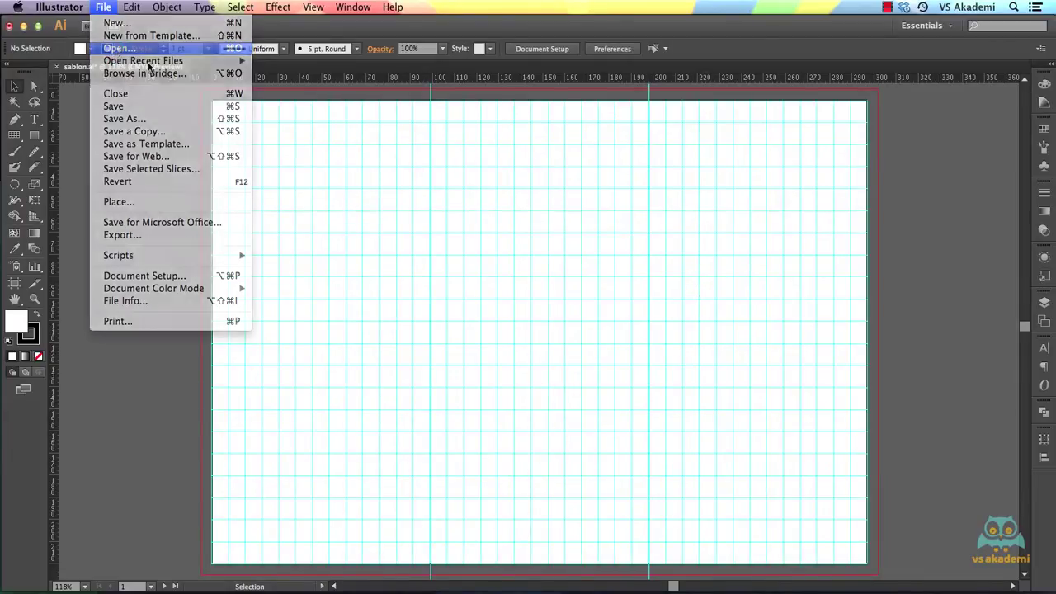
{"action": "double_click", "coordinate": [608, 163]}
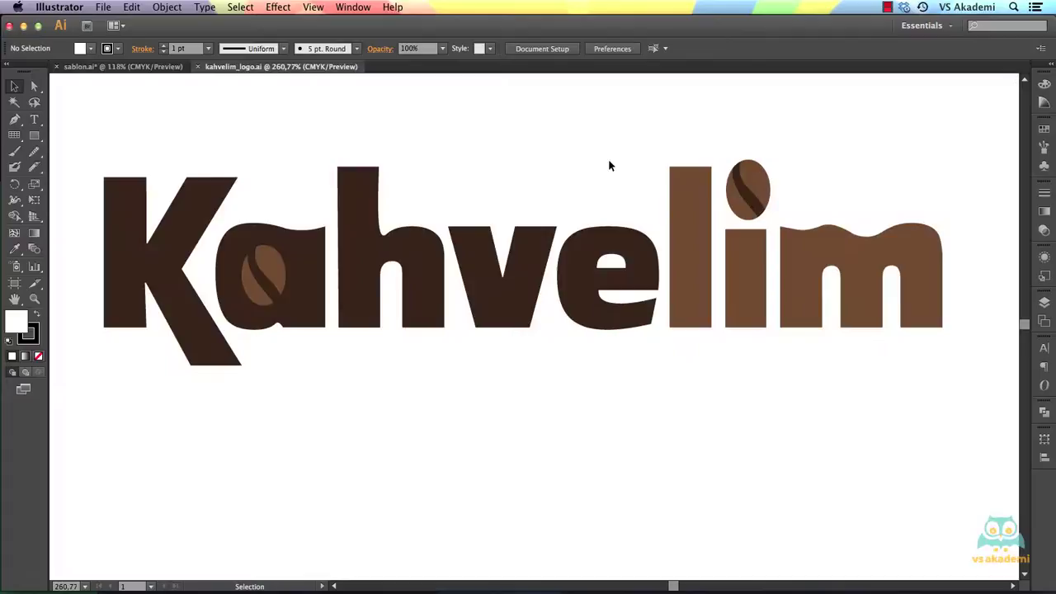
{"action": "left_click_drag", "start_coordinate": [89, 114], "coordinate": [946, 399]}
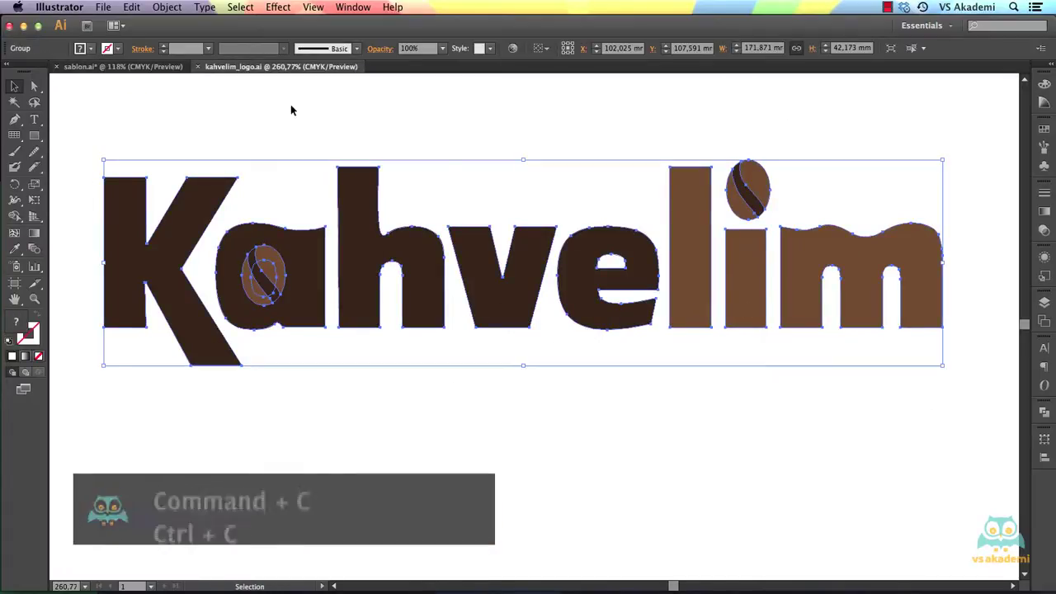
Paste the copied Kahvelim logo into the first artboard of sablon.ai and group it
{"action": "left_click", "coordinate": [130, 72]}
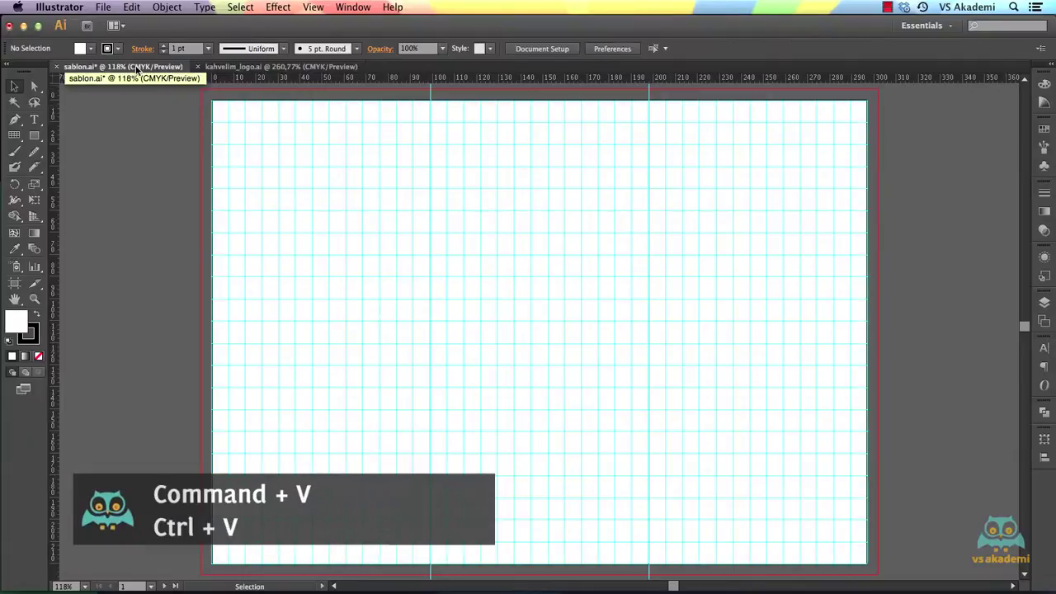
{"action": "key", "text": "super+v"}
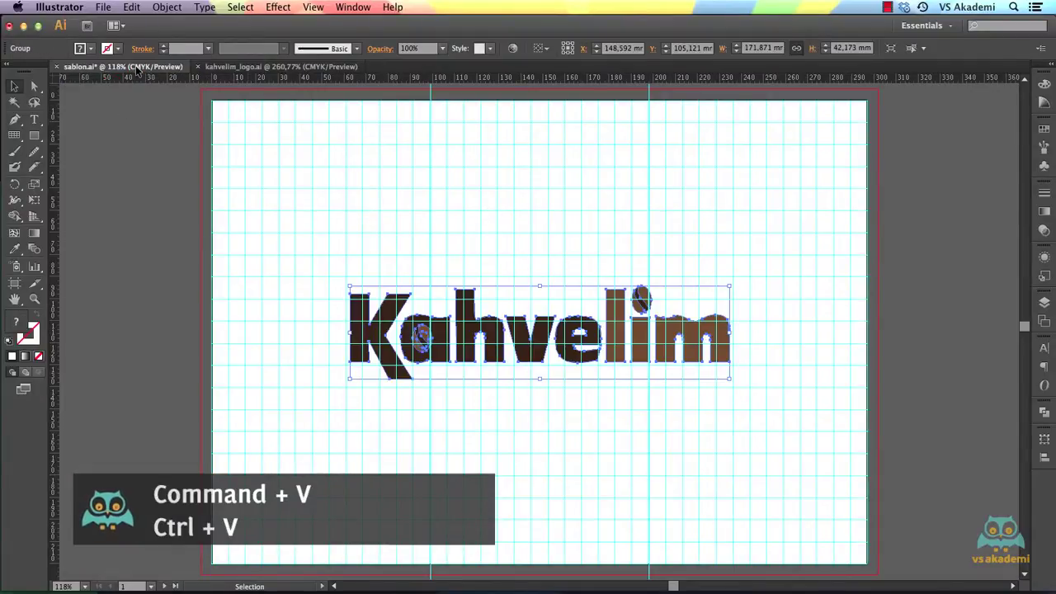
{"action": "key", "text": "a"}
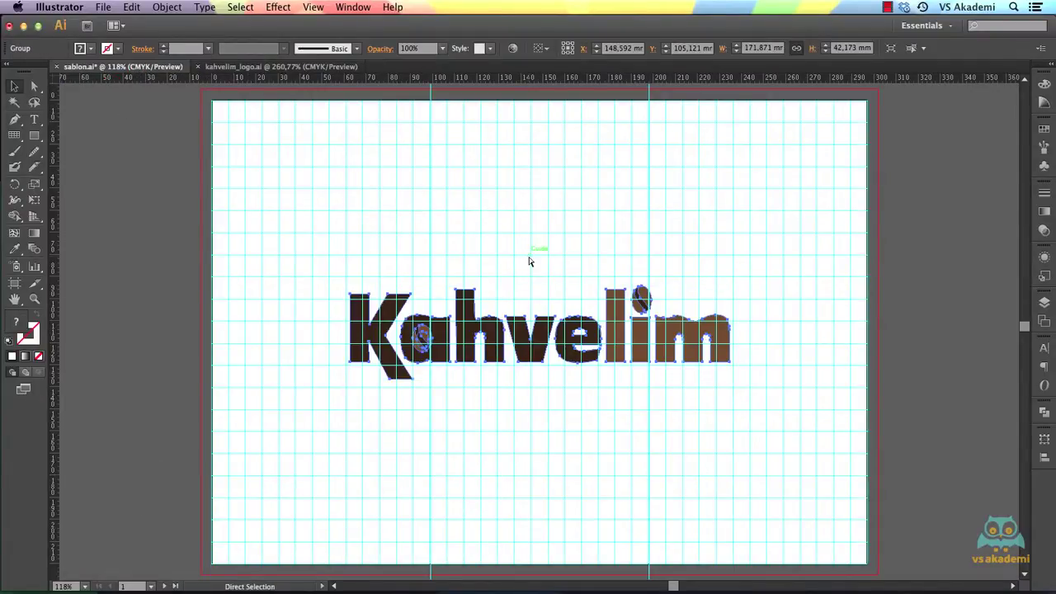
{"action": "key", "text": "v"}
{"action": "key", "text": "super+g"}
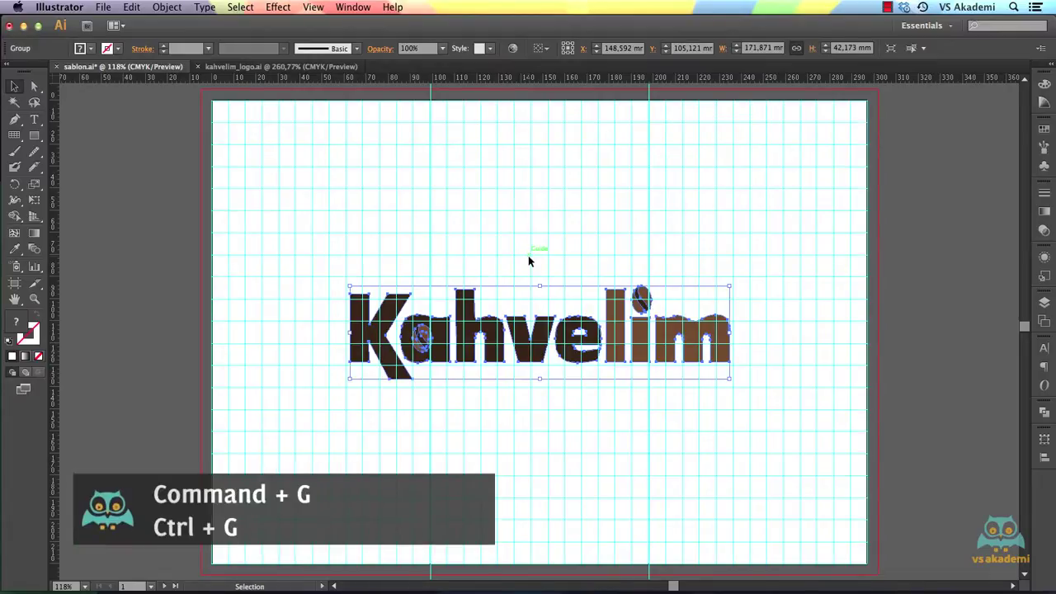
Close kahvelim_logo.ai and open kahvelim_bardak_illustrasyonlari.ai
{"action": "left_click", "coordinate": [254, 67]}
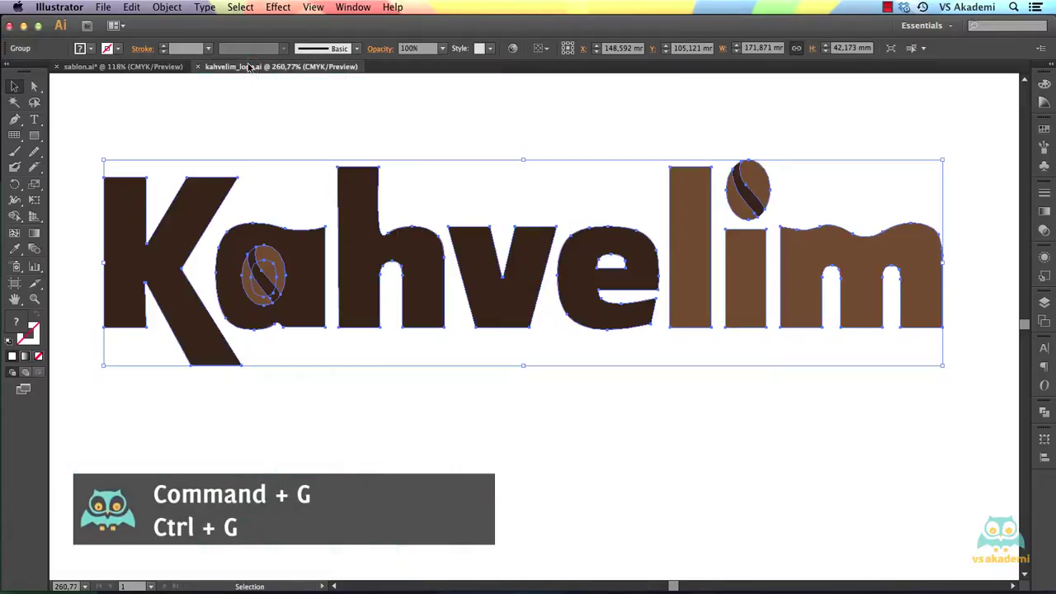
{"action": "left_click", "coordinate": [198, 68]}
{"action": "left_click", "coordinate": [103, 6]}
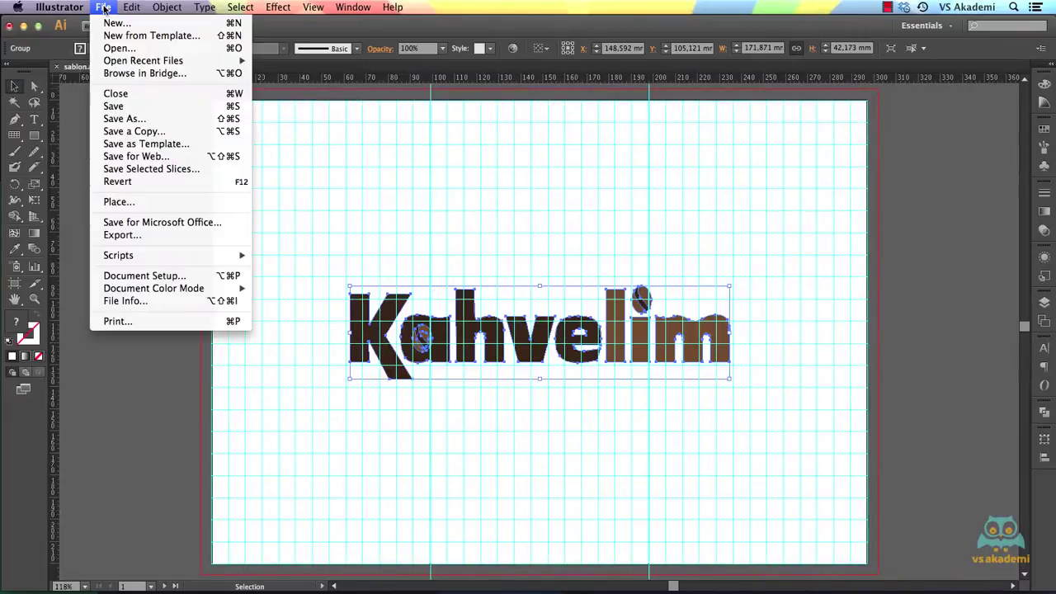
{"action": "left_click", "coordinate": [119, 48]}
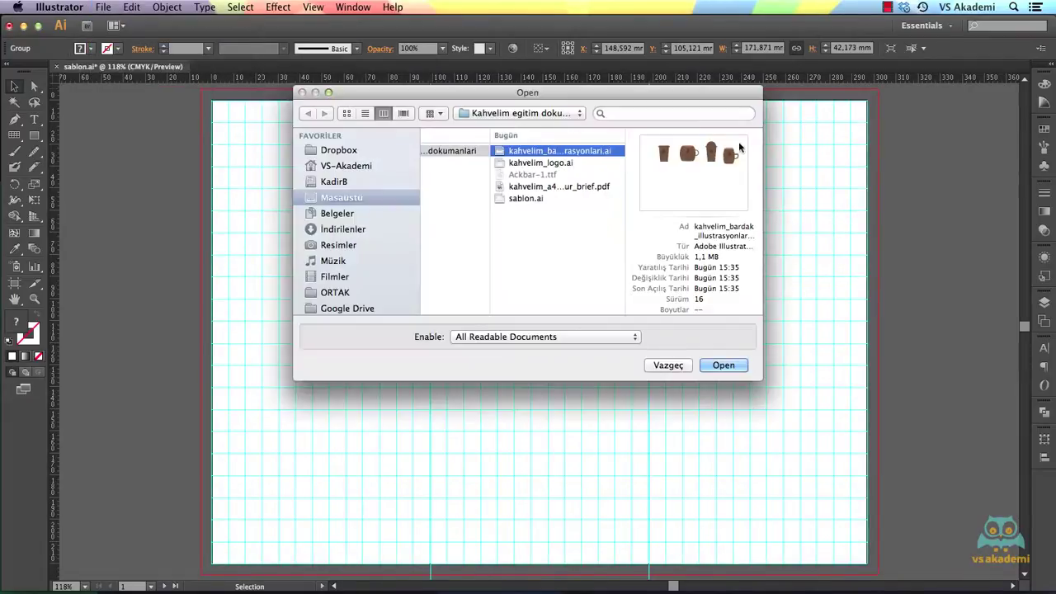
{"action": "left_click", "coordinate": [730, 364]}
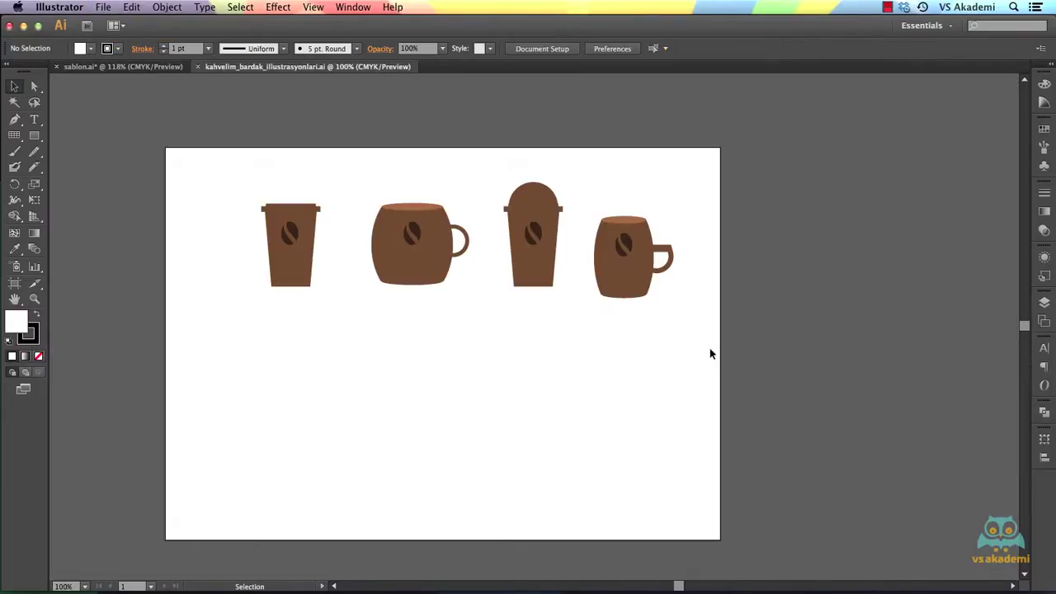
Copy all four cup illustrations into sablon.ai and place them in a row above the Kahvelim logo
{"action": "left_click_drag", "start_coordinate": [234, 140], "coordinate": [721, 378]}
{"action": "key", "text": "super+c"}
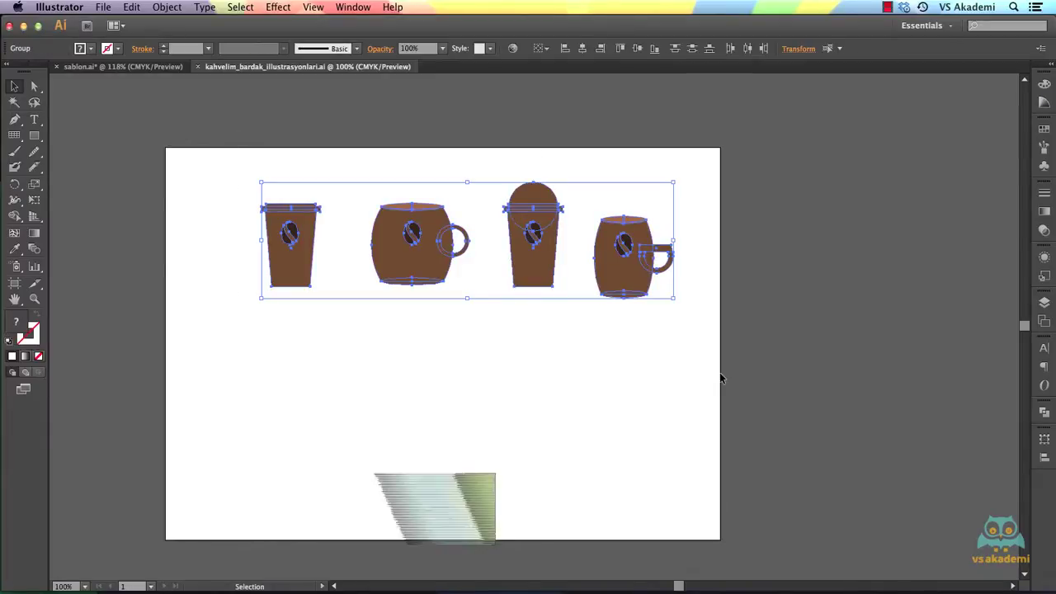
{"action": "left_click", "coordinate": [116, 66]}
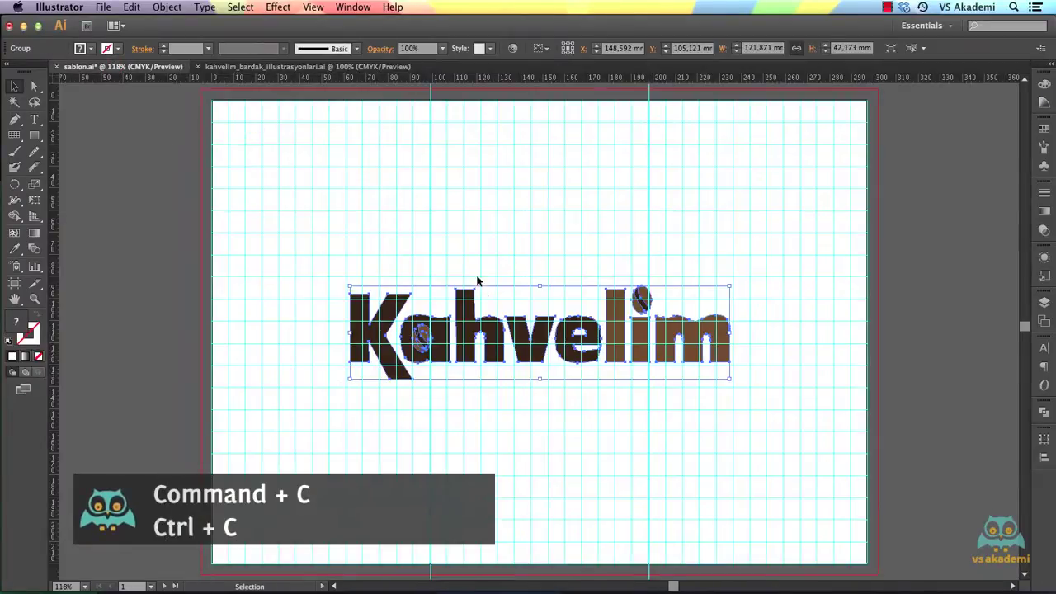
{"action": "left_click", "coordinate": [483, 220]}
{"action": "key", "text": "super+v"}
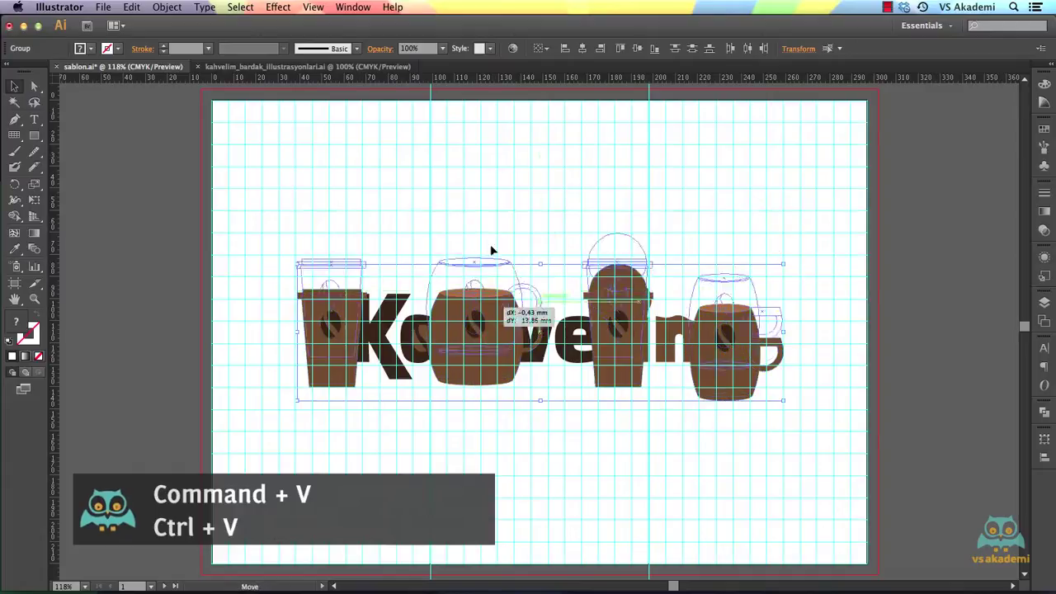
{"action": "left_click_drag", "start_coordinate": [487, 330], "coordinate": [477, 173]}
{"action": "left_click", "coordinate": [483, 378]}
Group the parts of the plain paper cup and select the other cups one by one to check their grouping
{"action": "left_click", "coordinate": [322, 181]}
{"action": "left_click", "coordinate": [491, 182]}
{"action": "left_click", "coordinate": [608, 174]}
{"action": "left_click", "coordinate": [716, 198]}
{"action": "left_click_drag", "start_coordinate": [273, 113], "coordinate": [372, 248]}
{"action": "key", "text": "super+g"}
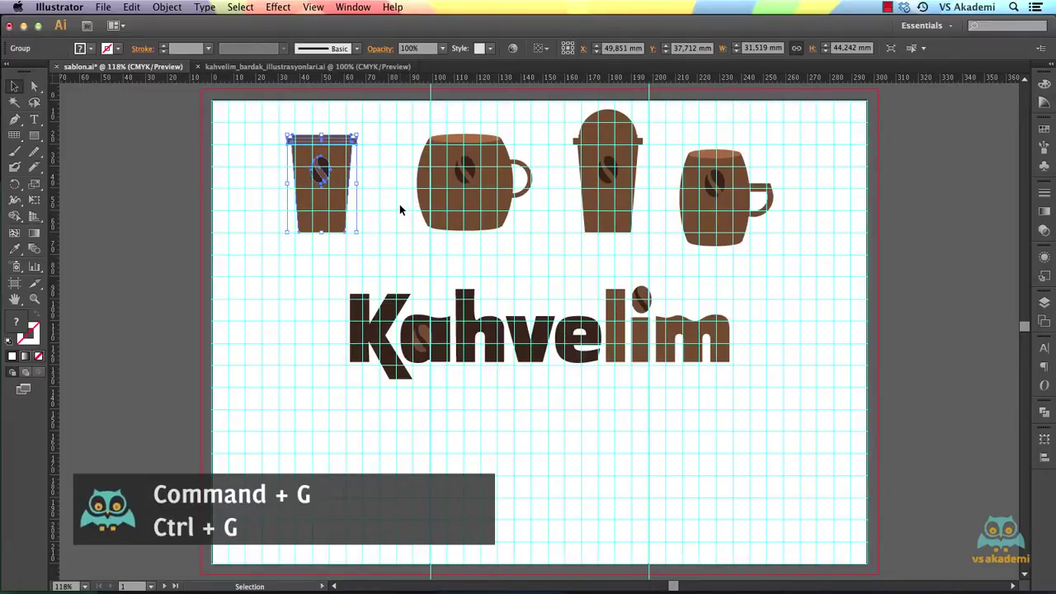
{"action": "left_click_drag", "start_coordinate": [389, 111], "coordinate": [511, 272]}
{"action": "left_click", "coordinate": [582, 175]}
{"action": "left_click", "coordinate": [768, 265]}
{"action": "left_click", "coordinate": [737, 199]}
{"action": "left_click", "coordinate": [848, 248]}
Move the four cup illustrations off the artboard onto the empty canvas beside its right edge
{"action": "scroll", "coordinate": [846, 248], "scroll_direction": "right", "scroll_amount": 3}
{"action": "scroll", "coordinate": [846, 248], "scroll_direction": "down", "scroll_amount": 1}
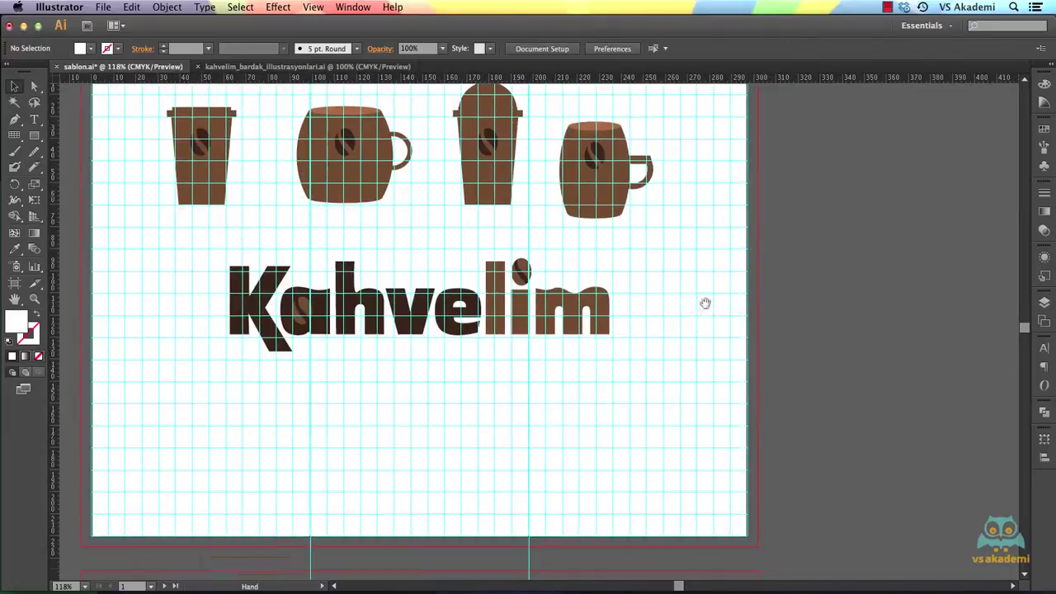
{"action": "left_click_drag", "start_coordinate": [592, 165], "coordinate": [883, 194]}
{"action": "left_click_drag", "start_coordinate": [488, 140], "coordinate": [879, 301]}
{"action": "left_click_drag", "start_coordinate": [338, 148], "coordinate": [867, 443]}
{"action": "left_click_drag", "start_coordinate": [203, 128], "coordinate": [780, 115]}
Shrink the Kahvelim logo to about 55 mm wide and place it near the artboard's upper right corner
{"action": "scroll", "coordinate": [553, 373], "scroll_direction": "up", "scroll_amount": 3}
{"action": "scroll", "coordinate": [553, 373], "scroll_direction": "right", "scroll_amount": 1}
{"action": "left_click_drag", "start_coordinate": [553, 373], "coordinate": [650, 257]}
{"action": "scroll", "coordinate": [652, 142], "scroll_direction": "left", "scroll_amount": 2}
{"action": "scroll", "coordinate": [652, 142], "scroll_direction": "up", "scroll_amount": 1}
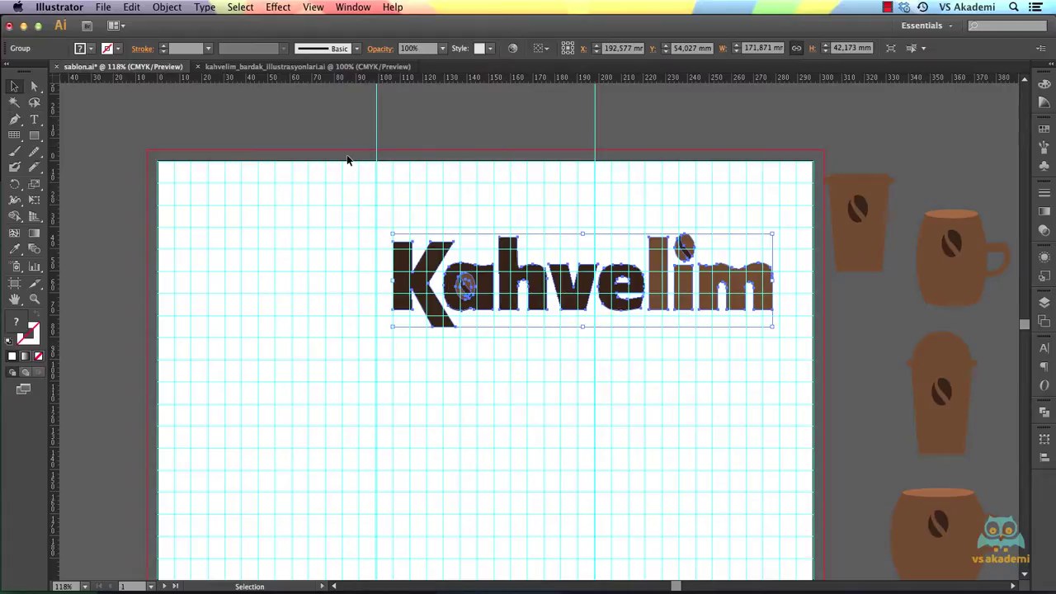
{"action": "left_click_drag", "start_coordinate": [399, 328], "coordinate": [653, 262]}
{"action": "left_click", "coordinate": [785, 345]}
{"action": "left_click_drag", "start_coordinate": [785, 345], "coordinate": [703, 302]}
{"action": "left_click_drag", "start_coordinate": [674, 206], "coordinate": [659, 154]}
{"action": "left_click", "coordinate": [673, 231]}
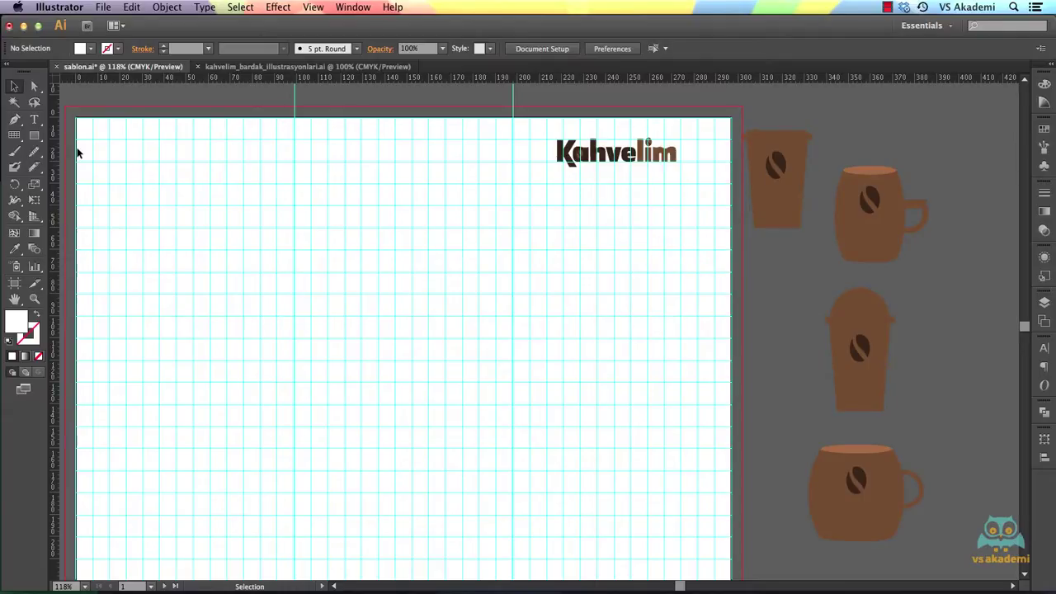
Add the point text "Her bardak ayrı tat" below the Kahvelim logo
{"action": "key", "text": "t"}
{"action": "left_click", "coordinate": [573, 216]}
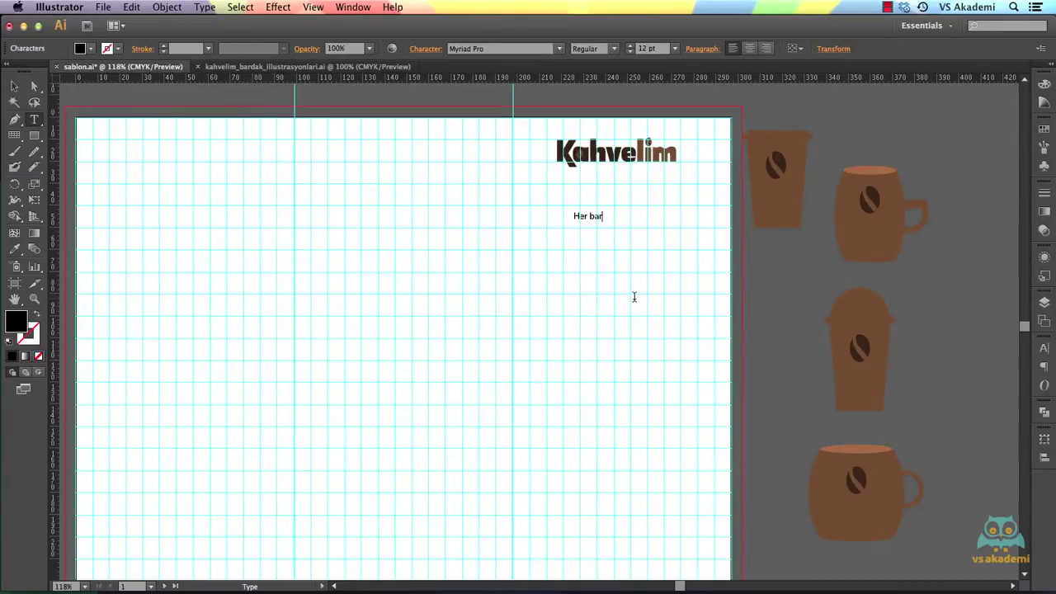
{"action": "type", "text": "Her bardak ayrı tat"}
{"action": "key", "text": "Escape"}
Enlarge the slogan to about 15.7 pt and place it directly under the logo, flush with the logo's right end
{"action": "left_click_drag", "start_coordinate": [648, 222], "coordinate": [764, 238]}
{"action": "left_click_drag", "start_coordinate": [694, 228], "coordinate": [648, 186]}
{"action": "left_click_drag", "start_coordinate": [529, 196], "coordinate": [678, 180]}
{"action": "left_click", "coordinate": [686, 222]}
{"action": "left_click_drag", "start_coordinate": [685, 221], "coordinate": [590, 235]}
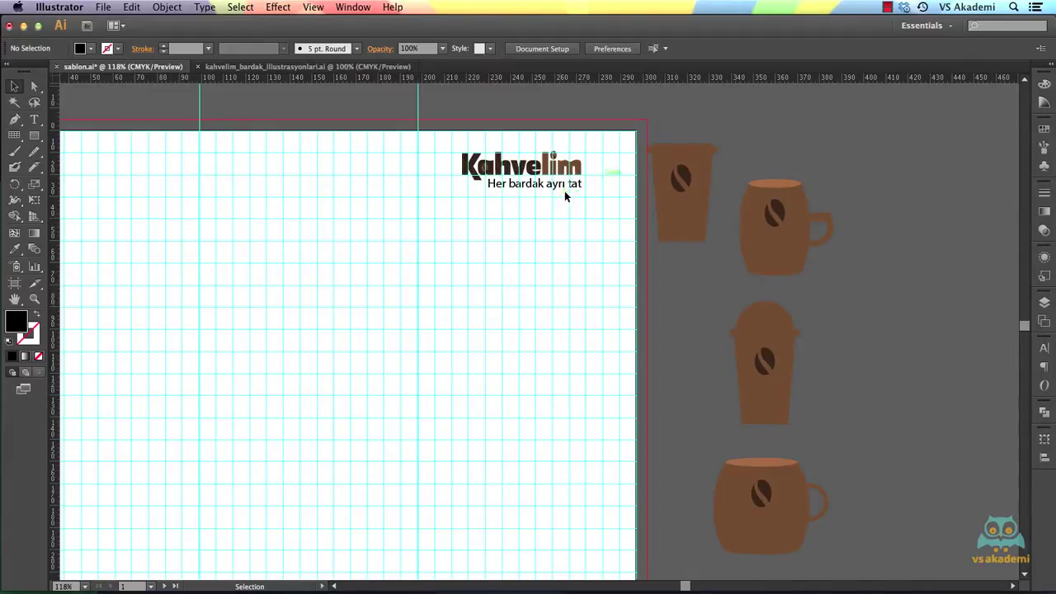
{"action": "left_click", "coordinate": [674, 180]}
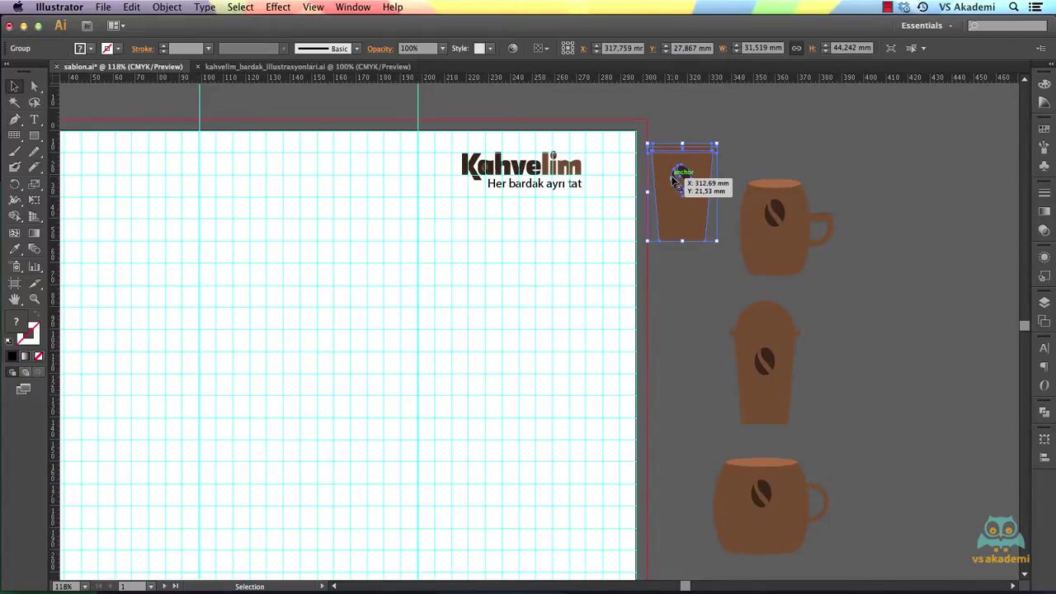
{"action": "left_click_drag", "start_coordinate": [674, 180], "coordinate": [677, 180]}
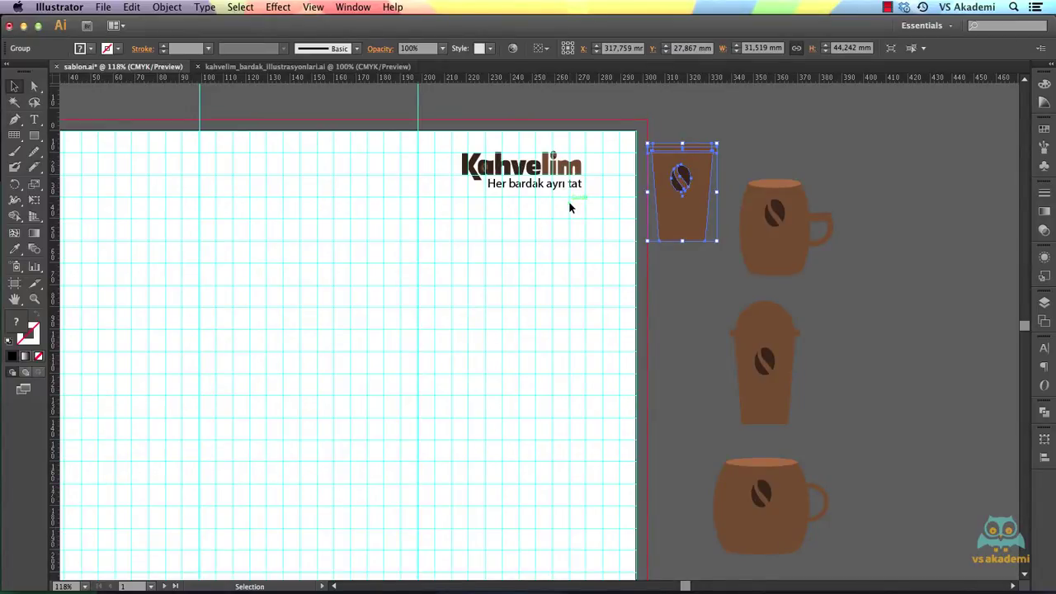
{"action": "left_click", "coordinate": [721, 292]}
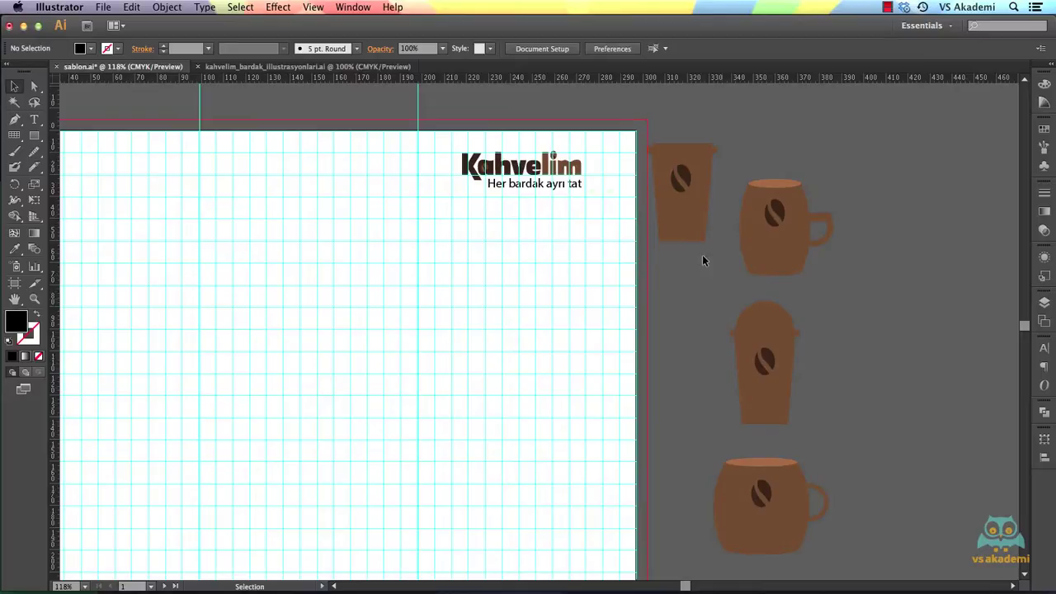
Browse the installed fonts for the slogan, and switch to Safari to examine the sans serif fonts on dafont.com
{"action": "left_click", "coordinate": [569, 188]}
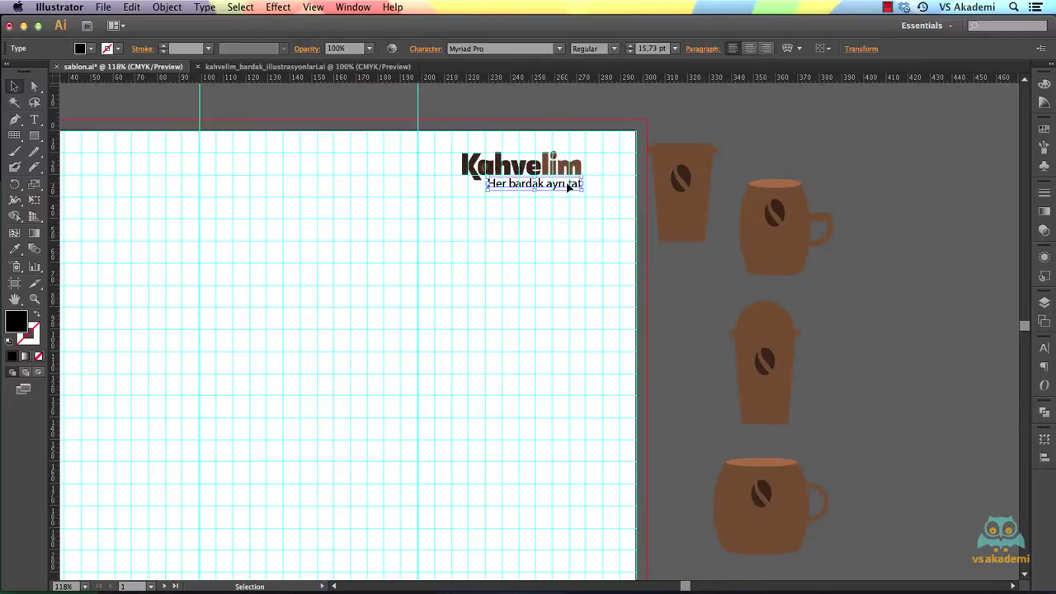
{"action": "left_click", "coordinate": [560, 49]}
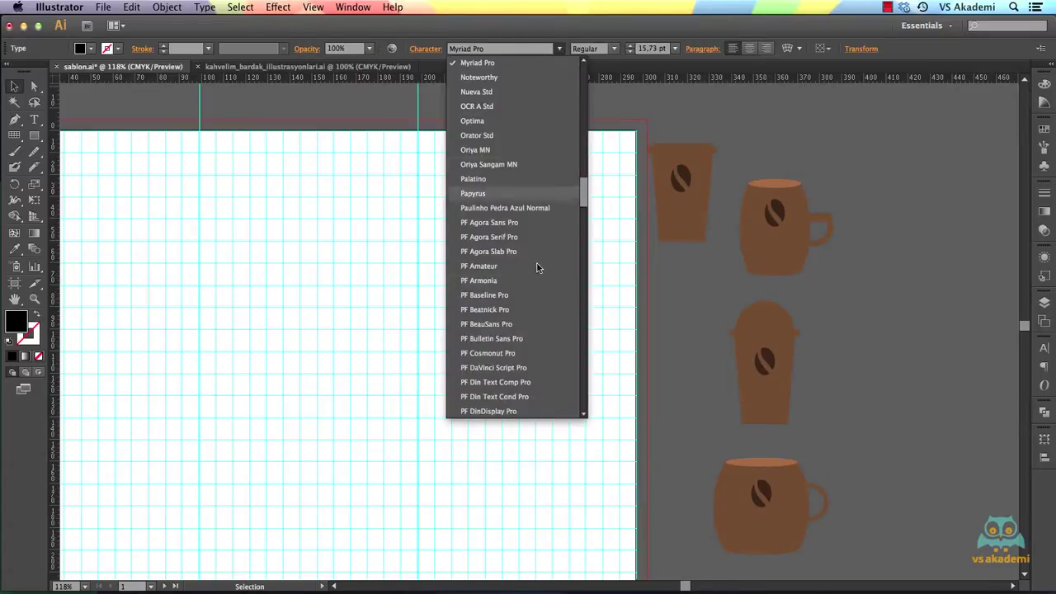
{"action": "left_click", "coordinate": [675, 123]}
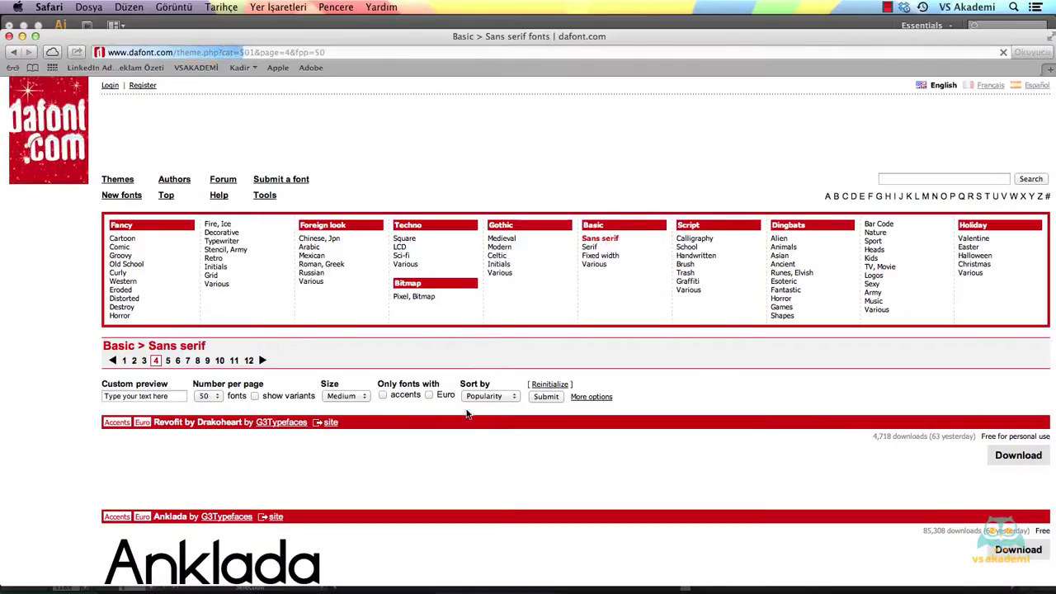
{"action": "scroll", "coordinate": [472, 420], "scroll_direction": "down", "scroll_amount": 10}
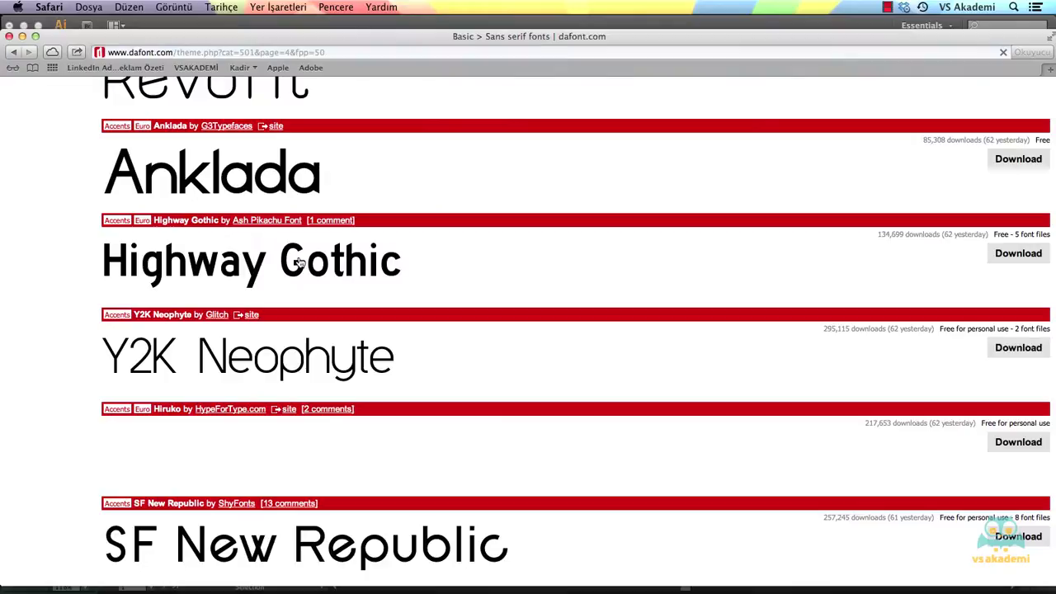
{"action": "scroll", "coordinate": [427, 371], "scroll_direction": "down", "scroll_amount": 5}
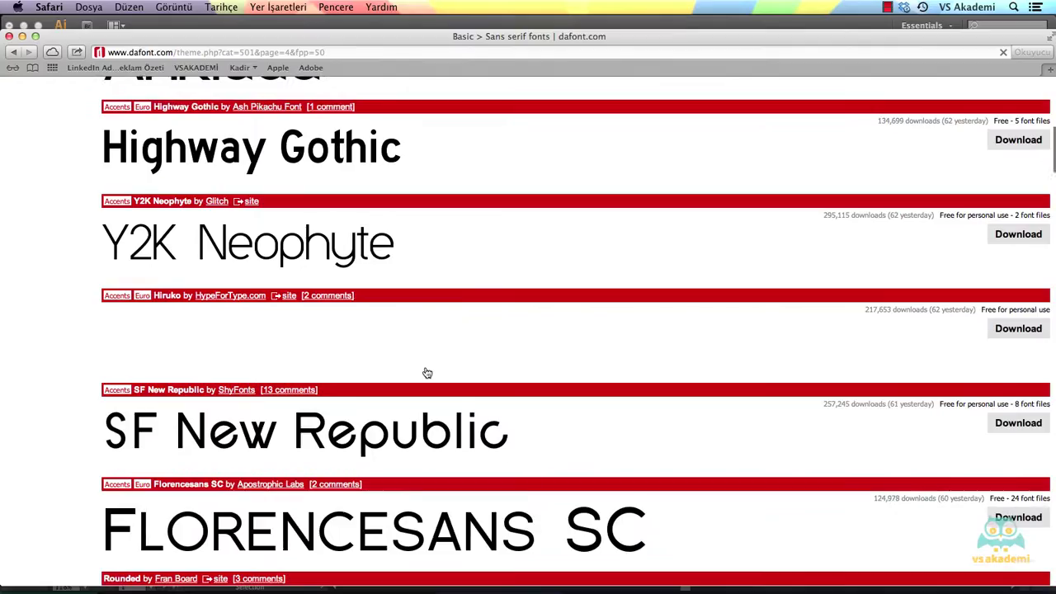
{"action": "scroll", "coordinate": [427, 370], "scroll_direction": "down", "scroll_amount": 6}
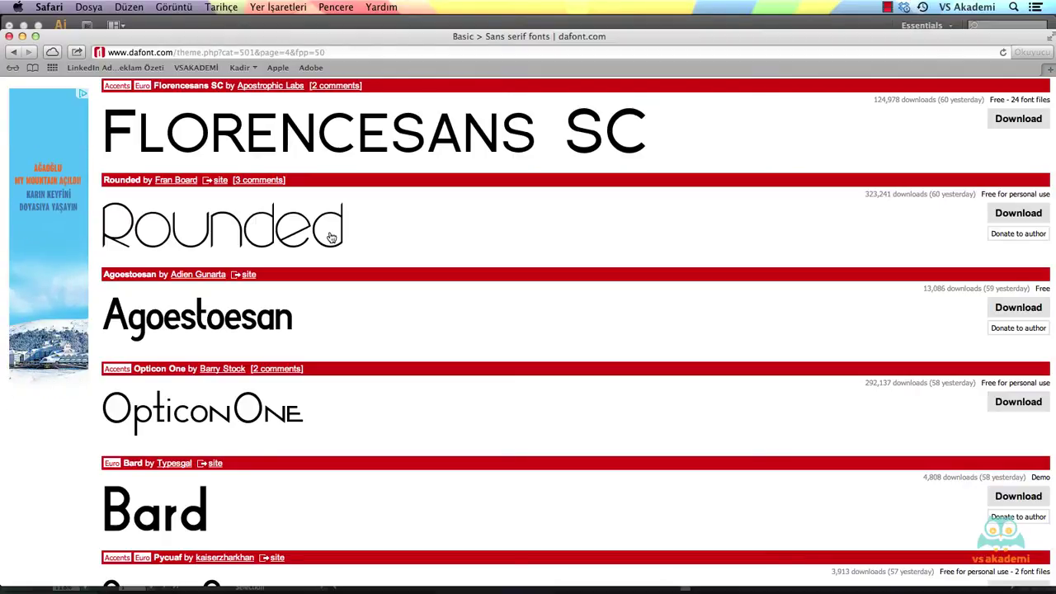
{"action": "scroll", "coordinate": [338, 297], "scroll_direction": "down", "scroll_amount": 5}
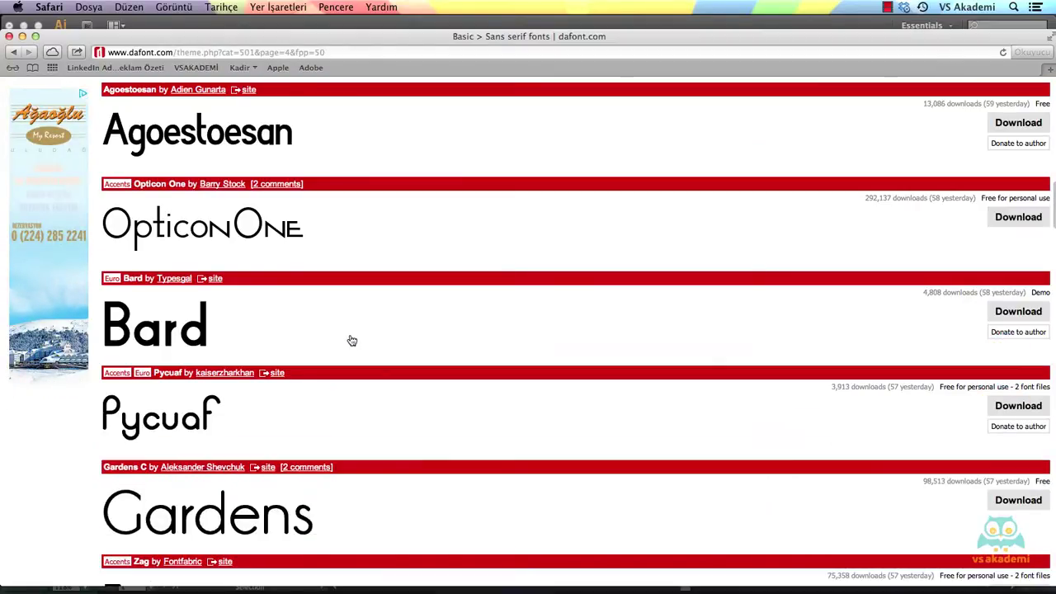
{"action": "scroll", "coordinate": [351, 341], "scroll_direction": "down", "scroll_amount": 2}
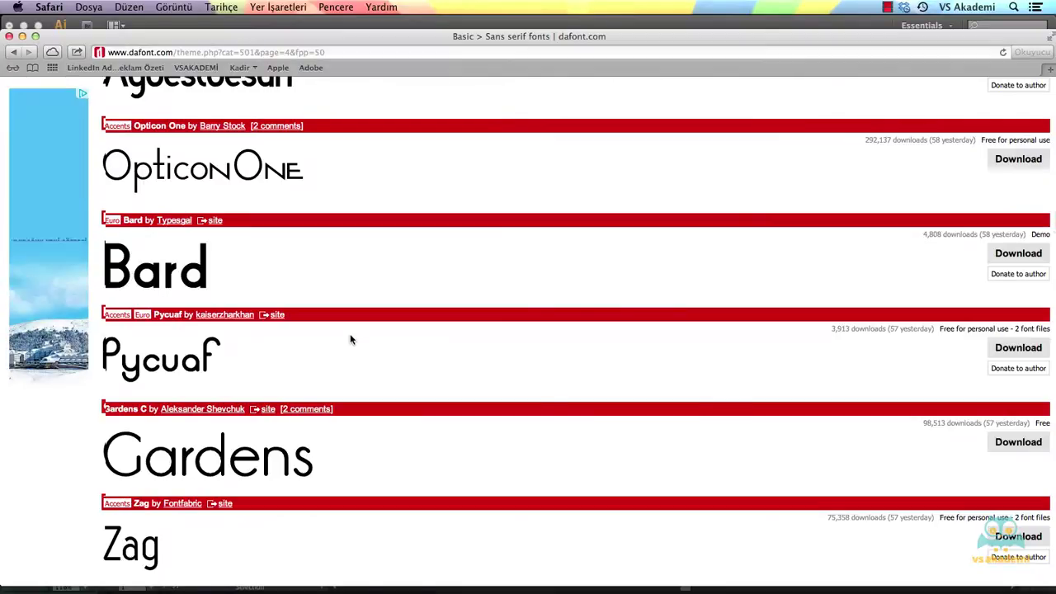
Find the Rawengulk Sans font among the sans serif fonts and download it
{"action": "scroll", "coordinate": [351, 341], "scroll_direction": "down", "scroll_amount": 2}
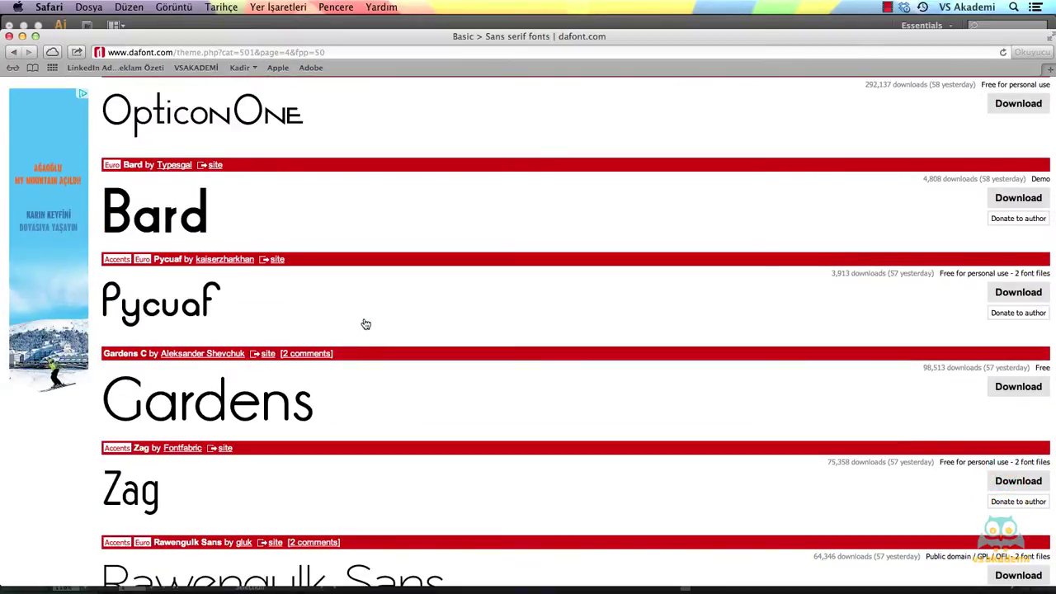
{"action": "scroll", "coordinate": [363, 323], "scroll_direction": "down", "scroll_amount": 1}
{"action": "scroll", "coordinate": [366, 326], "scroll_direction": "down", "scroll_amount": 10}
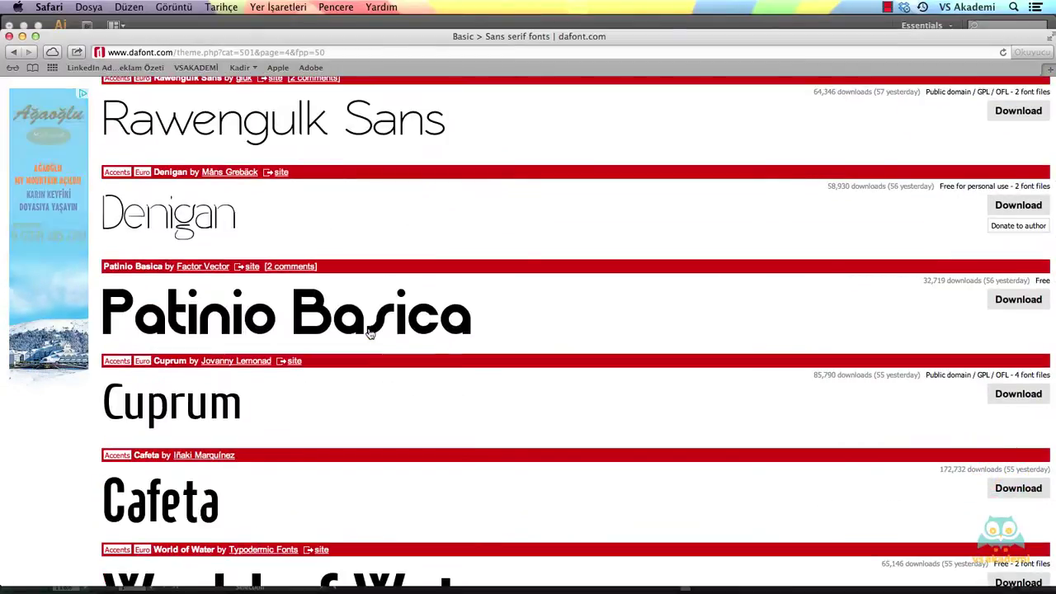
{"action": "scroll", "coordinate": [302, 218], "scroll_direction": "up", "scroll_amount": 1}
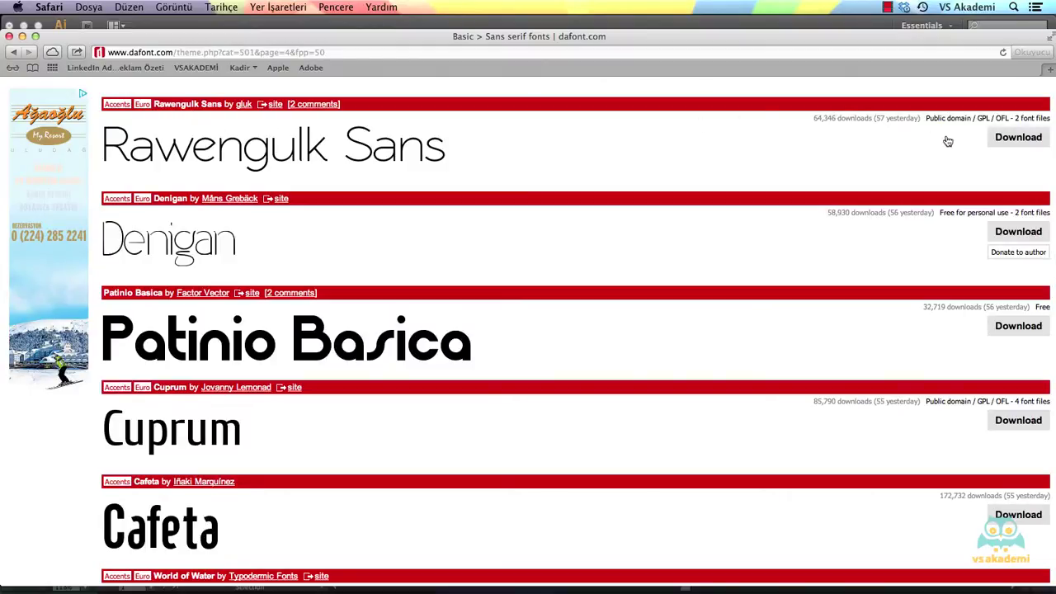
{"action": "left_click", "coordinate": [1024, 137]}
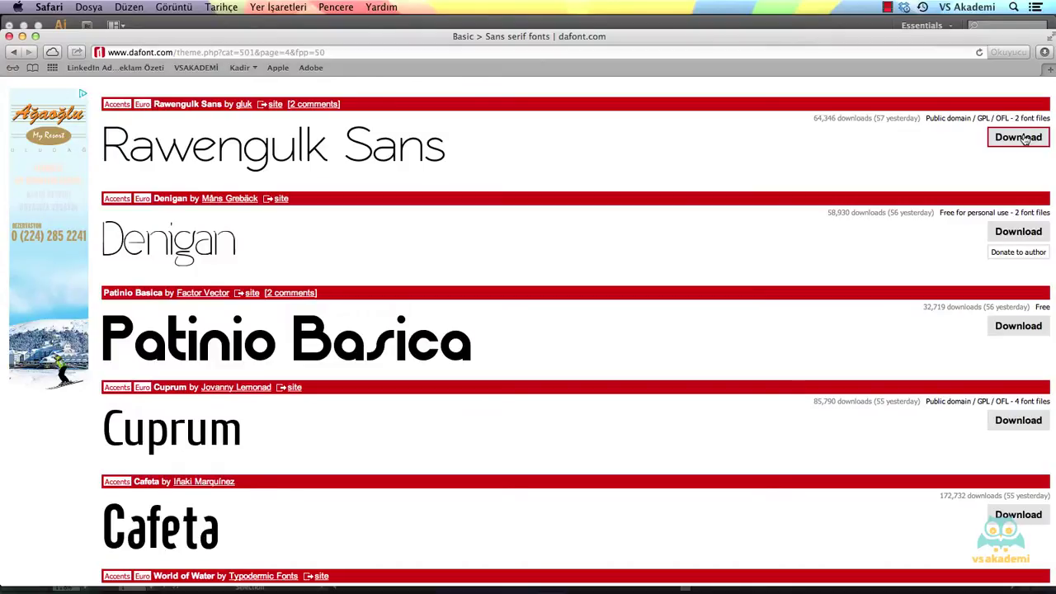
Open the downloaded rawengulksans folder on the desktop and install RawengulkSans-094.otf, accepting the font validation warning
{"action": "key", "text": "super+h"}
{"action": "double_click", "coordinate": [1005, 142]}
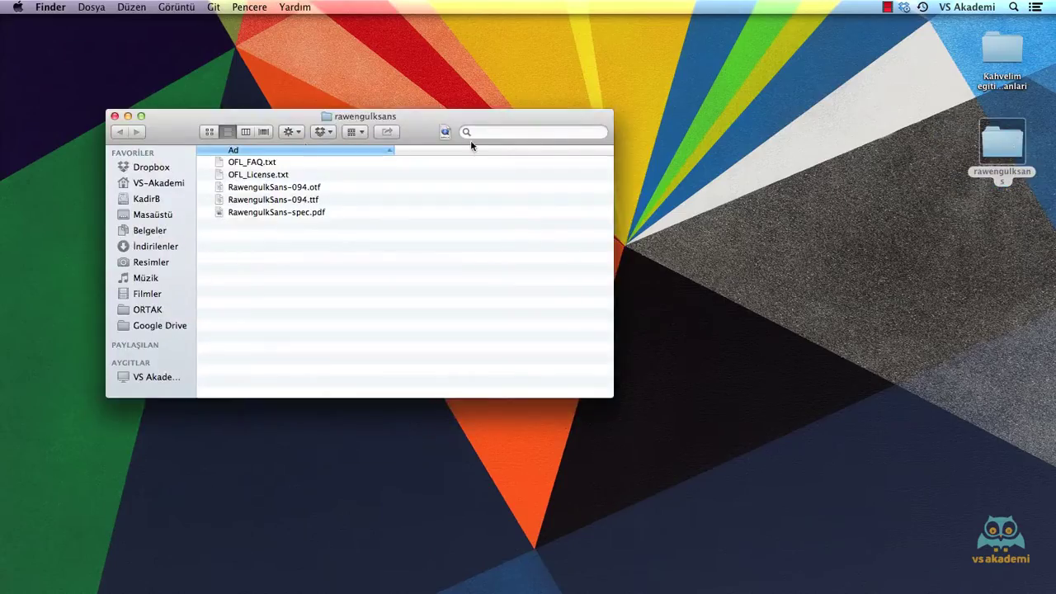
{"action": "double_click", "coordinate": [302, 188]}
{"action": "left_click", "coordinate": [223, 227]}
{"action": "left_click", "coordinate": [280, 509]}
{"action": "left_click", "coordinate": [329, 355]}
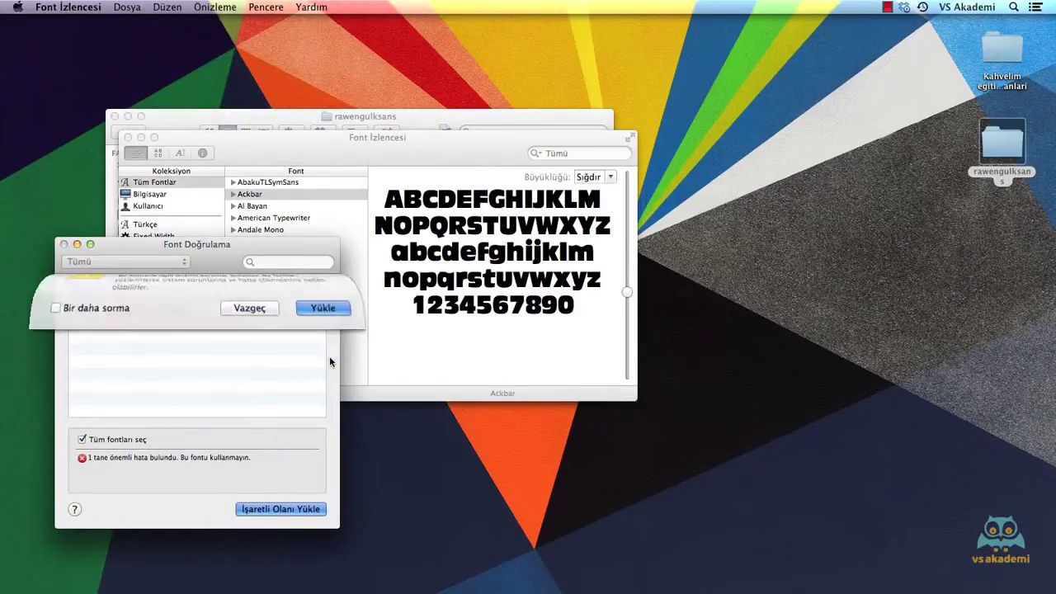
Install RawengulkSans-094.ttf from the same folder despite the validation warning, and close Font Book
{"action": "left_click", "coordinate": [290, 118]}
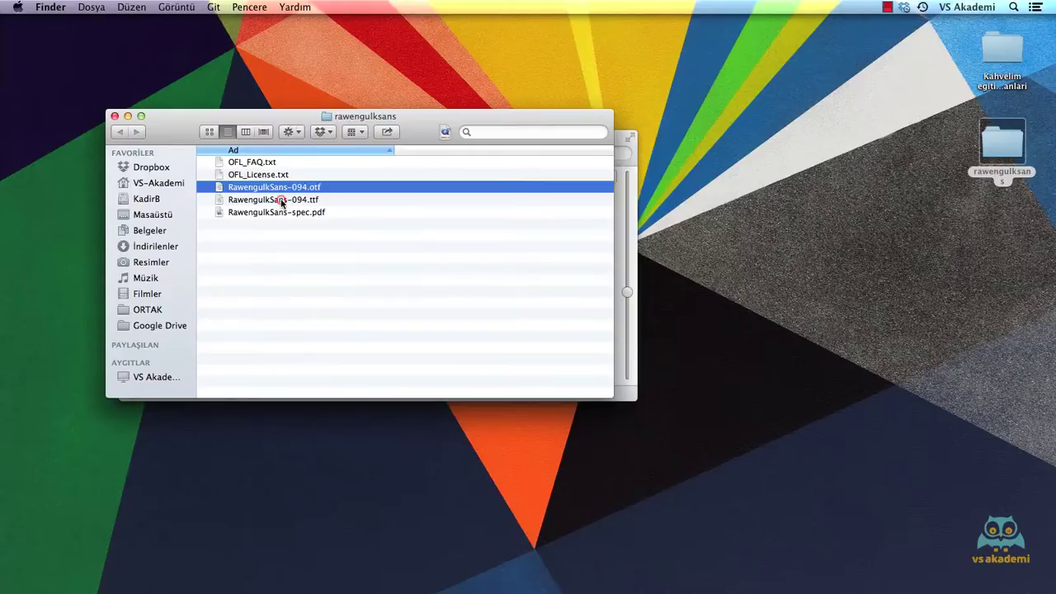
{"action": "double_click", "coordinate": [280, 199]}
{"action": "left_click", "coordinate": [216, 243]}
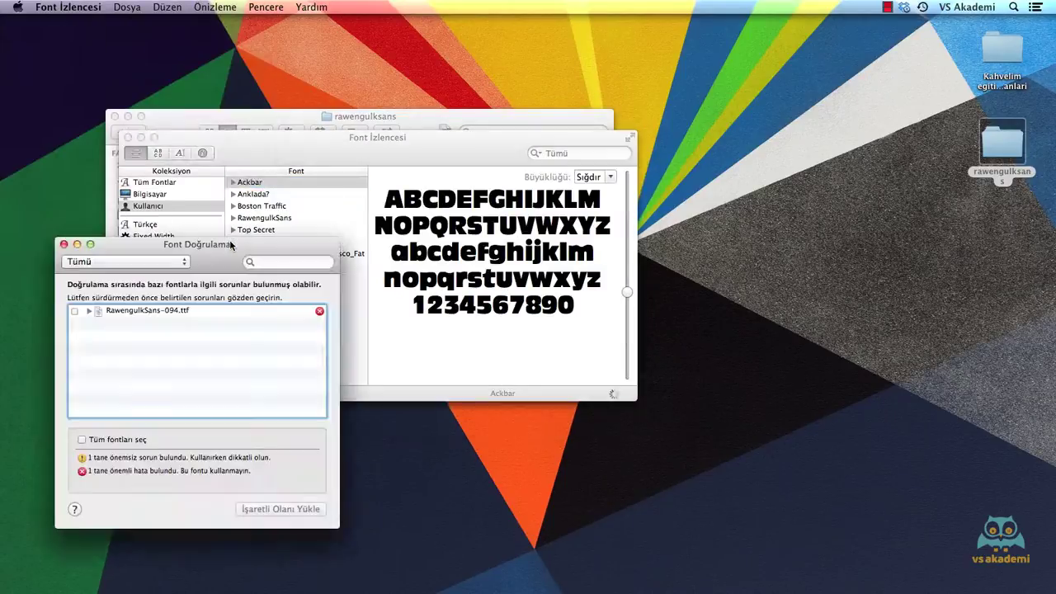
{"action": "left_click", "coordinate": [83, 316]}
{"action": "left_click", "coordinate": [279, 509]}
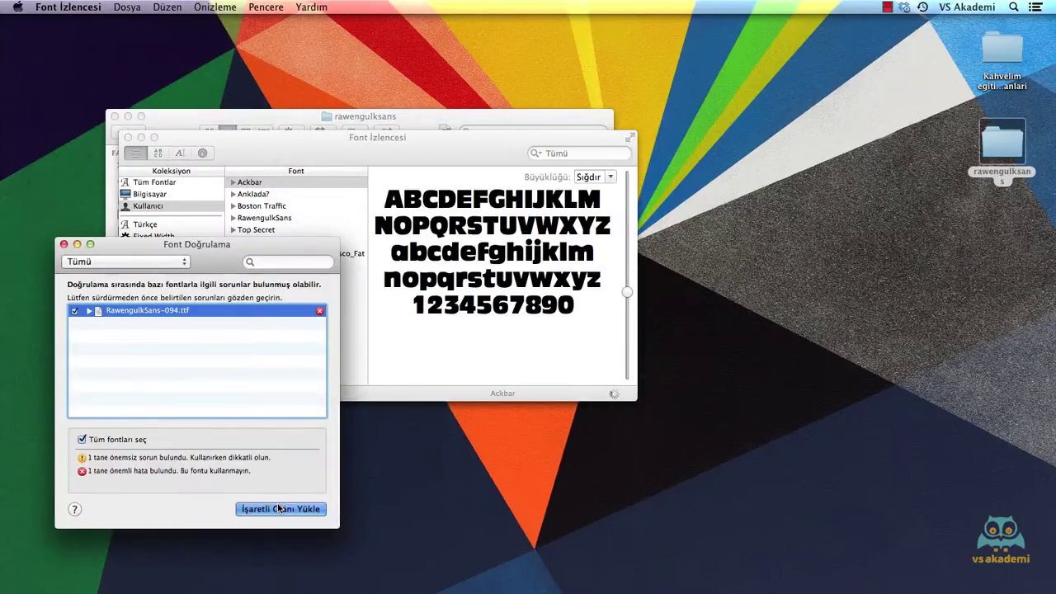
{"action": "left_click", "coordinate": [310, 358]}
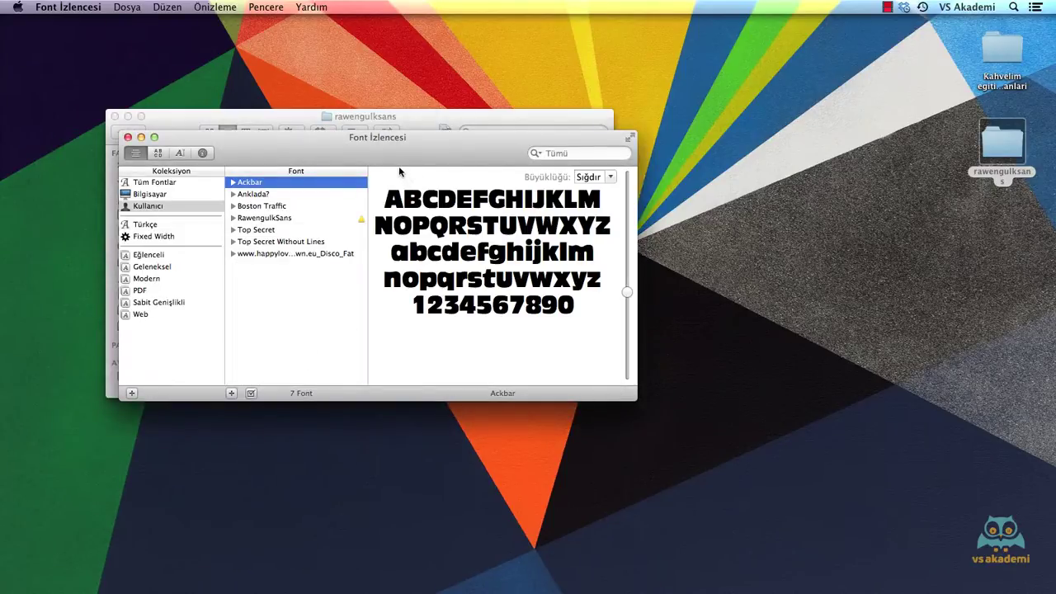
{"action": "left_click", "coordinate": [128, 137]}
Move the rawengulksans folder into Kahvelim egitim dokumanlari, close both folder windows and switch back to Illustrator
{"action": "double_click", "coordinate": [1001, 49]}
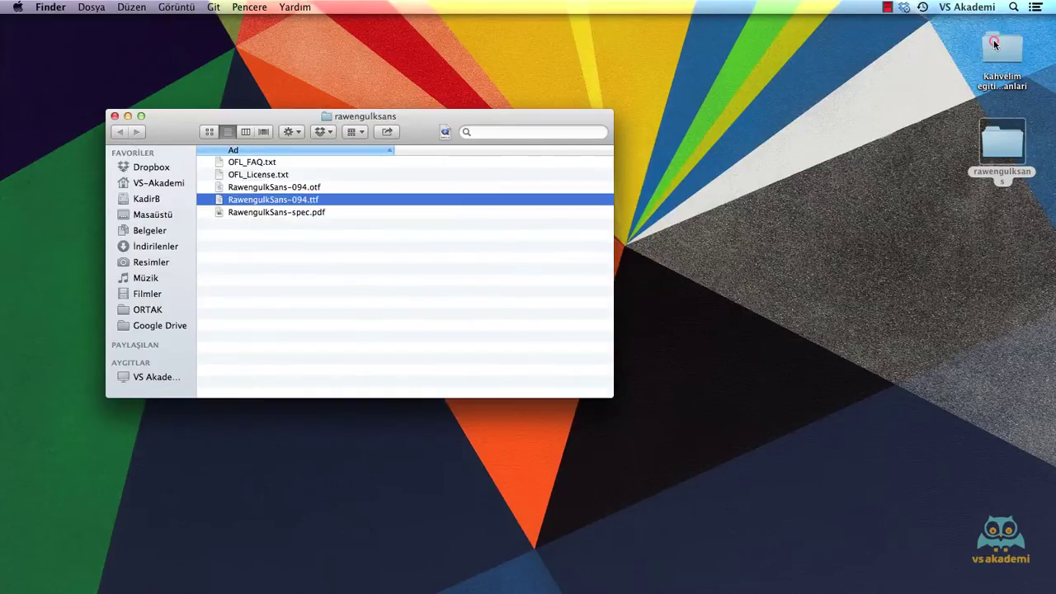
{"action": "left_click_drag", "start_coordinate": [1002, 141], "coordinate": [352, 284]}
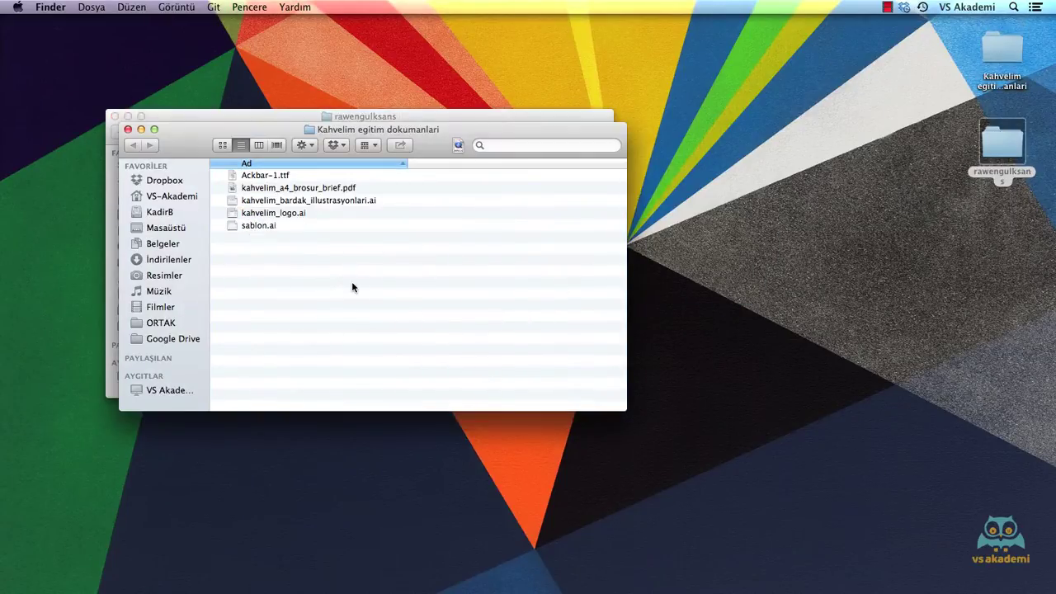
{"action": "left_click", "coordinate": [128, 130]}
{"action": "left_click", "coordinate": [116, 117]}
{"action": "left_click", "coordinate": [509, 538]}
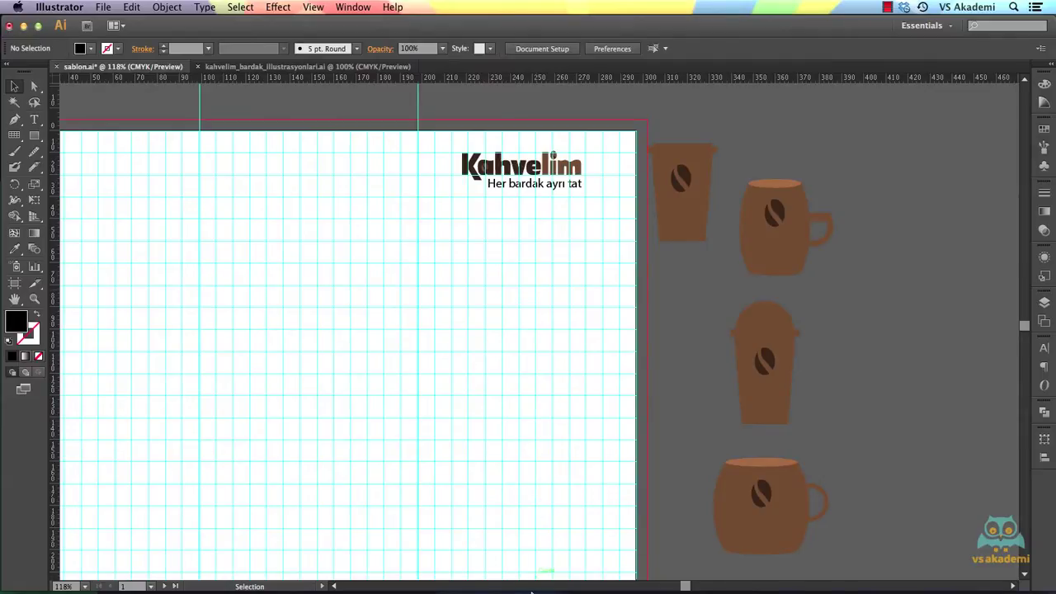
Switch to lipsum.com in Safari, set the site to Turkish and generate 2 paragraphs of Lorem Ipsum
{"action": "key", "text": "super+Tab"}
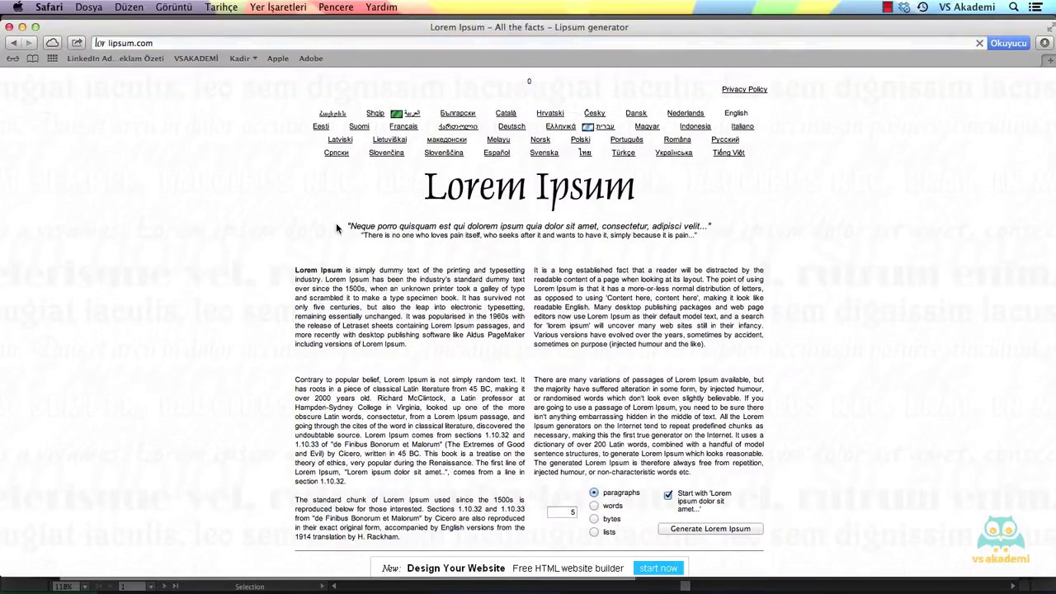
{"action": "left_click", "coordinate": [623, 153]}
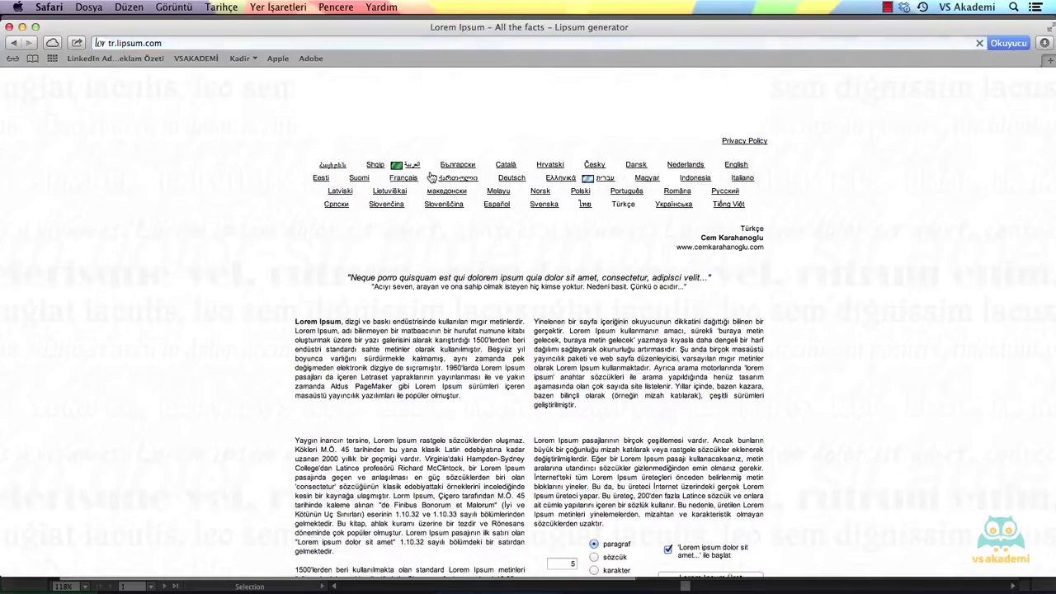
{"action": "scroll", "coordinate": [465, 400], "scroll_direction": "down", "scroll_amount": 3}
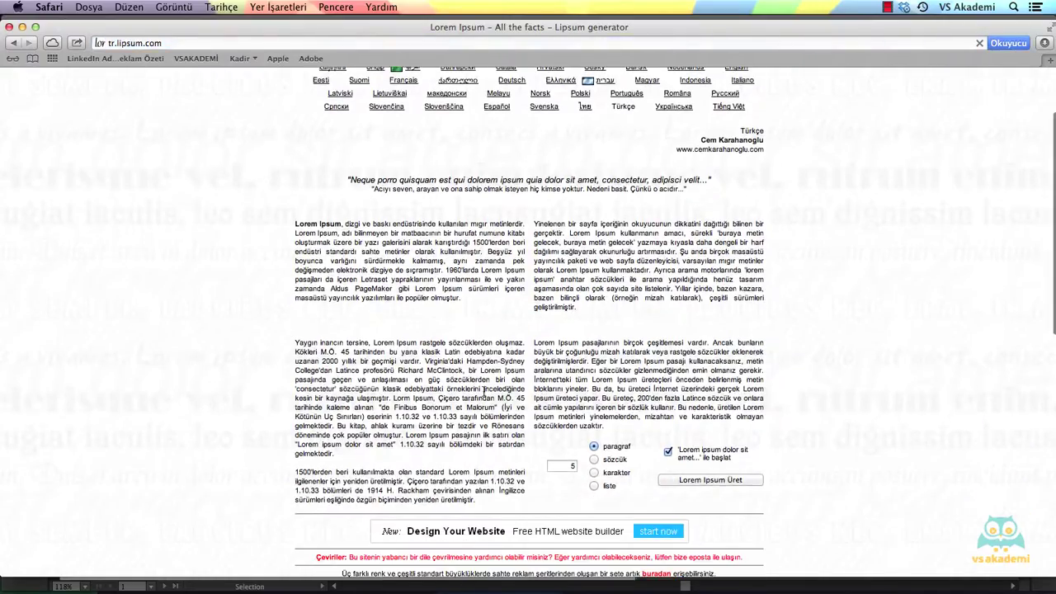
{"action": "scroll", "coordinate": [485, 392], "scroll_direction": "down", "scroll_amount": 1}
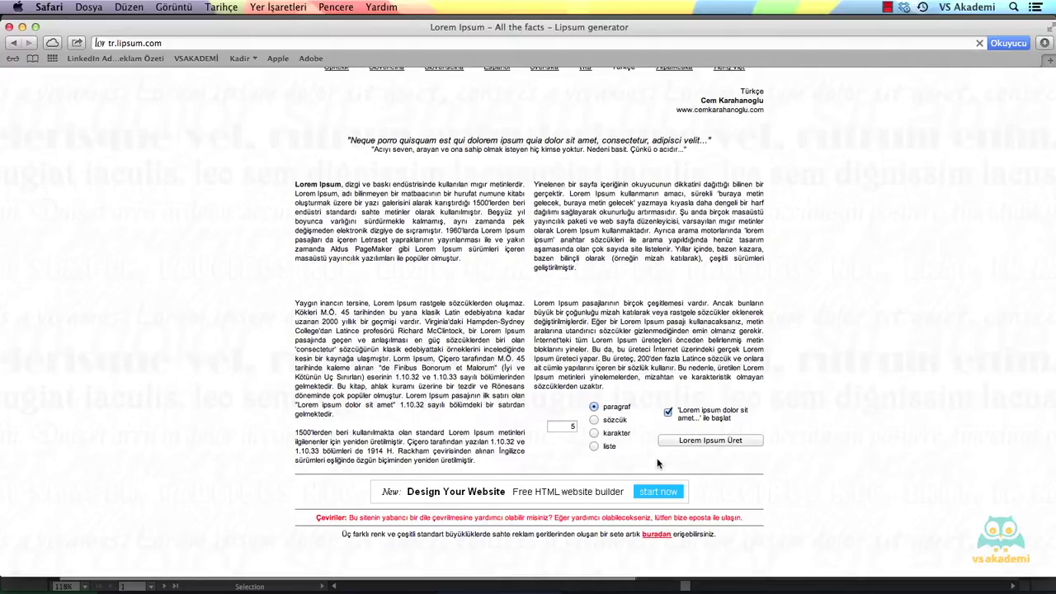
{"action": "left_click", "coordinate": [571, 426]}
{"action": "type", "text": "2"}
{"action": "left_click", "coordinate": [692, 440]}
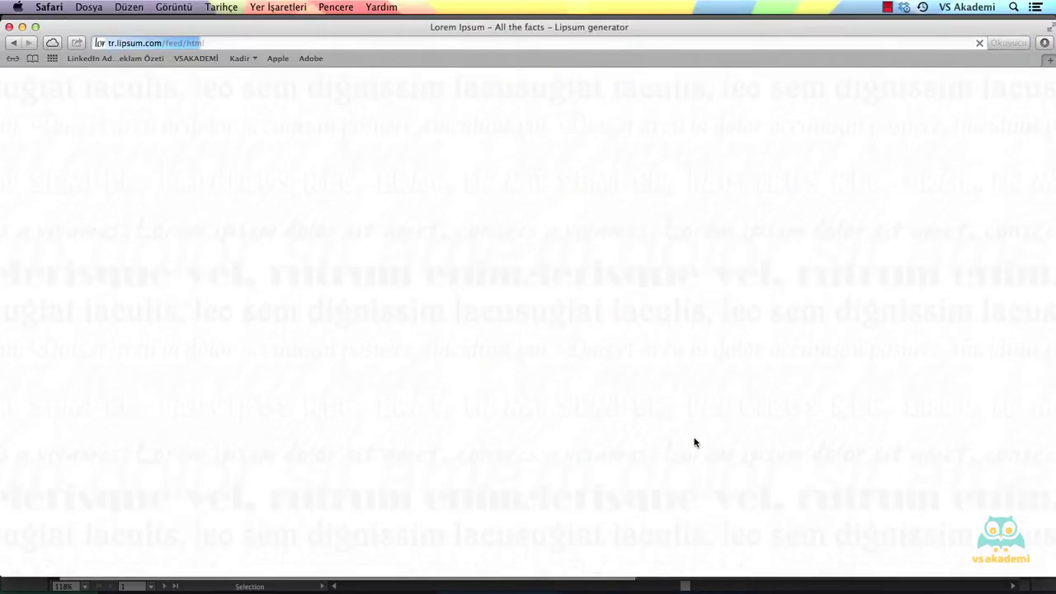
Copy the first paragraph's text through "malesuada id ac est." and paste it into a new Illustrator text area below the slogan
{"action": "left_click_drag", "start_coordinate": [295, 310], "coordinate": [576, 337]}
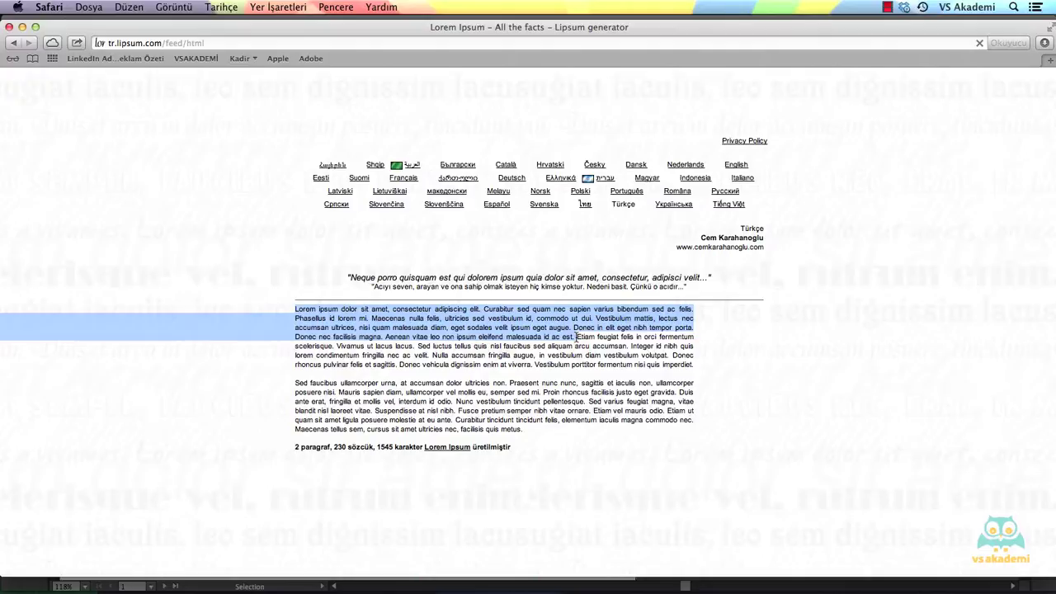
{"action": "key", "text": "super+c"}
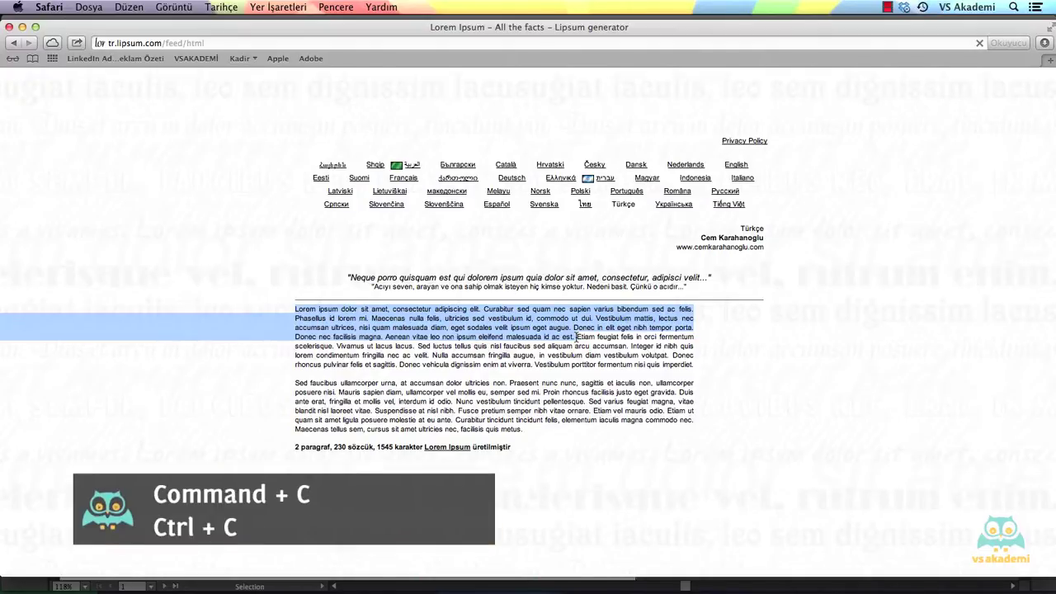
{"action": "mouse_move", "coordinate": [582, 588]}
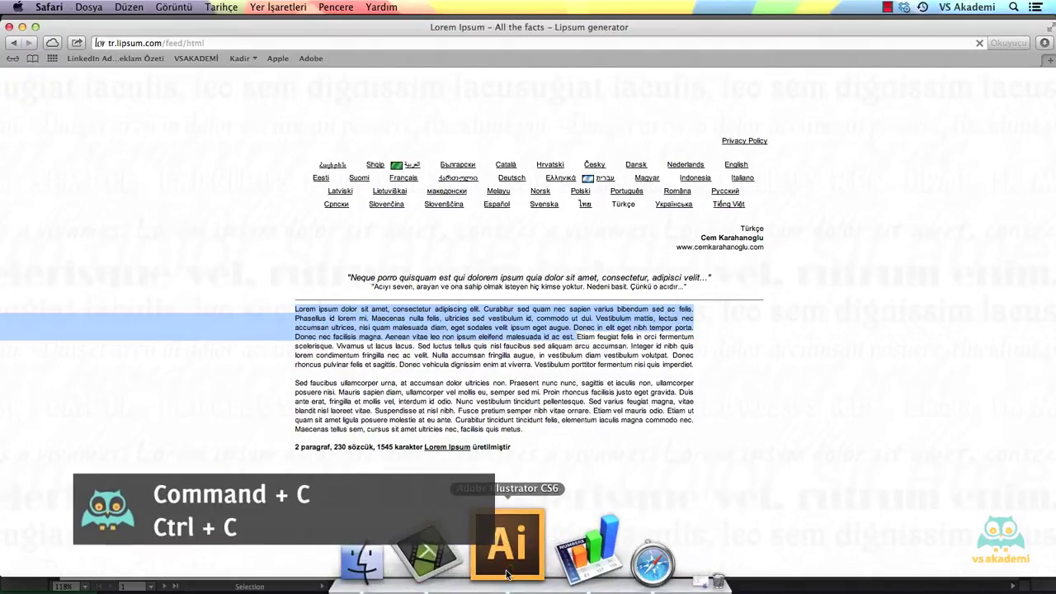
{"action": "left_click", "coordinate": [500, 571]}
{"action": "key", "text": "t"}
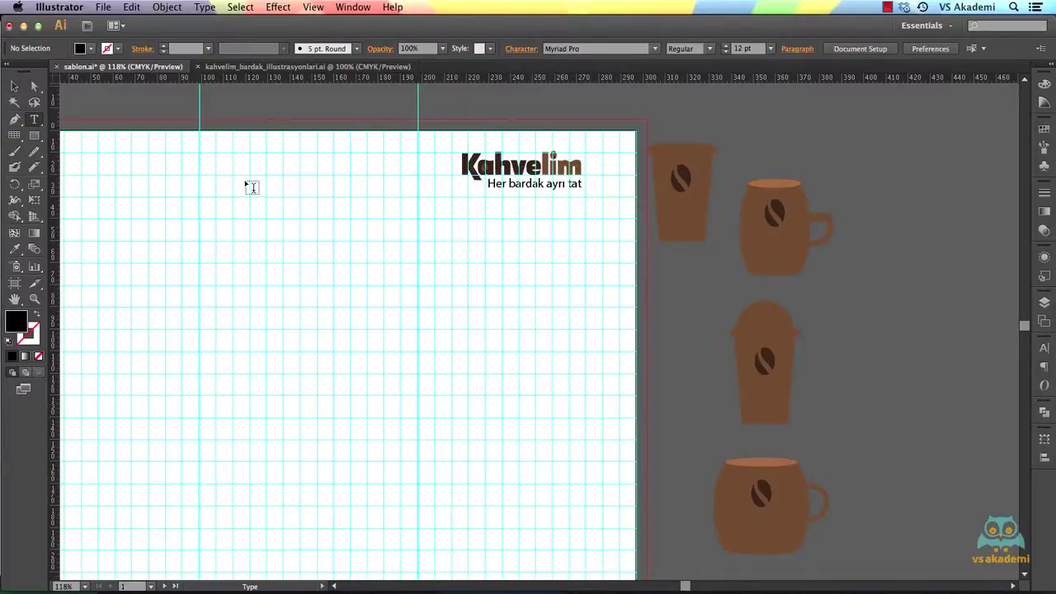
{"action": "left_click_drag", "start_coordinate": [433, 219], "coordinate": [621, 333]}
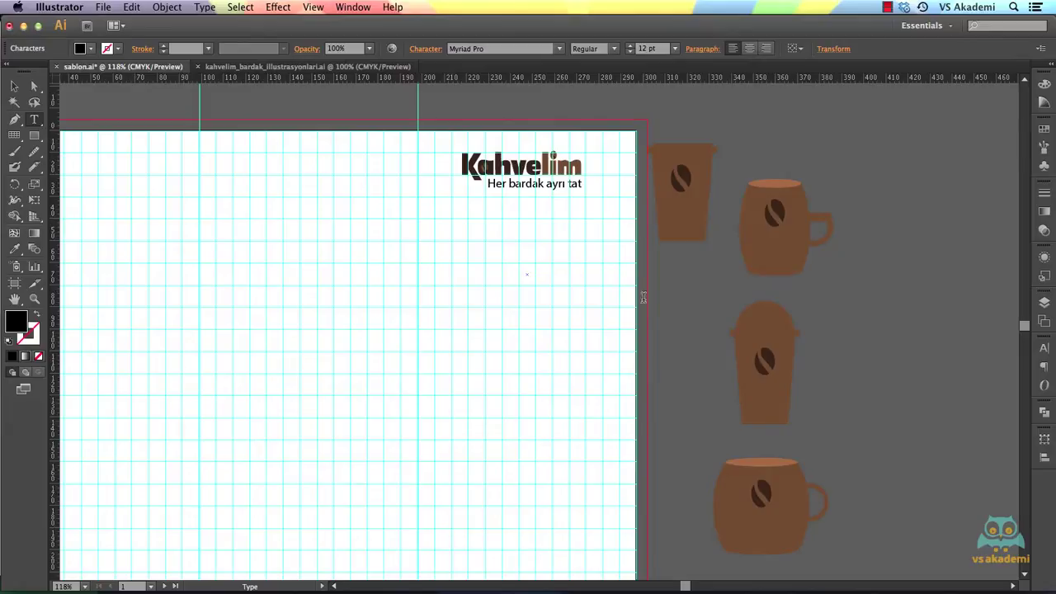
{"action": "key", "text": "super+v"}
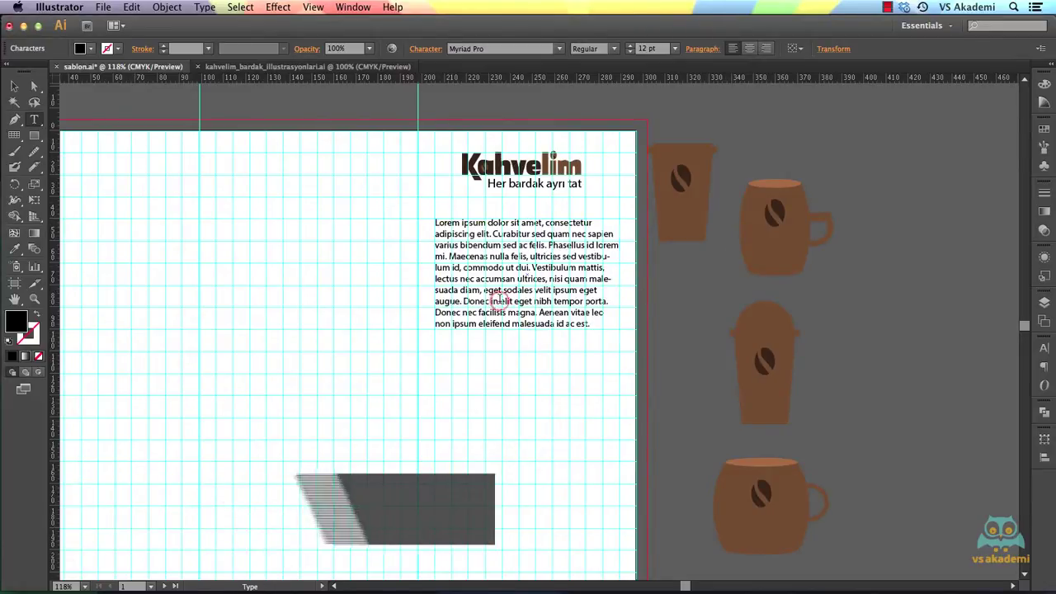
Set the whole Lorem ipsum paragraph in the RawengulkSans font and deselect it
{"action": "double_click", "coordinate": [496, 301]}
{"action": "triple_click", "coordinate": [513, 264]}
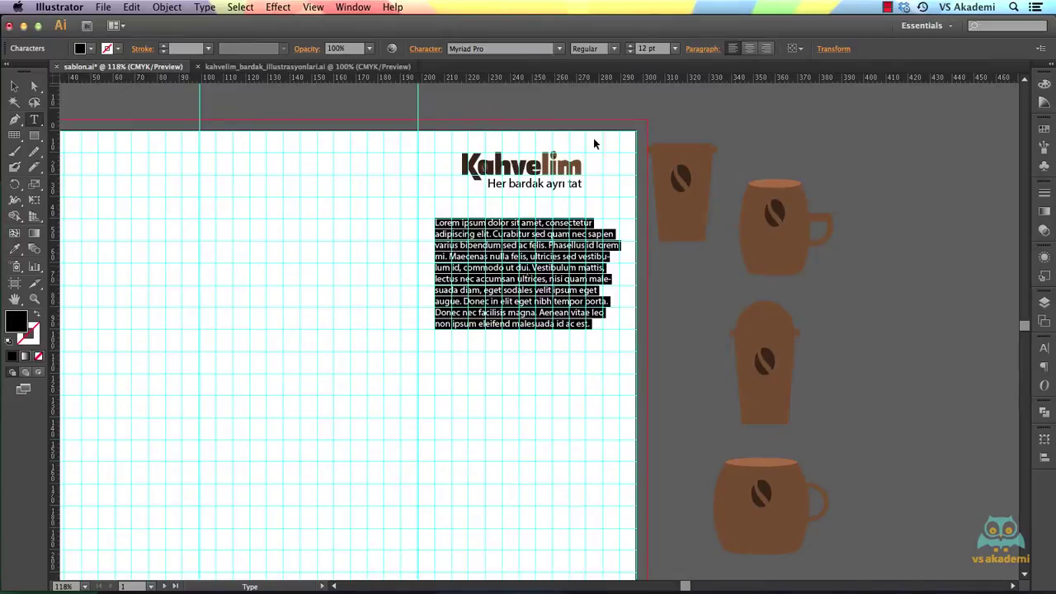
{"action": "left_click", "coordinate": [515, 47]}
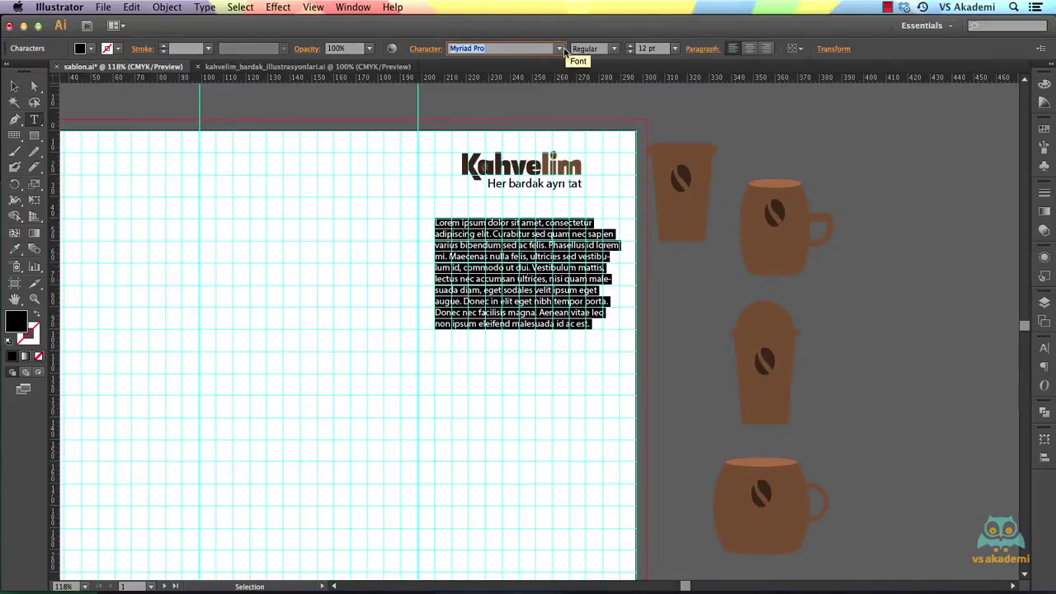
{"action": "type", "text": "RawengulkSans"}
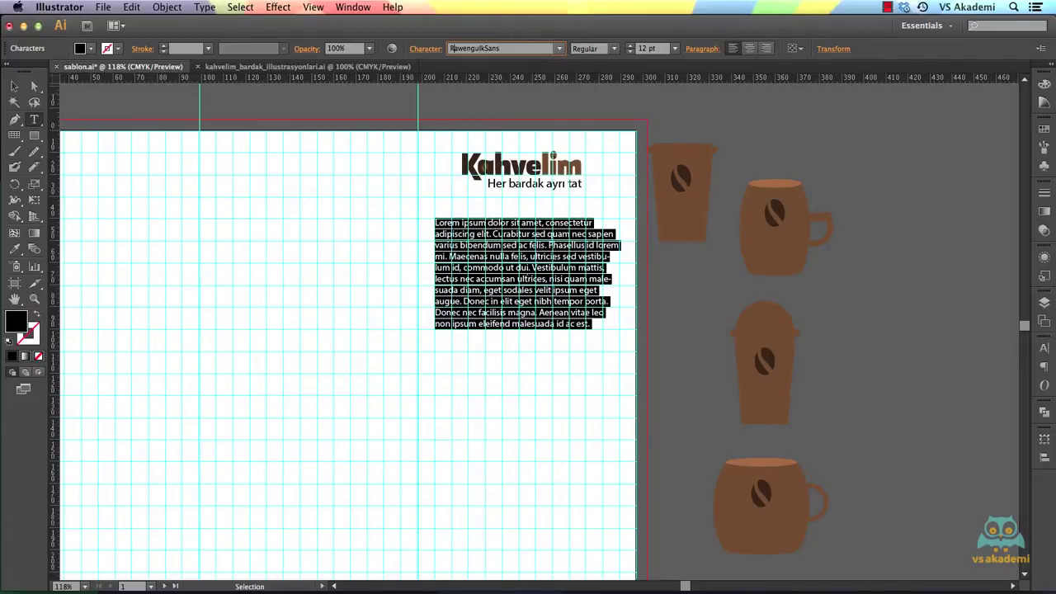
{"action": "key", "text": "Return"}
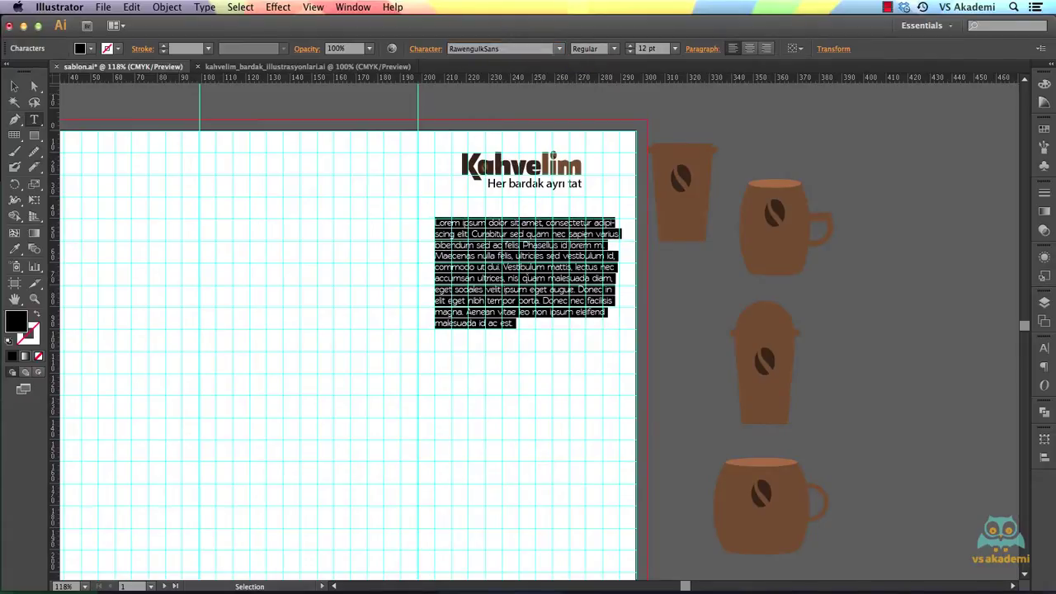
{"action": "left_click", "coordinate": [14, 86]}
{"action": "left_click", "coordinate": [674, 287]}
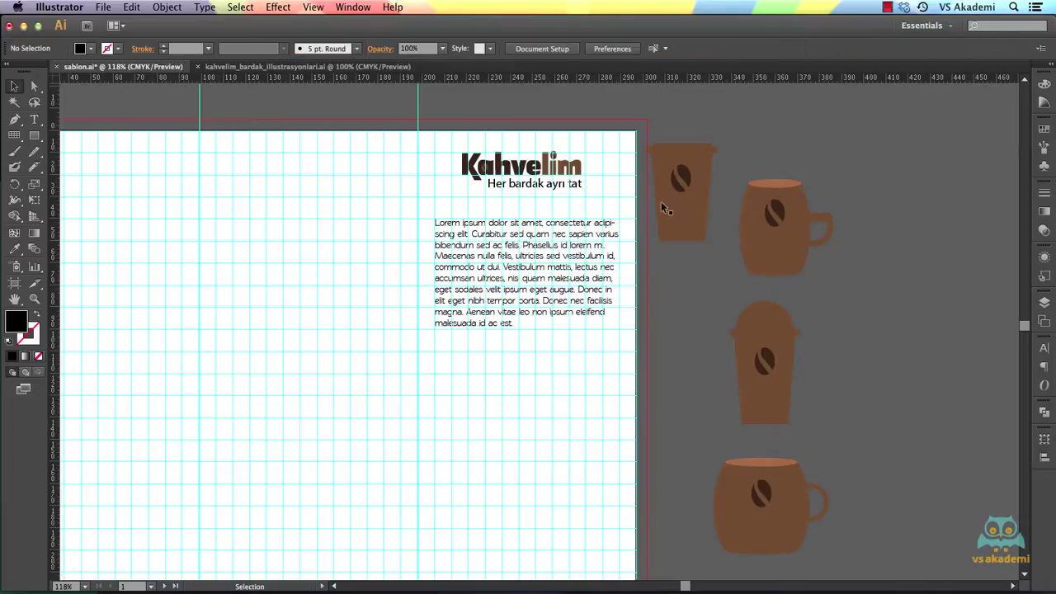
Hide the guides to examine how the logo, slogan and paragraph look, and show the guides again
{"action": "right_click", "coordinate": [695, 282]}
{"action": "left_click", "coordinate": [744, 383]}
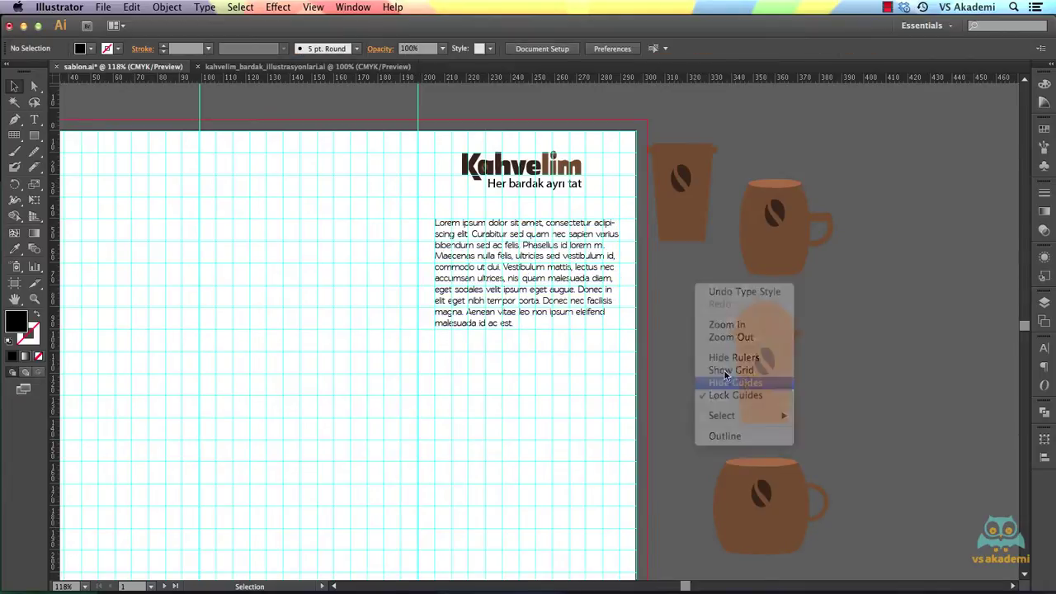
{"action": "left_click", "coordinate": [566, 236]}
{"action": "left_click", "coordinate": [634, 183]}
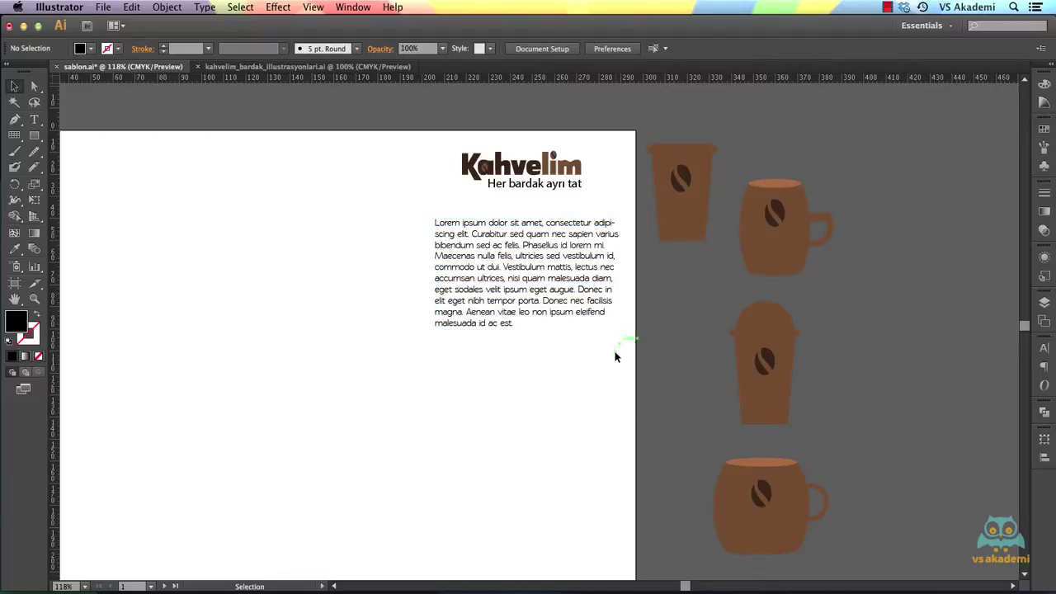
{"action": "right_click", "coordinate": [715, 284]}
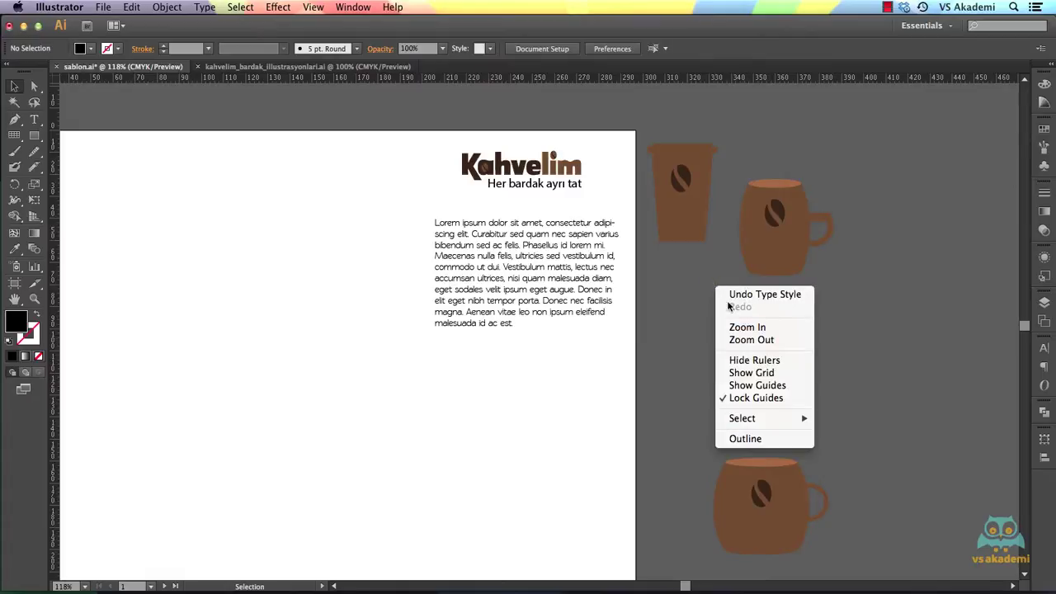
{"action": "left_click", "coordinate": [743, 385]}
Draw a rectangle about 307 by 220 mm that covers the first artboard out to its bleed edges
{"action": "key", "text": "z"}
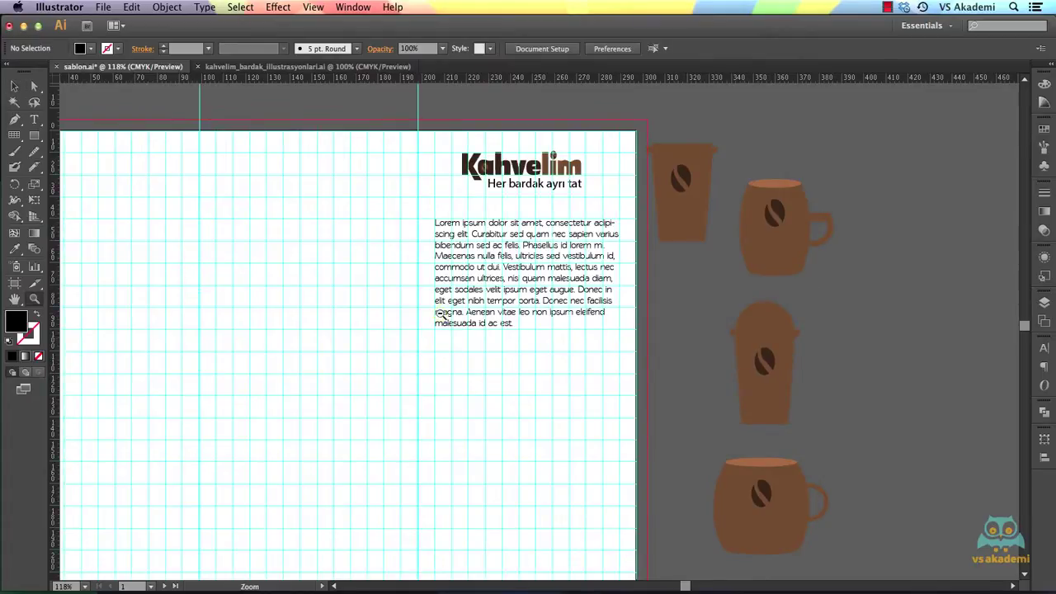
{"action": "left_click", "coordinate": [441, 315], "text": "alt"}
{"action": "left_click_drag", "start_coordinate": [614, 393], "coordinate": [575, 330]}
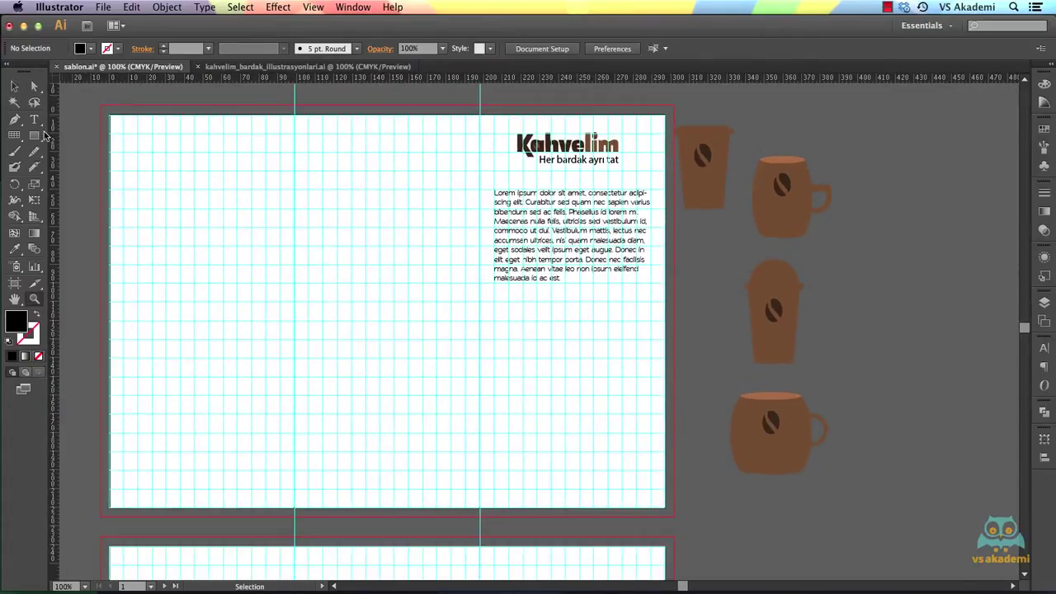
{"action": "left_click_drag", "start_coordinate": [38, 139], "coordinate": [65, 139]}
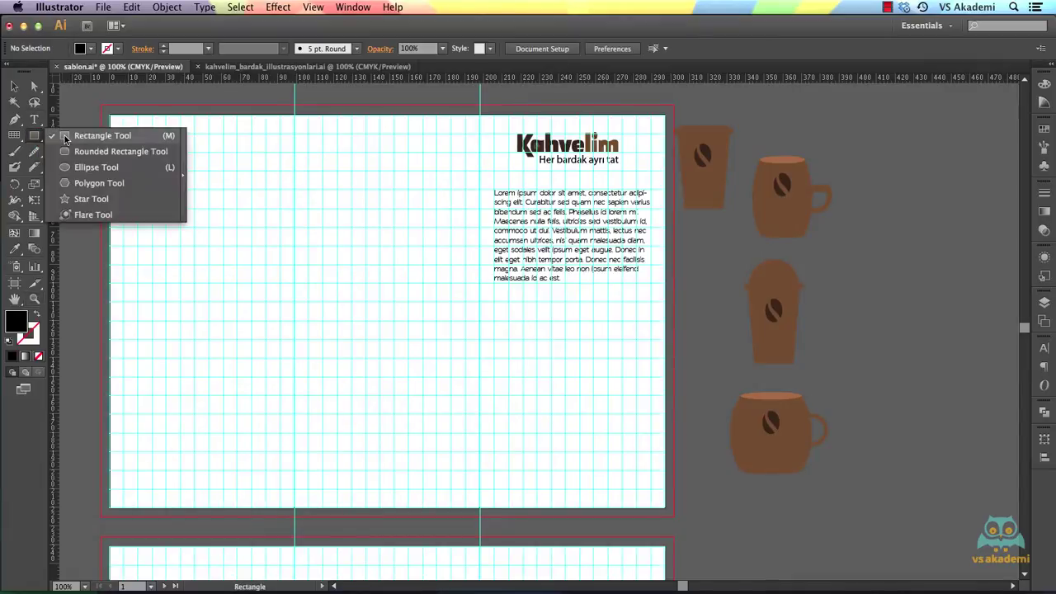
{"action": "left_click", "coordinate": [65, 137]}
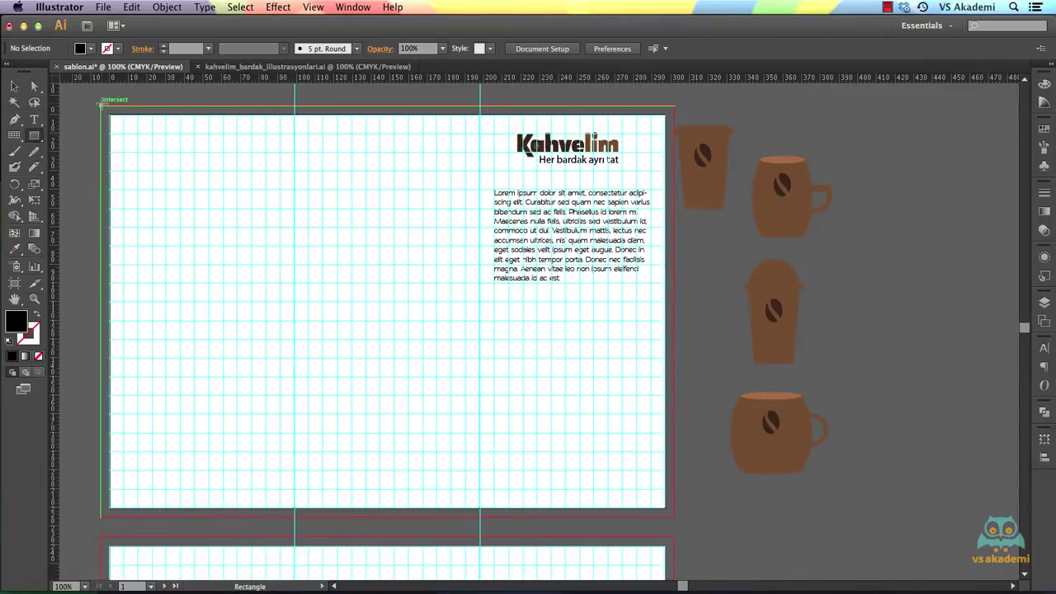
{"action": "left_click_drag", "start_coordinate": [101, 101], "coordinate": [675, 516]}
{"action": "left_click", "coordinate": [14, 86]}
{"action": "left_click_drag", "start_coordinate": [387, 105], "coordinate": [388, 104]}
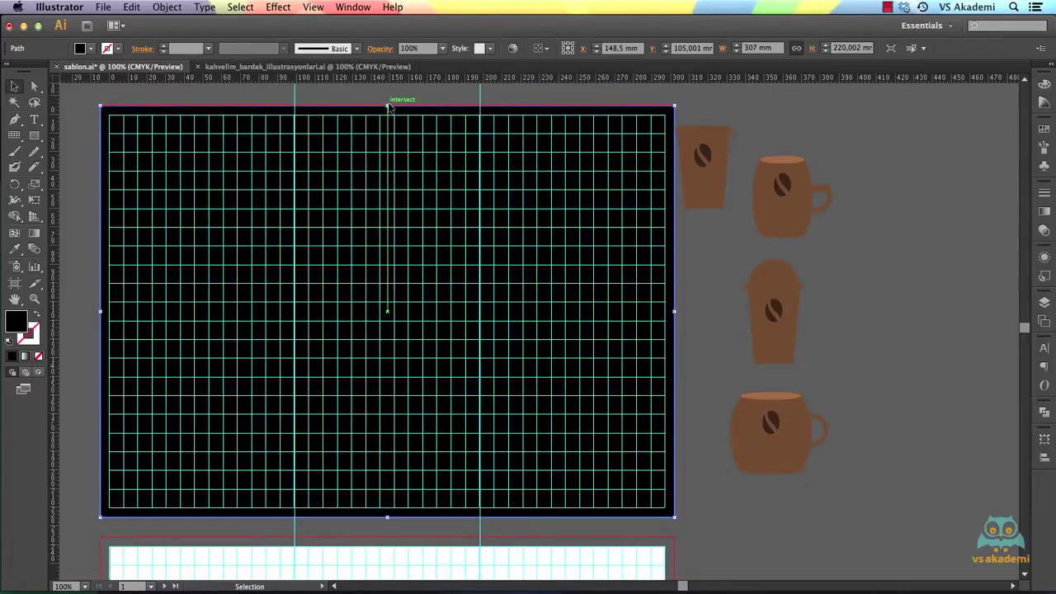
Fill the bleed-sized rectangle with a light beige of C 3, M 6, Y 28 and K 7
{"action": "left_click", "coordinate": [1044, 131]}
{"action": "left_click", "coordinate": [926, 135]}
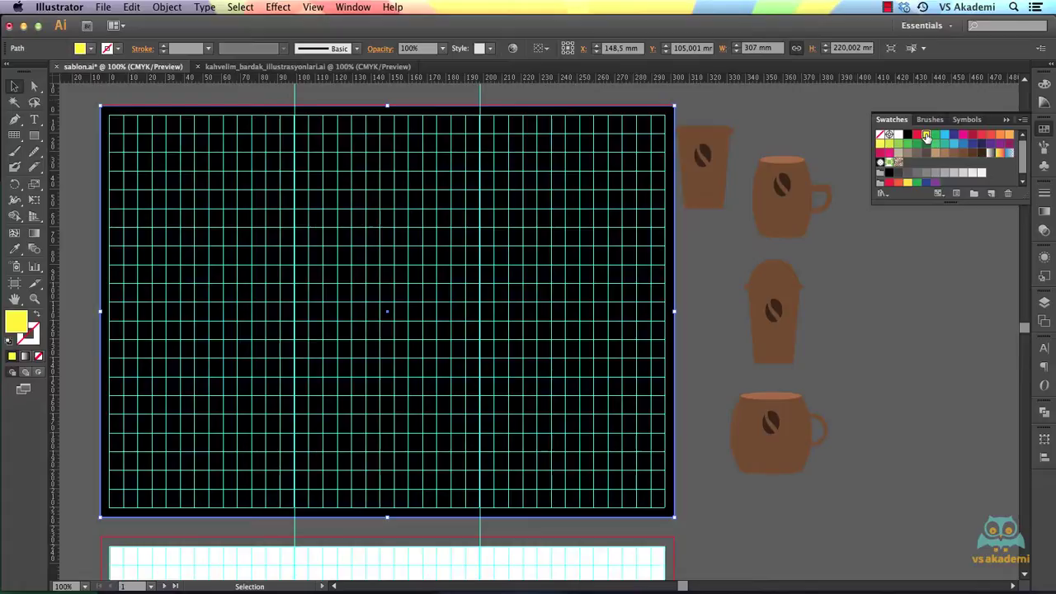
{"action": "left_click", "coordinate": [1006, 120]}
{"action": "left_click", "coordinate": [1044, 84]}
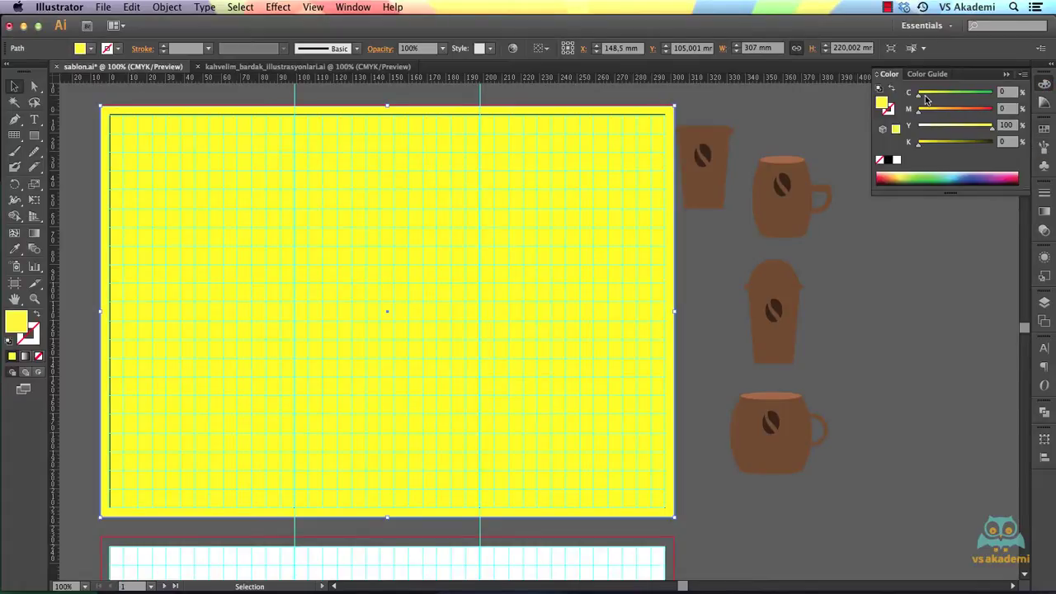
{"action": "left_click", "coordinate": [963, 126]}
{"action": "left_click", "coordinate": [925, 114]}
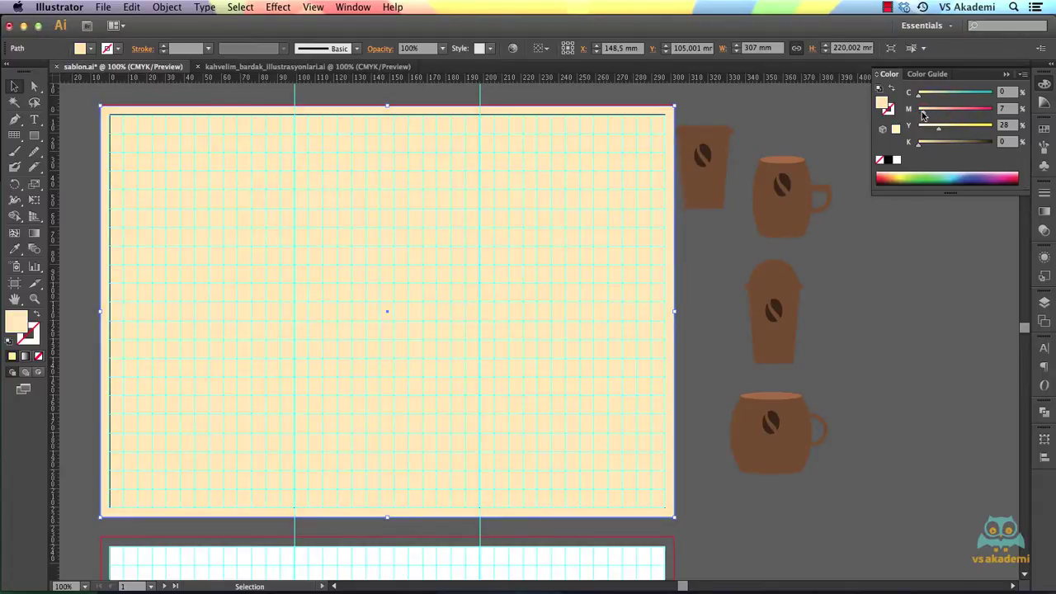
{"action": "left_click", "coordinate": [921, 98]}
{"action": "left_click", "coordinate": [923, 143]}
Send the beige background rectangle behind all the artwork and lock it
{"action": "right_click", "coordinate": [598, 152]}
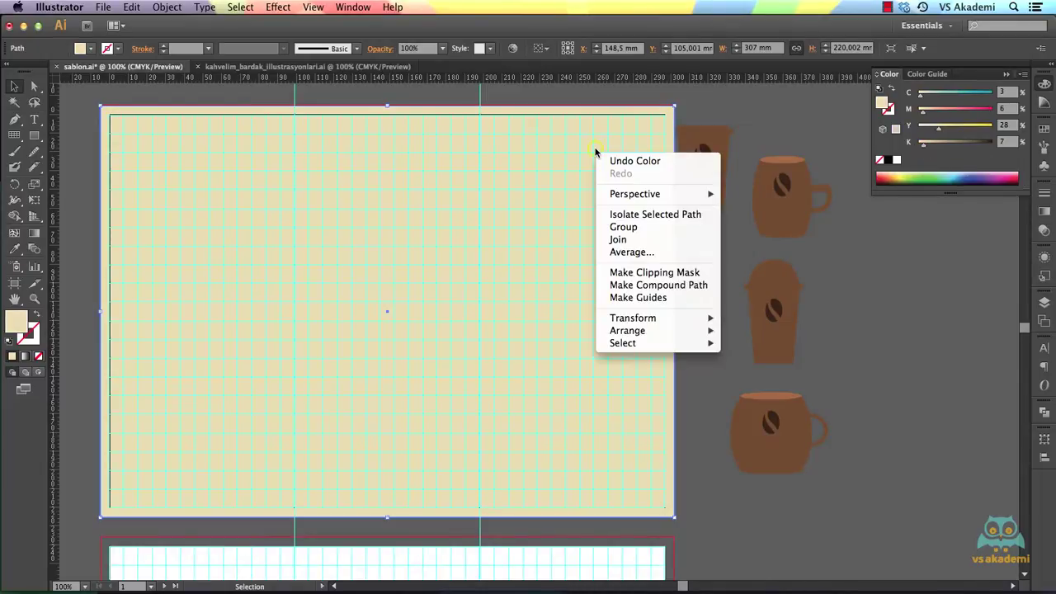
{"action": "mouse_move", "coordinate": [664, 331]}
{"action": "left_click", "coordinate": [765, 369]}
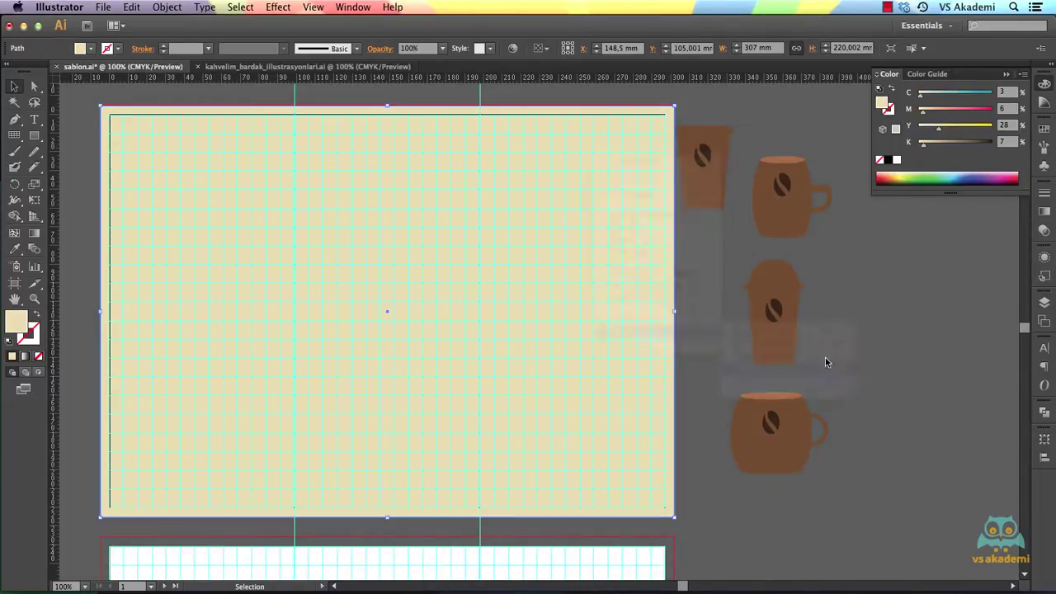
{"action": "left_click", "coordinate": [893, 331]}
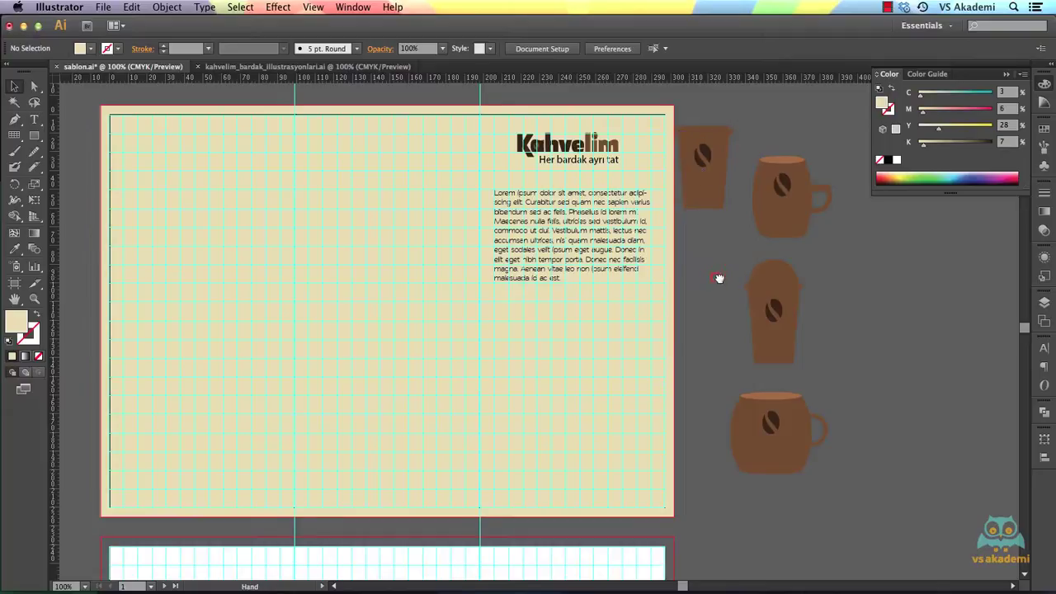
{"action": "scroll", "coordinate": [719, 278], "scroll_direction": "right", "scroll_amount": 2}
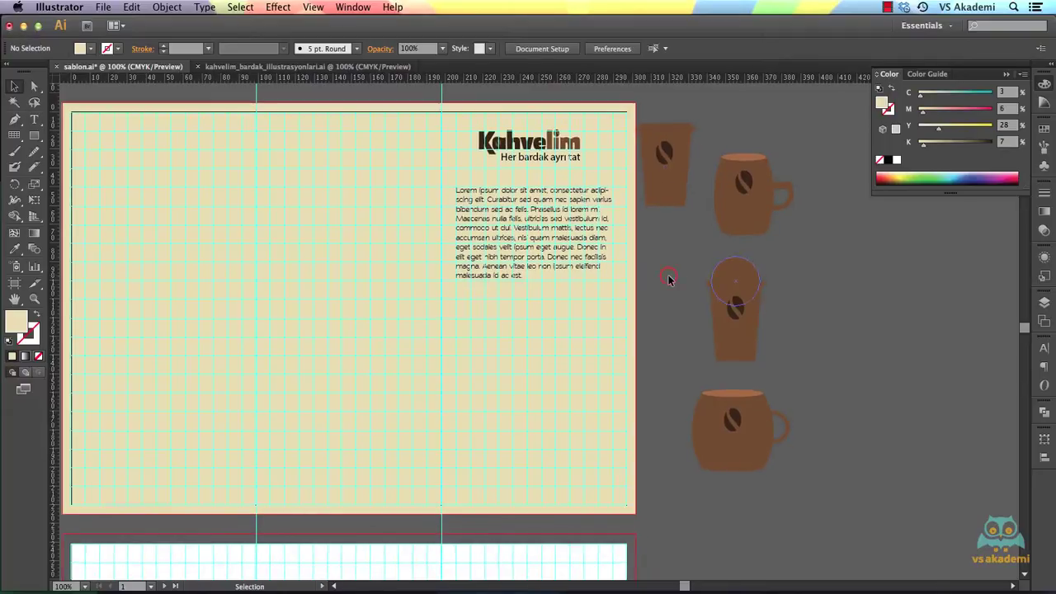
{"action": "left_click", "coordinate": [610, 130]}
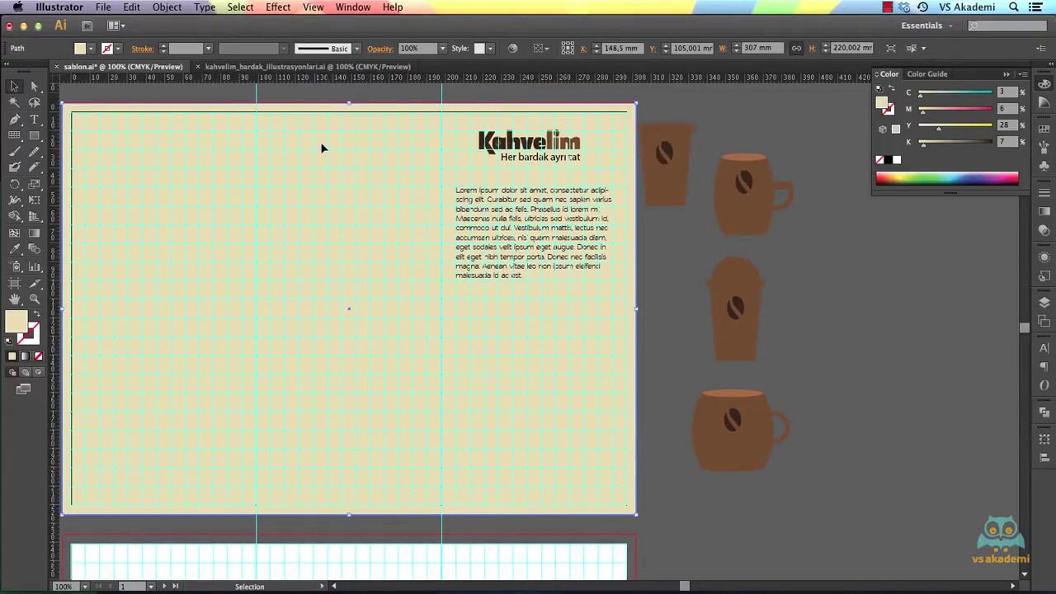
{"action": "key", "text": "super+2"}
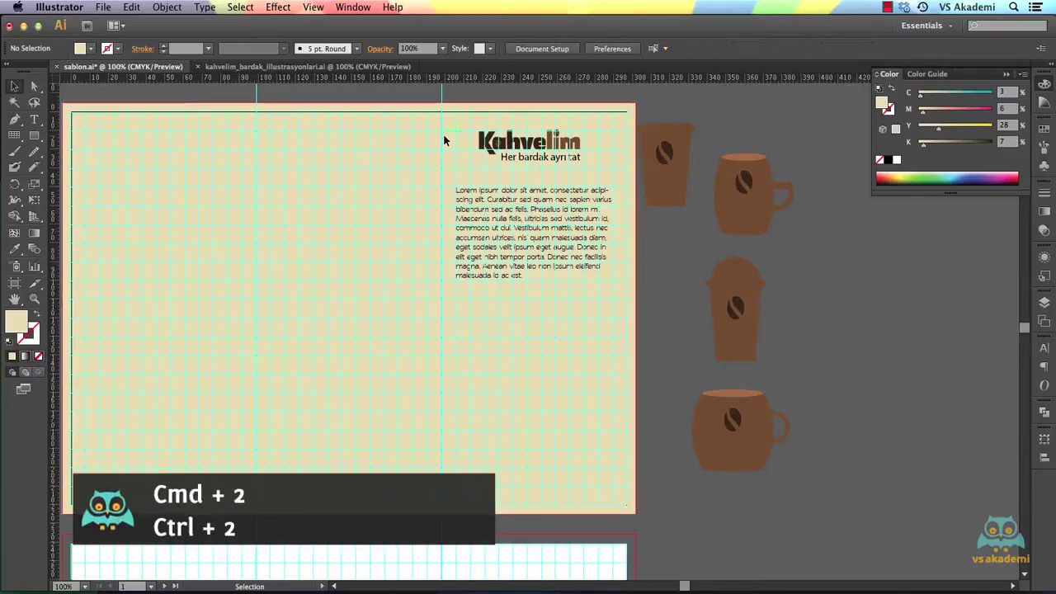
Turn off hyphenation for the Lorem ipsum paragraph and justify it with the last line aligned left
{"action": "left_click", "coordinate": [581, 242]}
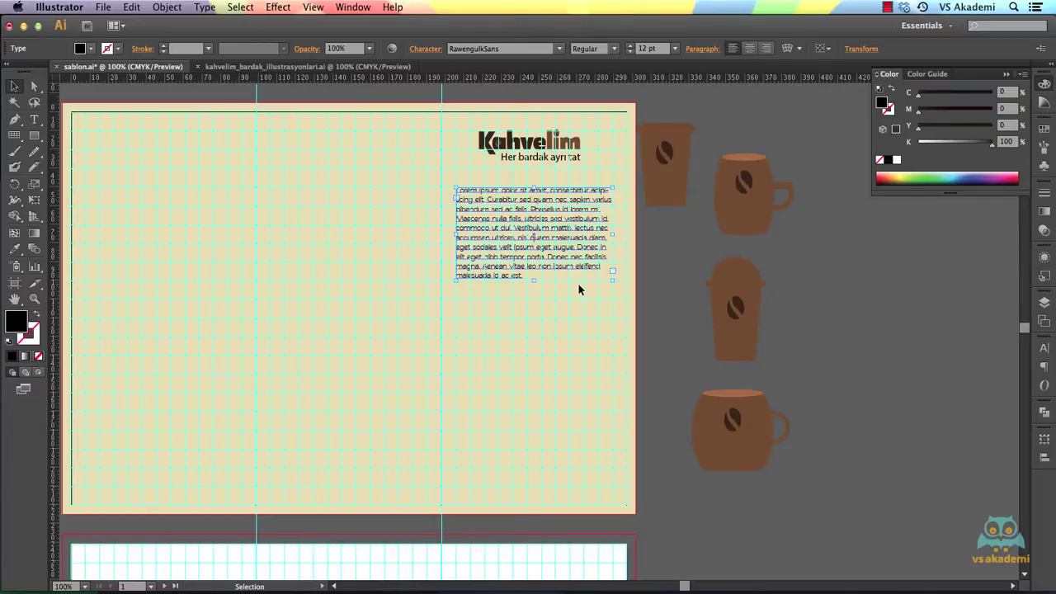
{"action": "key", "text": "super+t"}
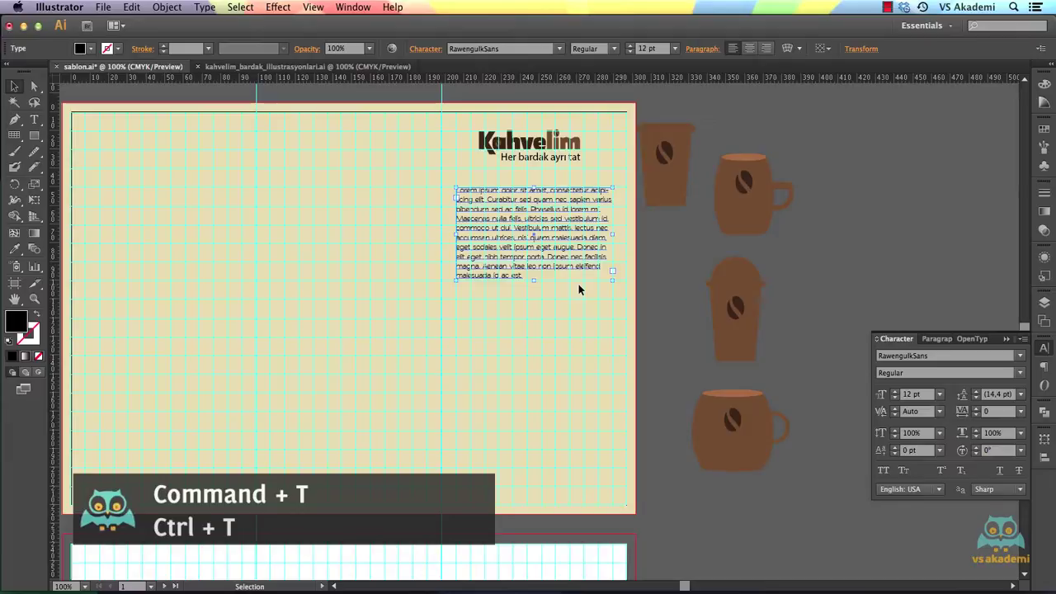
{"action": "left_click", "coordinate": [938, 340]}
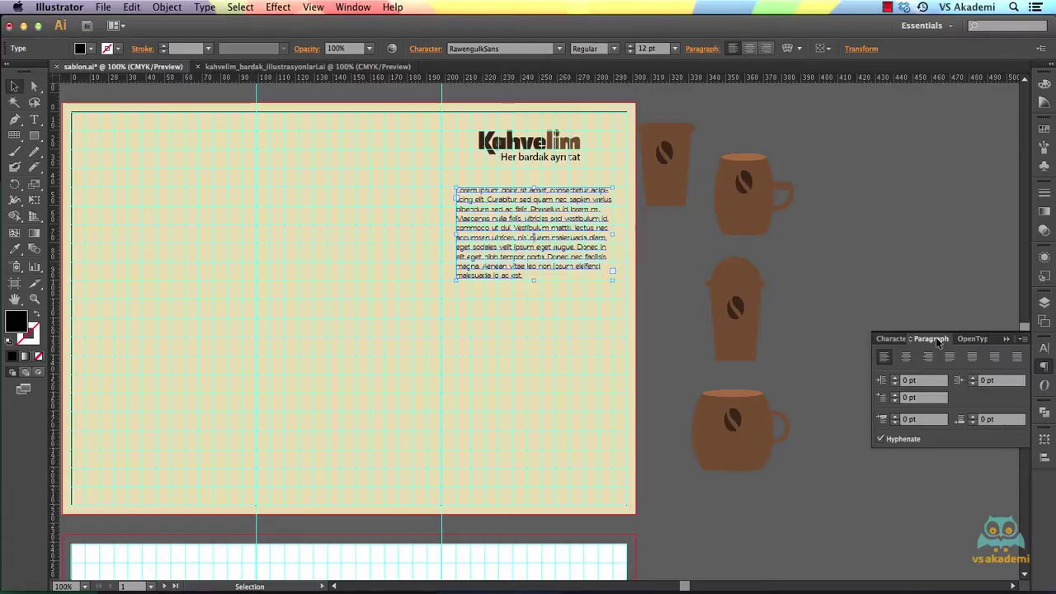
{"action": "left_click", "coordinate": [354, 6]}
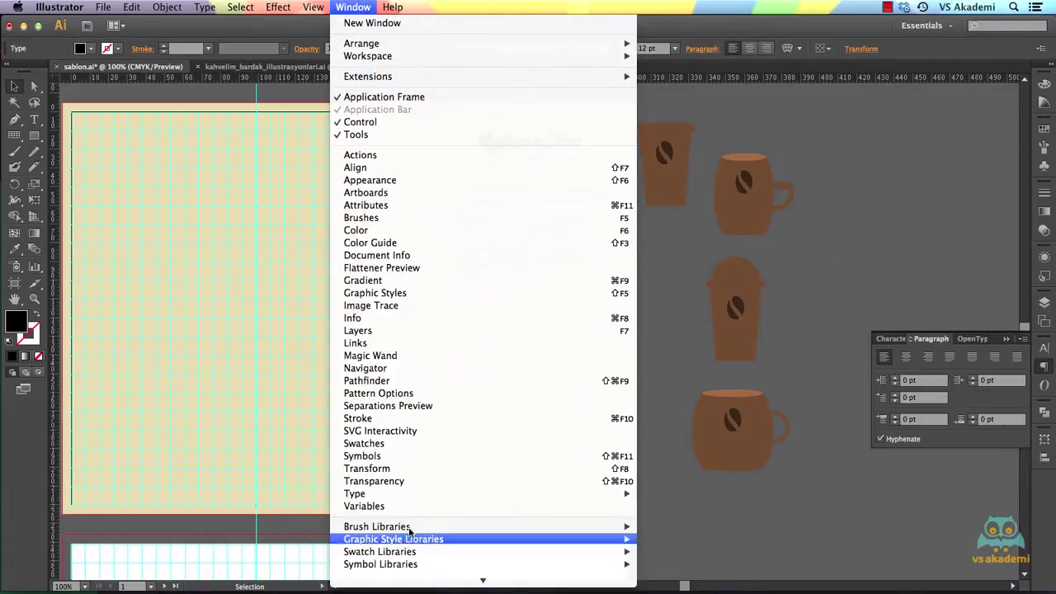
{"action": "left_click", "coordinate": [924, 347]}
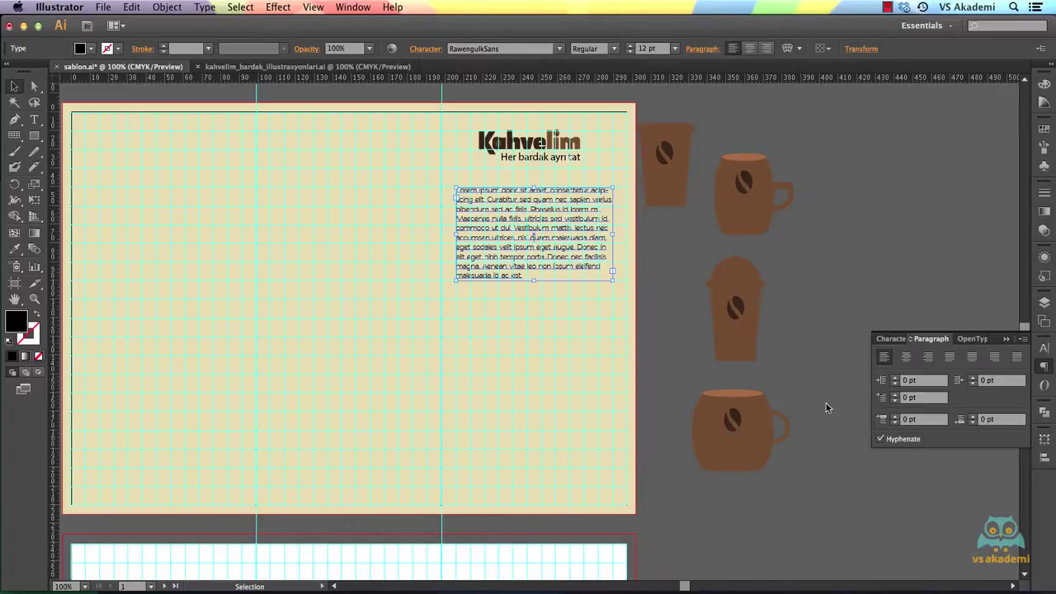
{"action": "left_click", "coordinate": [894, 442]}
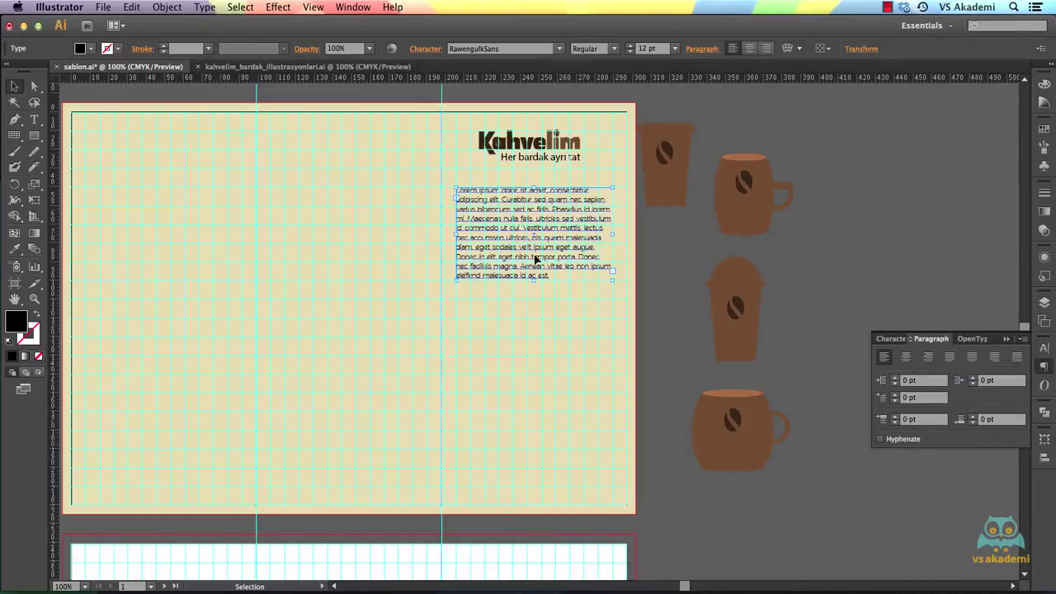
{"action": "left_click", "coordinate": [951, 357]}
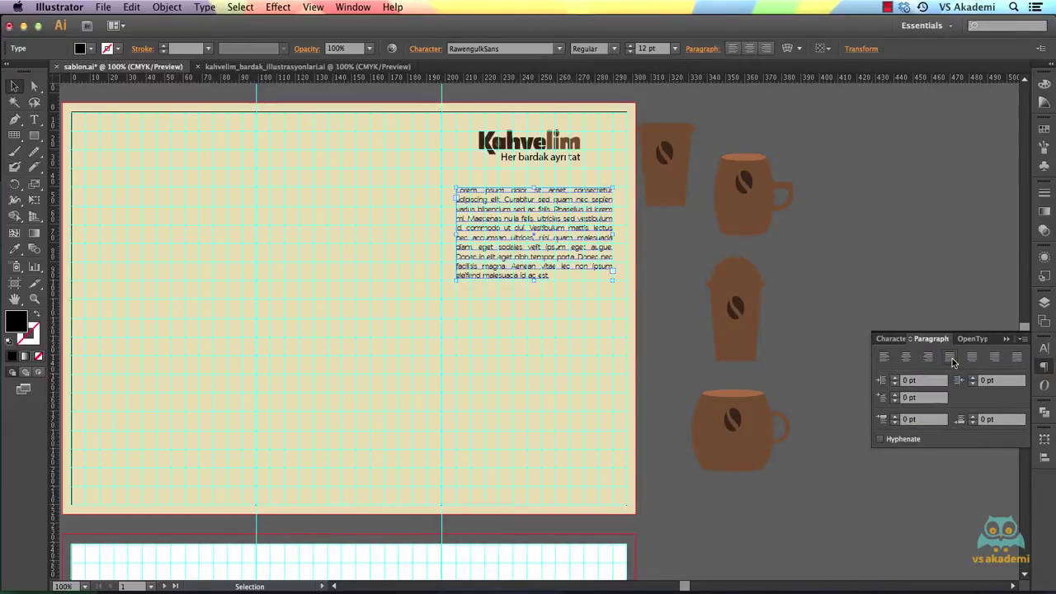
Set the kerning of the Lorem ipsum paragraph to Optical and deselect it
{"action": "left_click", "coordinate": [891, 339]}
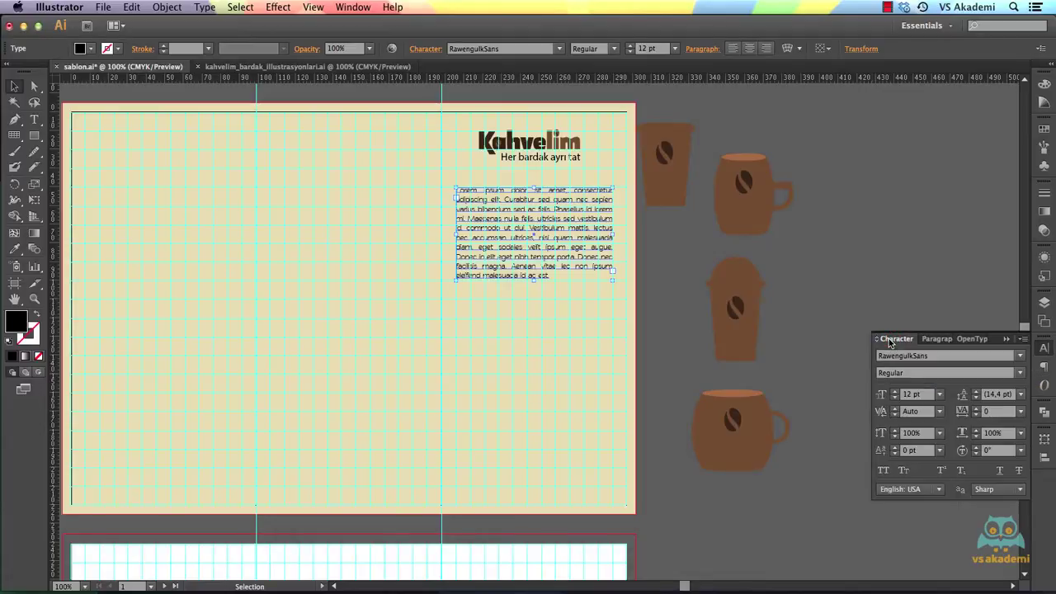
{"action": "left_click", "coordinate": [940, 411]}
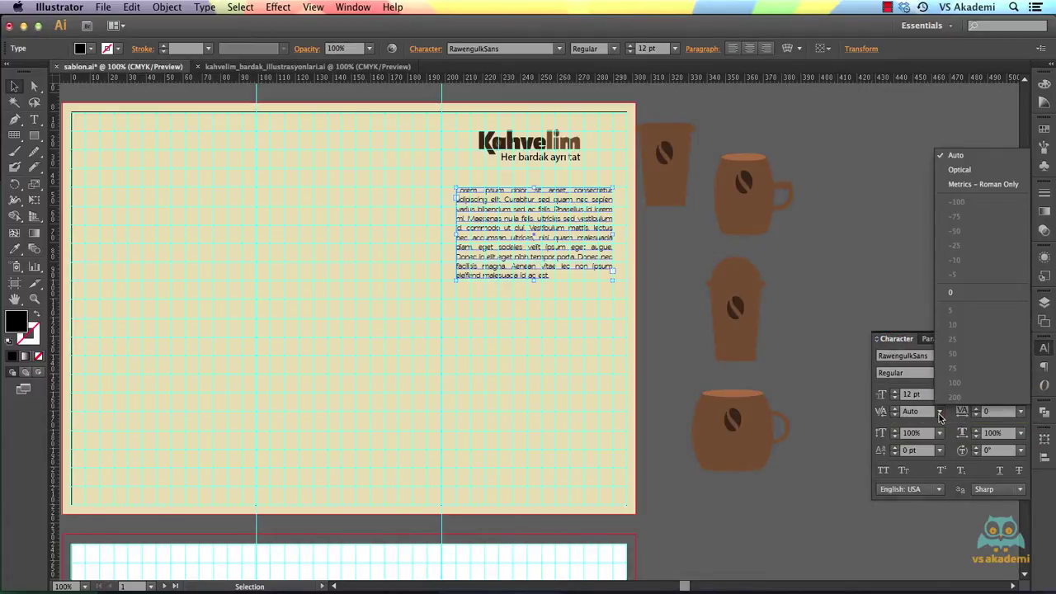
{"action": "left_click", "coordinate": [945, 171]}
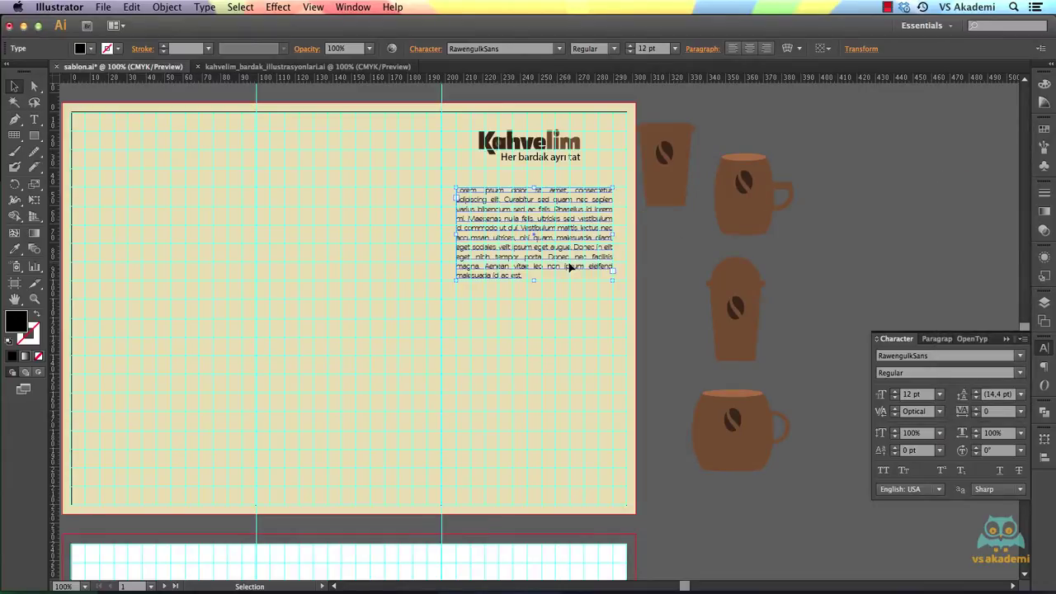
{"action": "left_click", "coordinate": [669, 248]}
Try the paragraph directly beneath the slogan and move it back down to leave a gap
{"action": "left_click", "coordinate": [594, 254]}
{"action": "left_click_drag", "start_coordinate": [504, 192], "coordinate": [507, 179]}
{"action": "left_click_drag", "start_coordinate": [505, 175], "coordinate": [505, 175]}
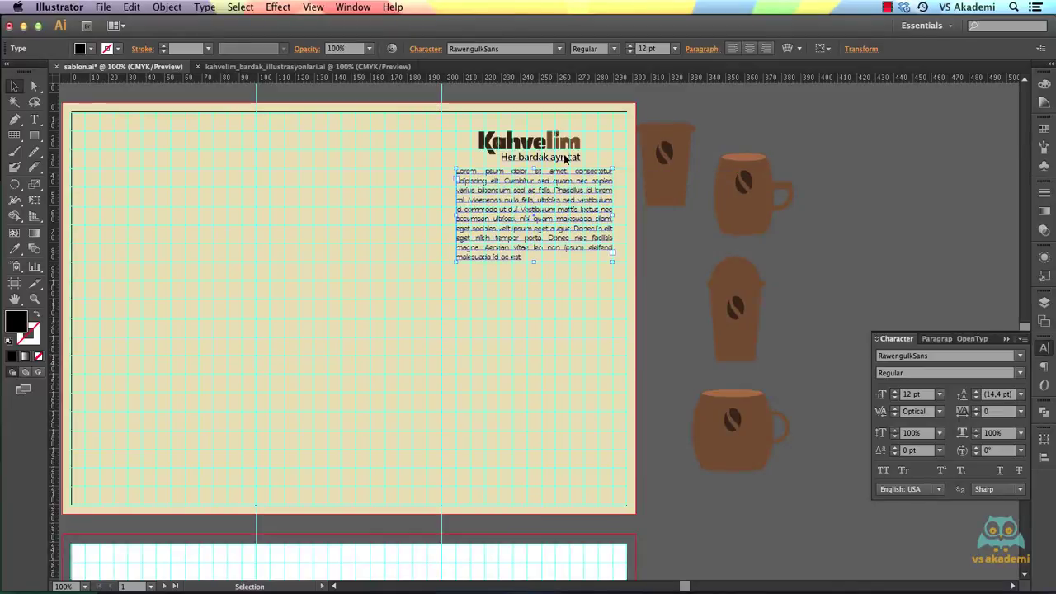
{"action": "left_click_drag", "start_coordinate": [585, 175], "coordinate": [585, 194]}
Set the font size of the Lorem ipsum paragraph to 11 pt and deselect it
{"action": "left_click", "coordinate": [675, 49]}
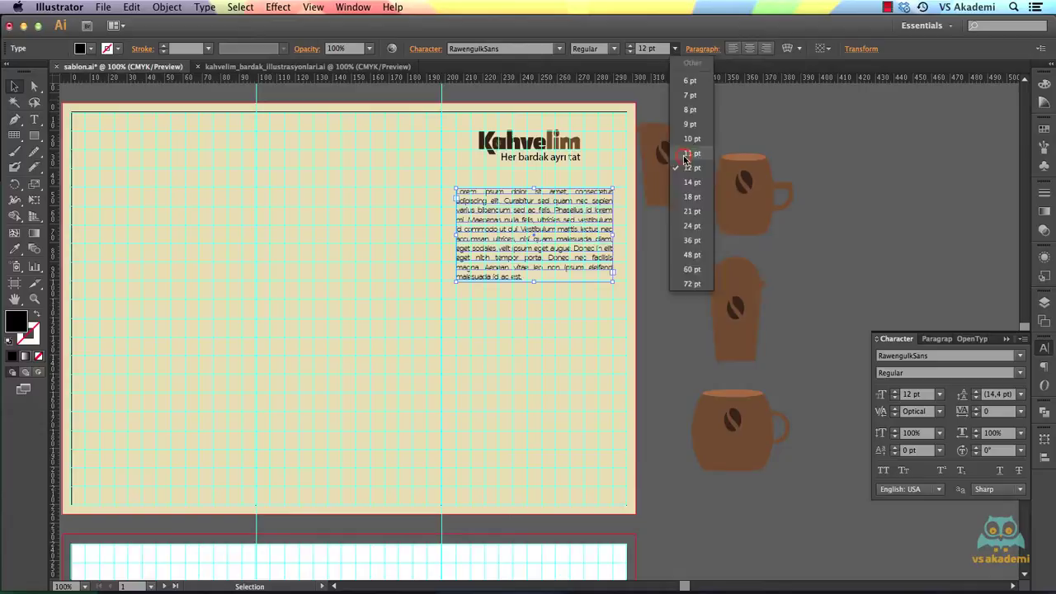
{"action": "left_click", "coordinate": [685, 155]}
{"action": "left_click", "coordinate": [672, 278]}
Select all the text of the Lorem ipsum paragraph and tighten its tracking to -23
{"action": "left_click", "coordinate": [553, 250]}
{"action": "double_click", "coordinate": [533, 258]}
{"action": "left_click_drag", "start_coordinate": [549, 260], "coordinate": [427, 178]}
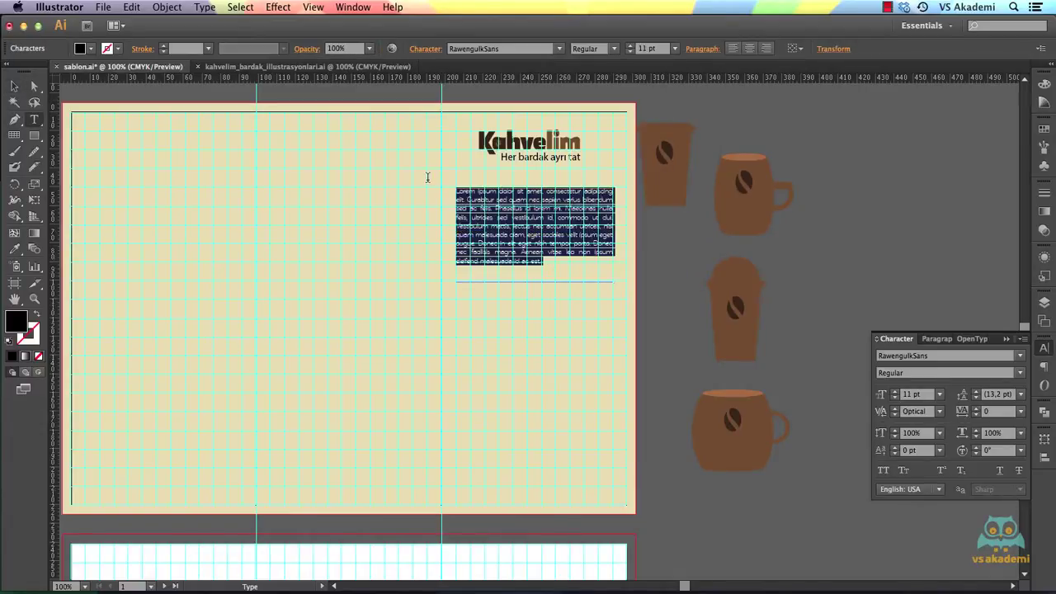
{"action": "left_click", "coordinate": [975, 416]}
{"action": "left_click", "coordinate": [975, 416]}
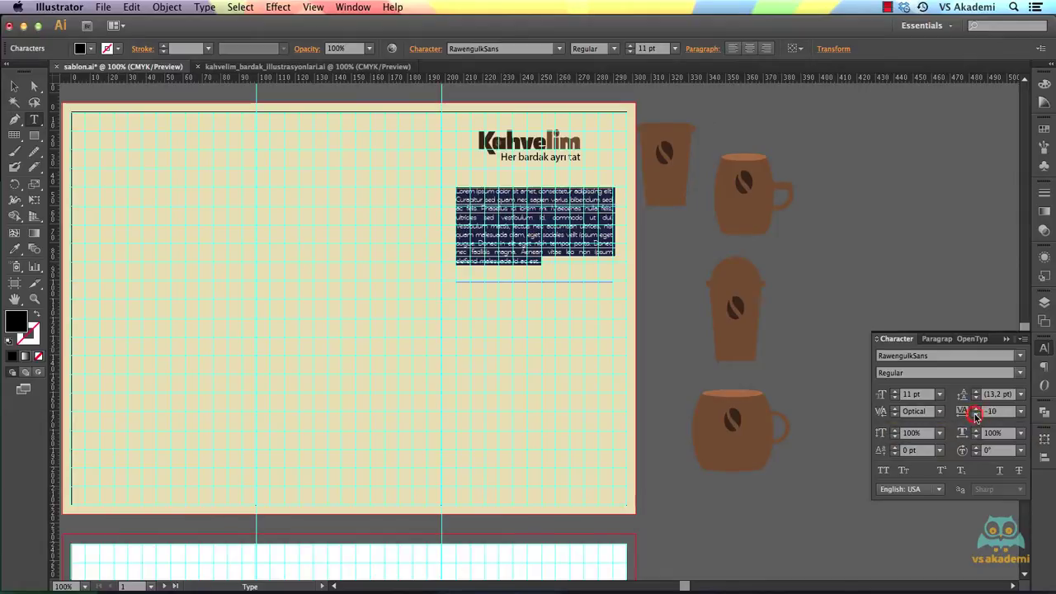
{"action": "left_click", "coordinate": [976, 416]}
{"action": "left_click", "coordinate": [975, 416]}
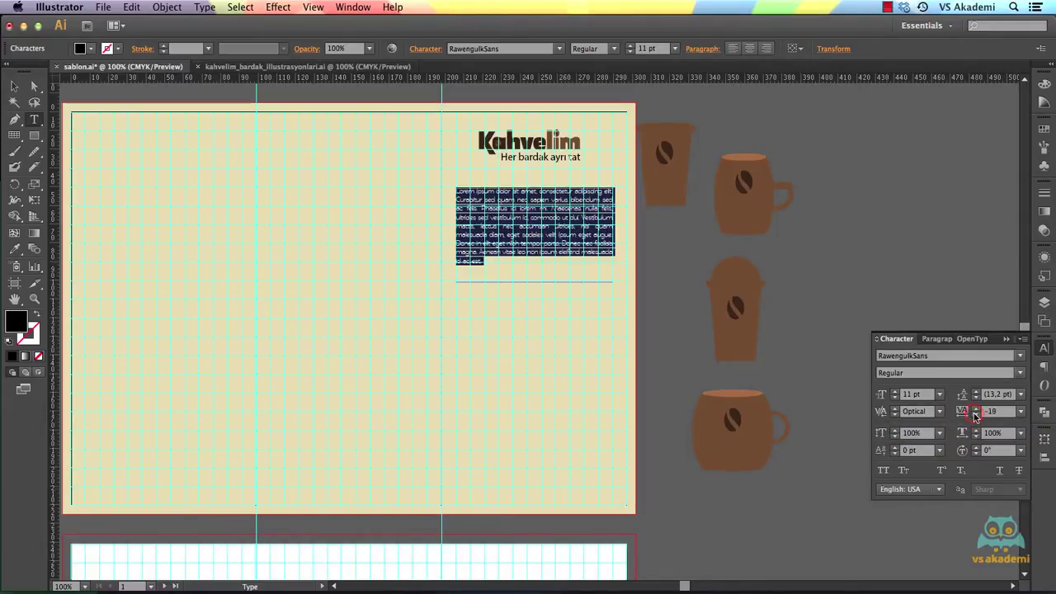
{"action": "left_click", "coordinate": [975, 416]}
{"action": "left_click", "coordinate": [975, 416]}
{"action": "left_click", "coordinate": [976, 416]}
{"action": "left_click", "coordinate": [975, 416]}
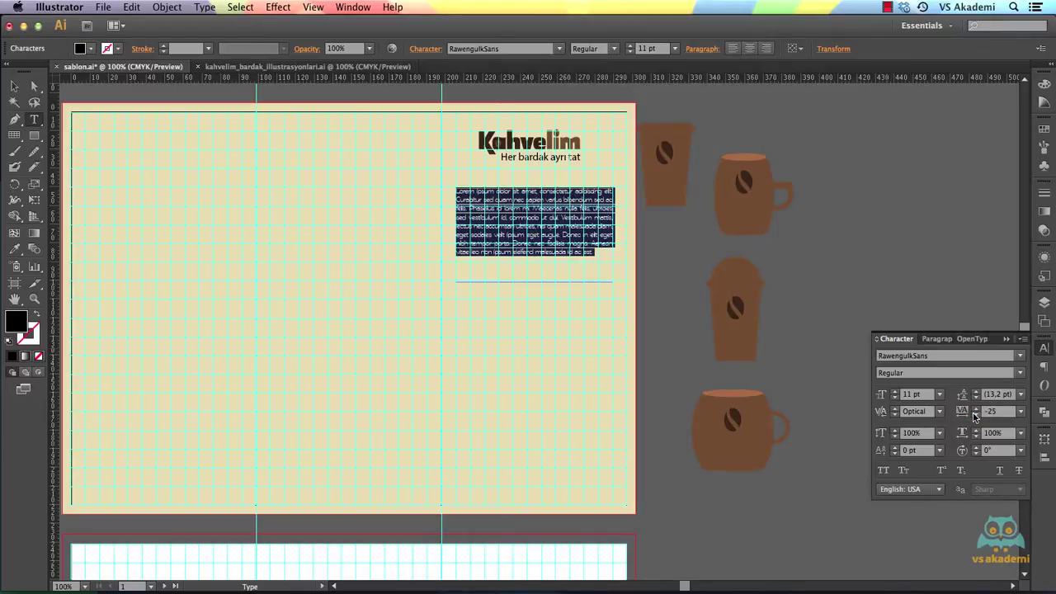
{"action": "left_click", "coordinate": [976, 408]}
{"action": "left_click", "coordinate": [977, 409]}
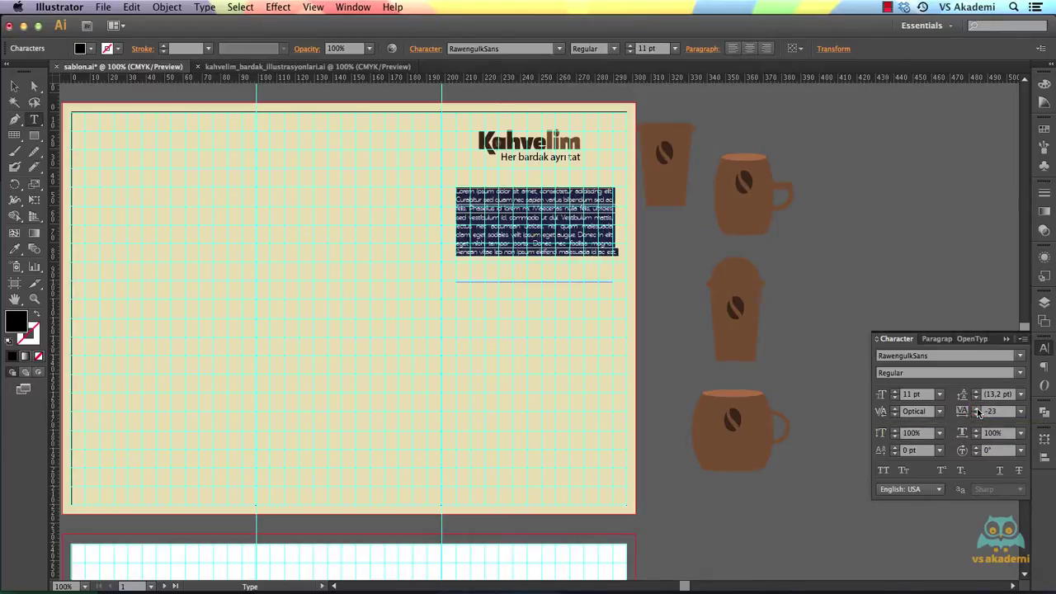
Shorten the paragraph's text frame from below to fit its last line and deselect it
{"action": "left_click", "coordinate": [14, 86]}
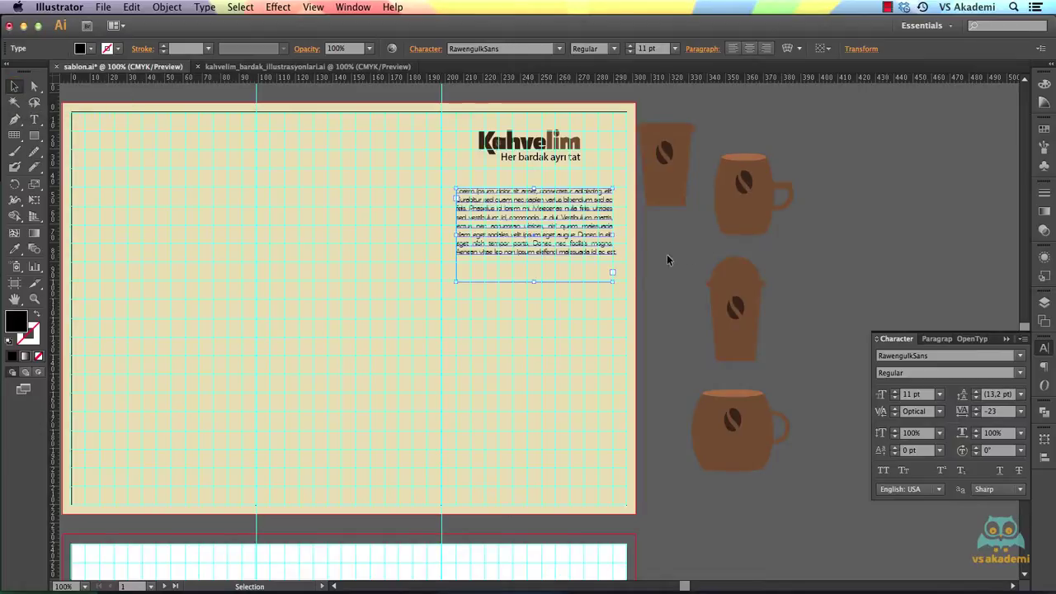
{"action": "left_click_drag", "start_coordinate": [537, 283], "coordinate": [537, 256]}
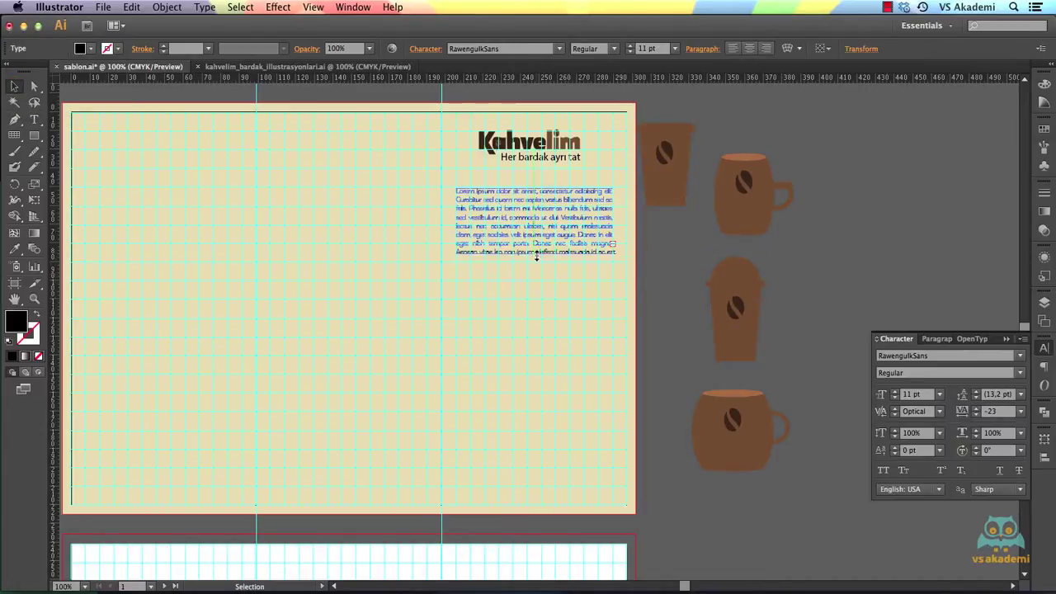
{"action": "left_click", "coordinate": [678, 244]}
Hide the guides and select the Lorem ipsum paragraph
{"action": "right_click", "coordinate": [678, 245]}
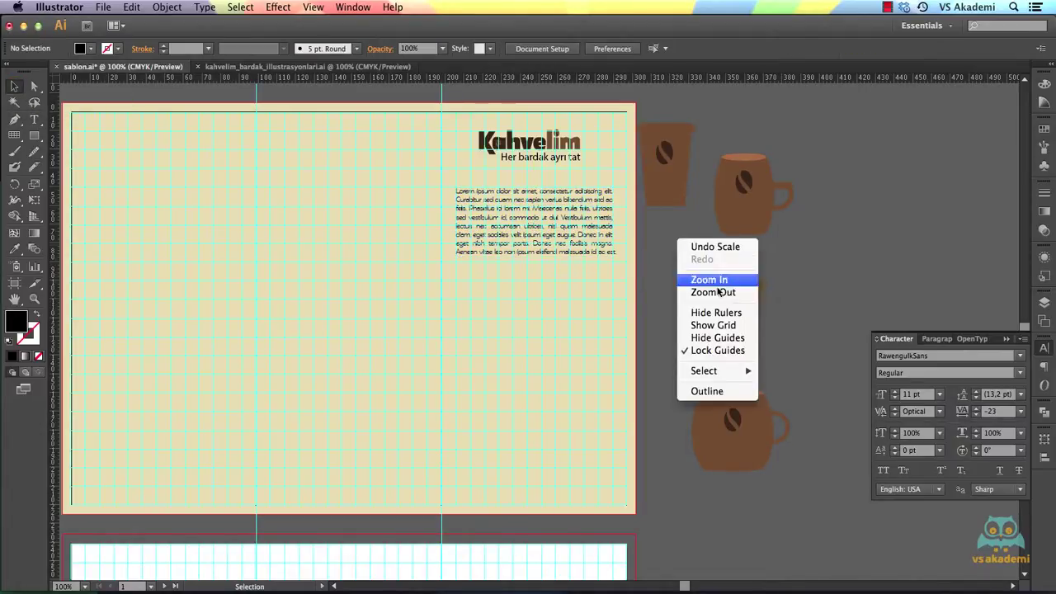
{"action": "left_click", "coordinate": [709, 338]}
{"action": "left_click_drag", "start_coordinate": [660, 270], "coordinate": [451, 225]}
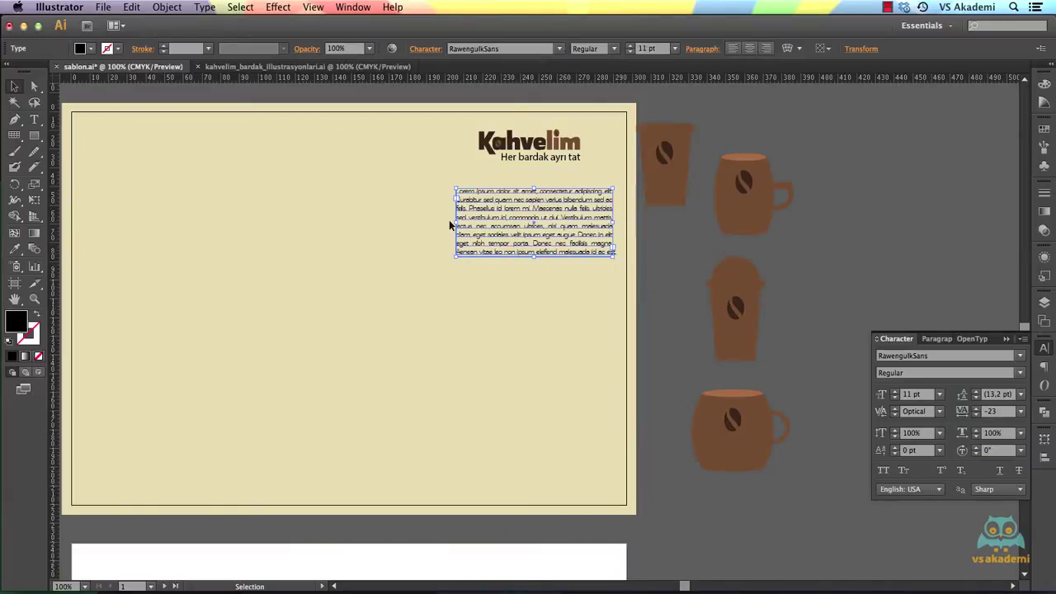
Recolor the Lorem ipsum paragraph with the dark brown sampled from the logo's K and deselect it
{"action": "left_click", "coordinate": [14, 252]}
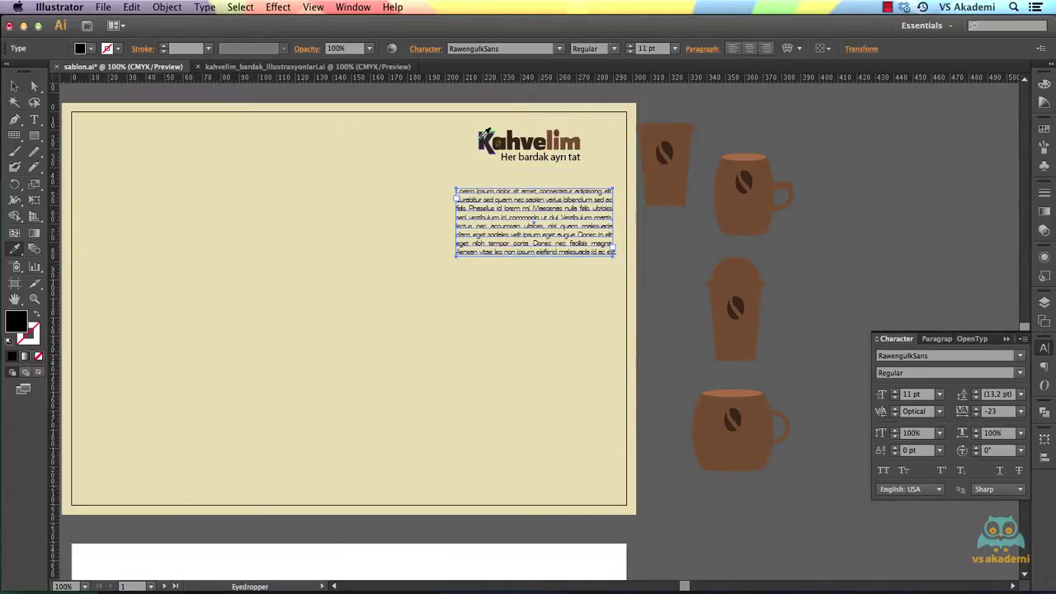
{"action": "left_click", "coordinate": [481, 145]}
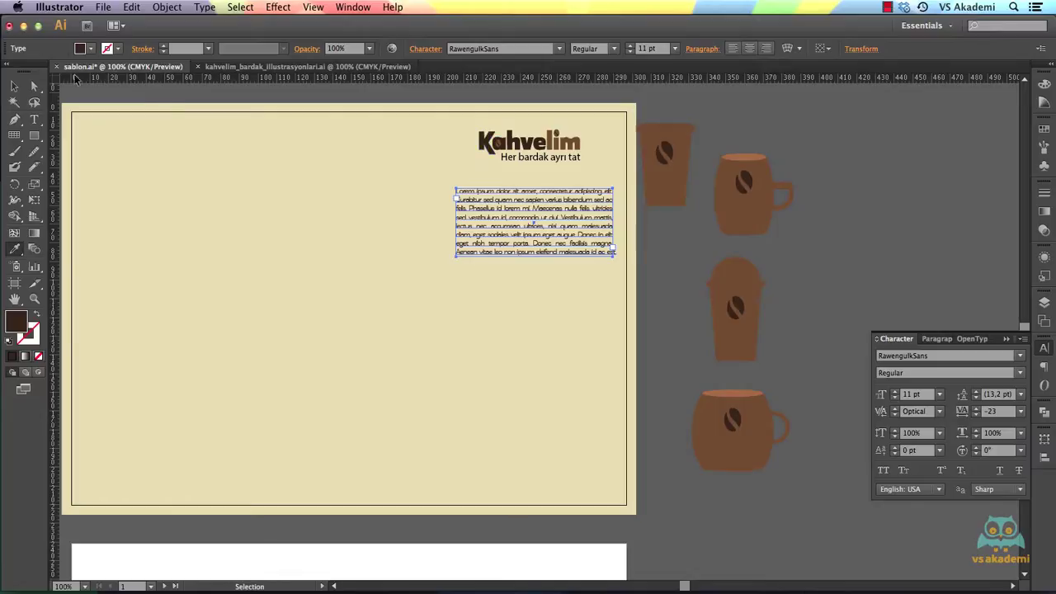
{"action": "left_click", "coordinate": [650, 258]}
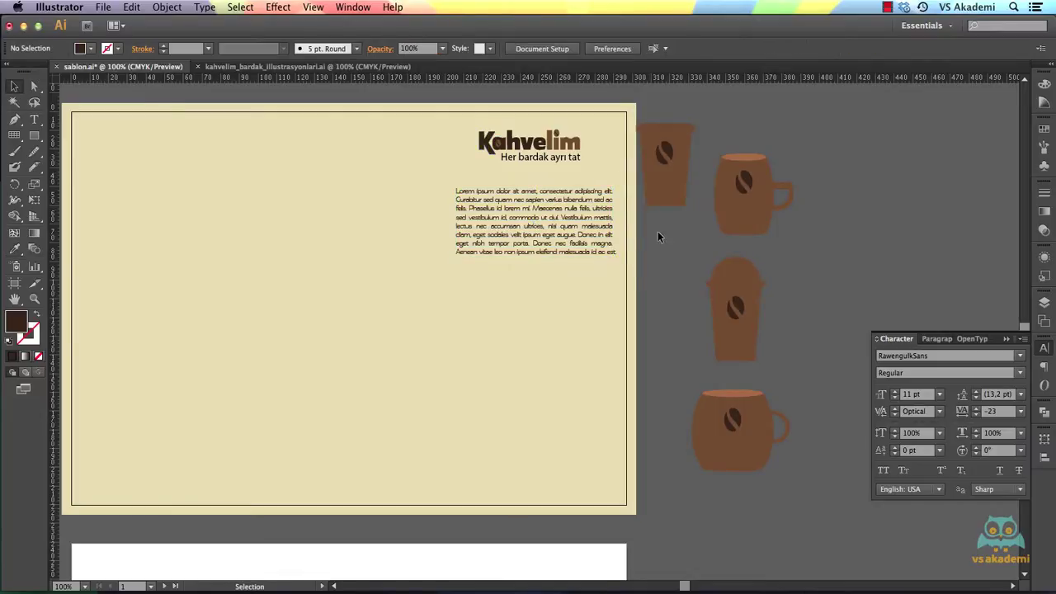
Copy the Lorem ipsum paragraph's font and dark brown color onto the slogan with the Eyedropper
{"action": "left_click", "coordinate": [568, 159]}
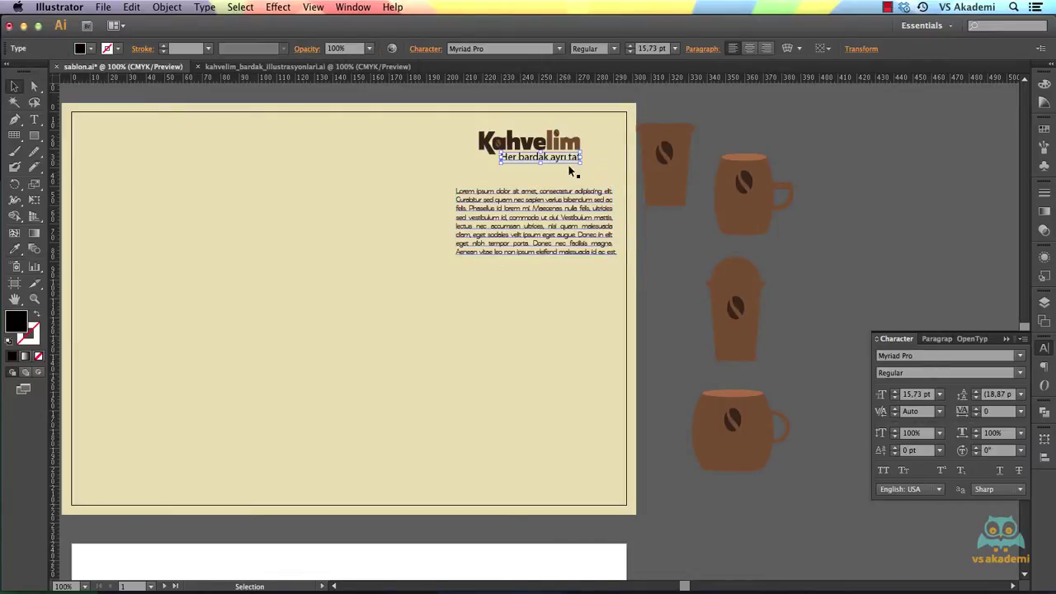
{"action": "left_click", "coordinate": [14, 253]}
{"action": "left_click", "coordinate": [520, 191]}
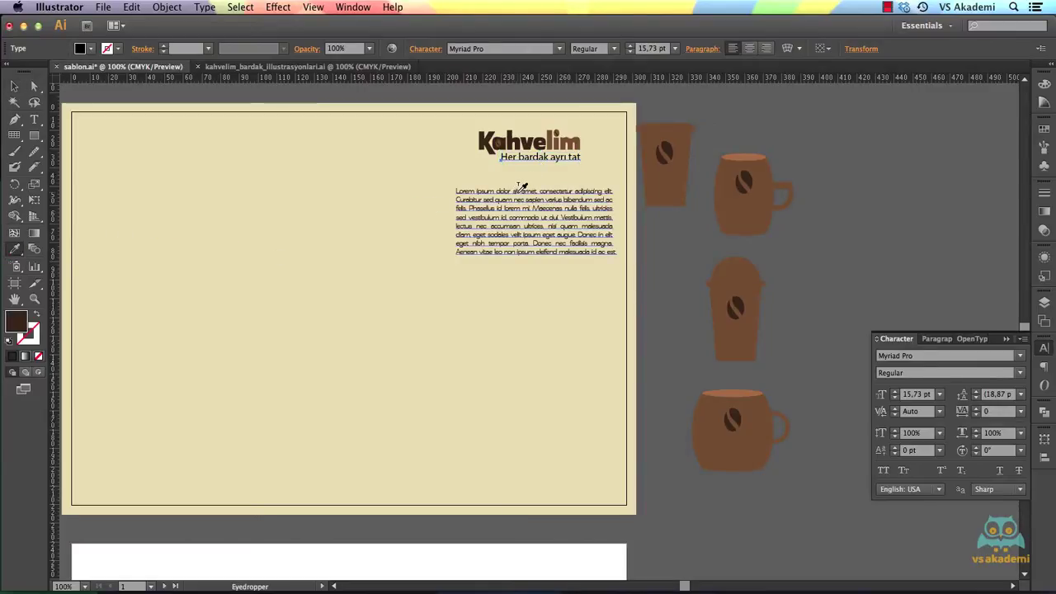
{"action": "left_click", "coordinate": [16, 89]}
Place the slogan directly below the paragraph, enlarged to the paragraph's width, and save the document
{"action": "mouse_move", "coordinate": [554, 163]}
{"action": "left_mouse_down"}
{"action": "mouse_move", "coordinate": [625, 186]}
{"action": "mouse_move", "coordinate": [627, 173]}
{"action": "mouse_move", "coordinate": [569, 176]}
{"action": "left_mouse_up"}
{"action": "left_click", "coordinate": [651, 236]}
{"action": "left_click_drag", "start_coordinate": [495, 175], "coordinate": [619, 299]}
{"action": "left_click", "coordinate": [652, 312]}
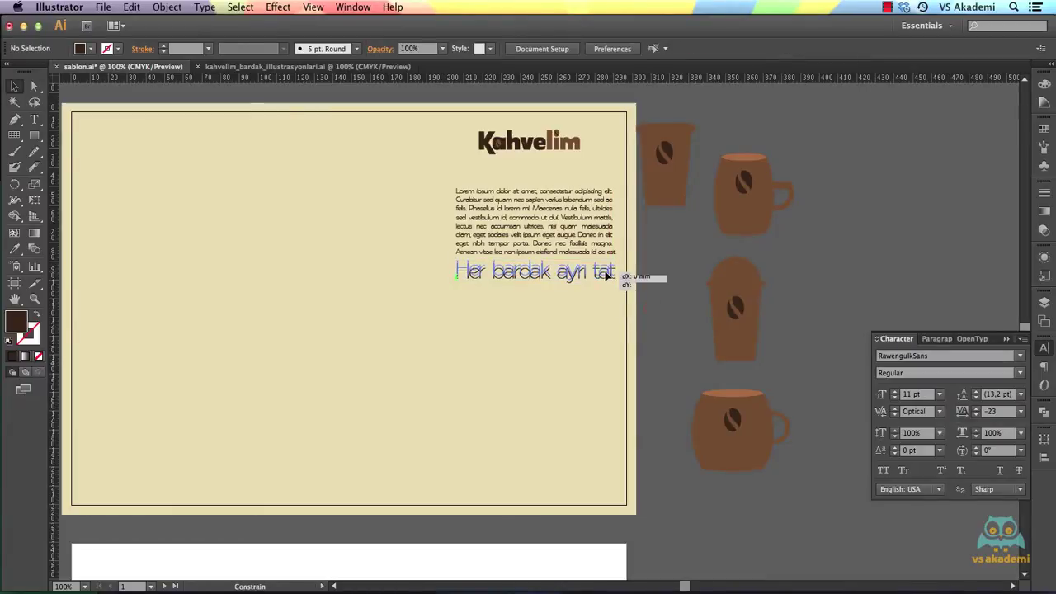
{"action": "key", "text": "super+s"}
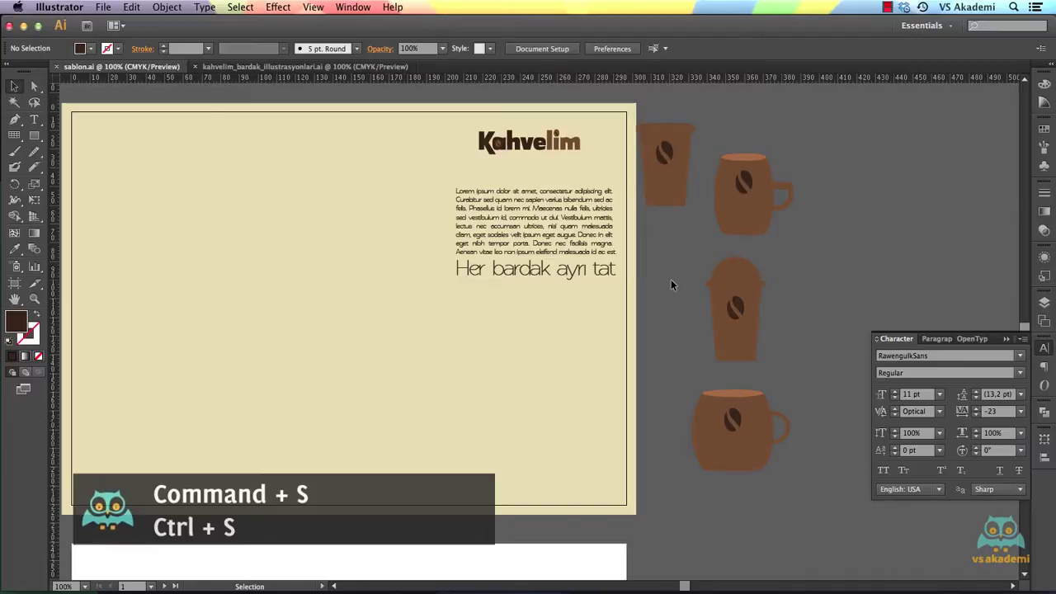
Show the guides again
{"action": "key", "text": "w"}
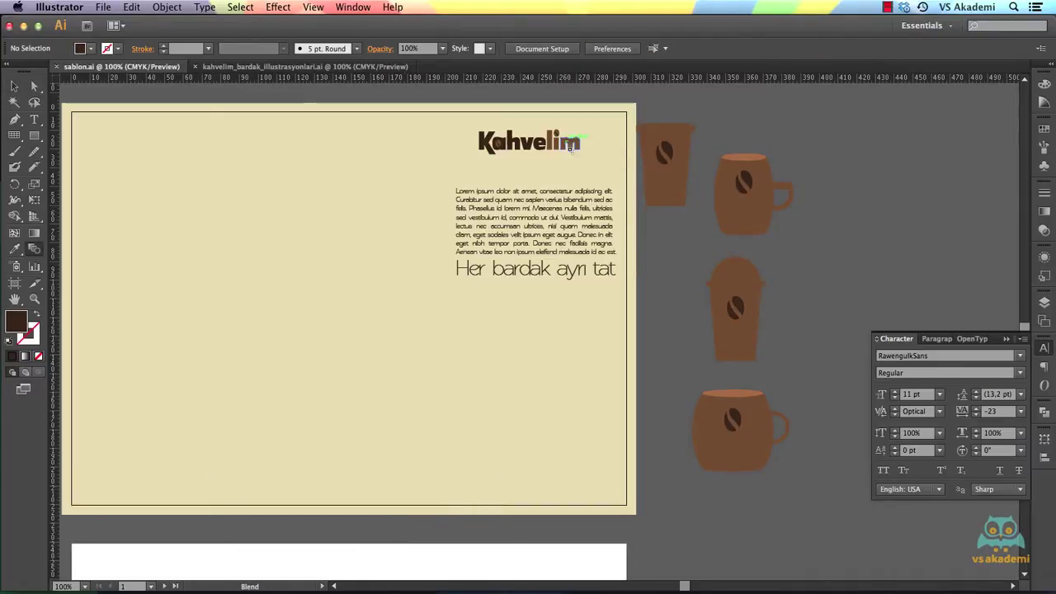
{"action": "left_click", "coordinate": [13, 87]}
{"action": "right_click", "coordinate": [687, 237]}
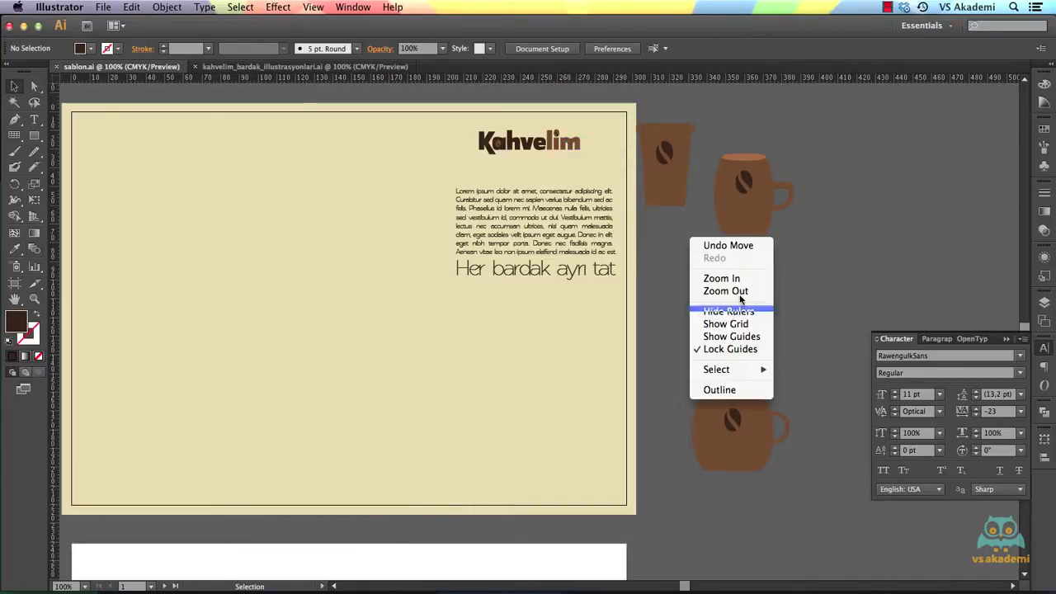
{"action": "left_click", "coordinate": [731, 337]}
Enlarge the Kahvelim logo to about 69 × 17 mm and center it above the Lorem ipsum paragraph
{"action": "left_click_drag", "start_coordinate": [566, 154], "coordinate": [598, 172]}
{"action": "left_click", "coordinate": [667, 236]}
{"action": "left_click", "coordinate": [588, 158]}
{"action": "key", "text": "Left"}
{"action": "key", "text": "Down"}
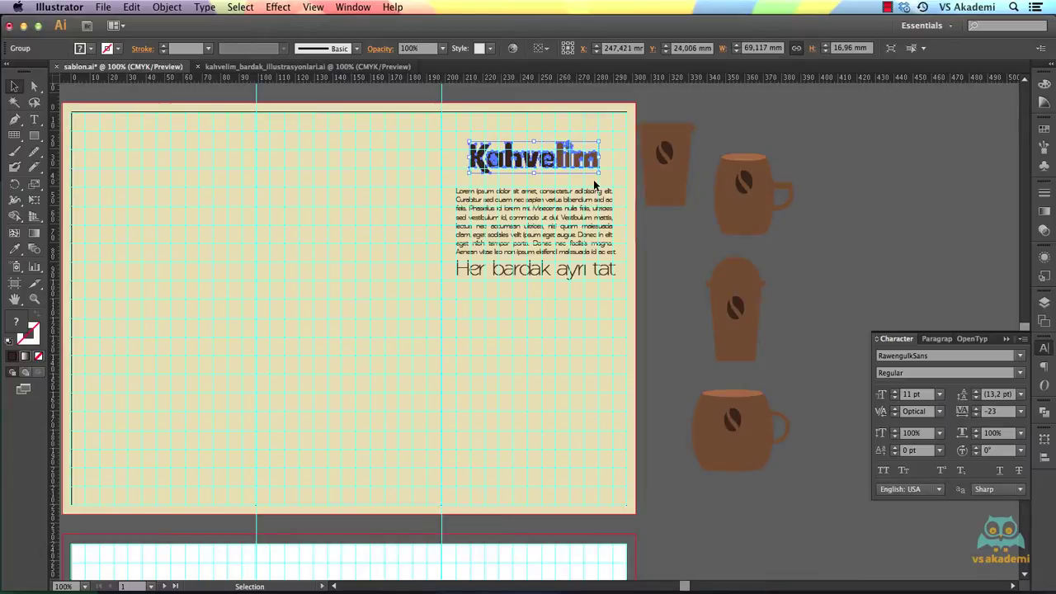
{"action": "left_click", "coordinate": [687, 244]}
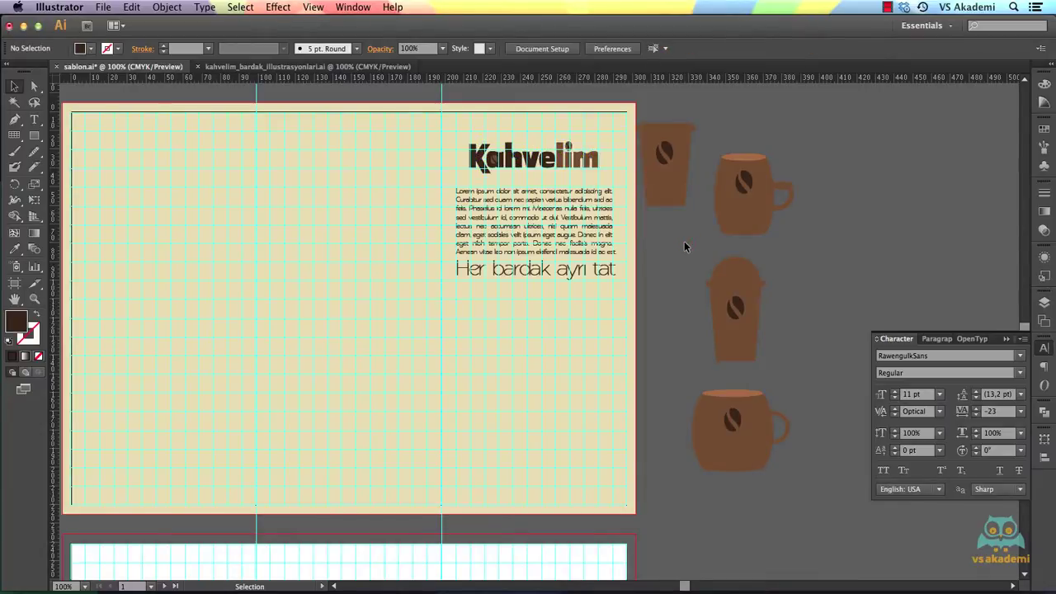
Add a period to the end of the slogan and scale it to 32,62 pt to match the paragraph's width
{"action": "double_click", "coordinate": [614, 272]}
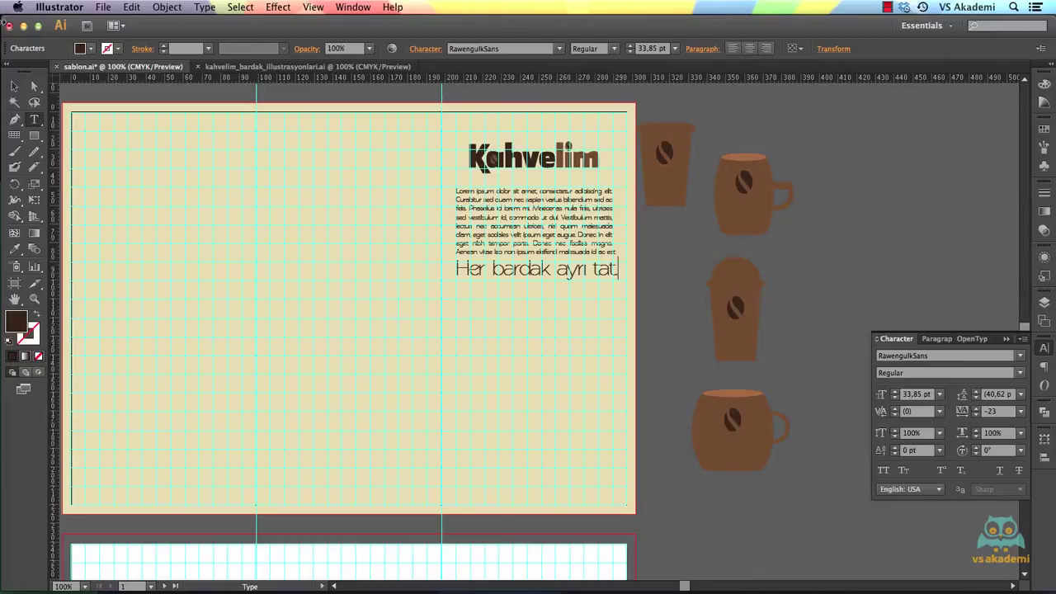
{"action": "left_click", "coordinate": [13, 82]}
{"action": "mouse_move", "coordinate": [617, 284]}
{"action": "left_mouse_down"}
{"action": "mouse_move", "coordinate": [627, 284]}
{"action": "mouse_move", "coordinate": [613, 279]}
{"action": "left_mouse_up"}
{"action": "left_click", "coordinate": [657, 297]}
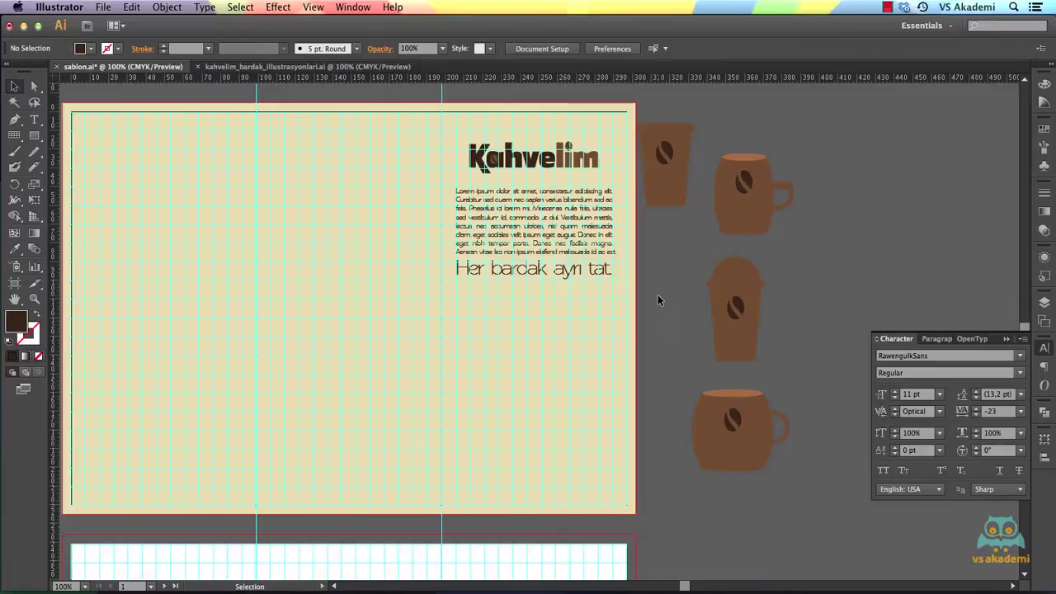
Nudge the slogan slightly down from the paragraph and deselect it
{"action": "left_click", "coordinate": [550, 272]}
{"action": "key", "text": "Down"}
{"action": "key", "text": "Down"}
{"action": "key", "text": "Down"}
{"action": "key", "text": "Down"}
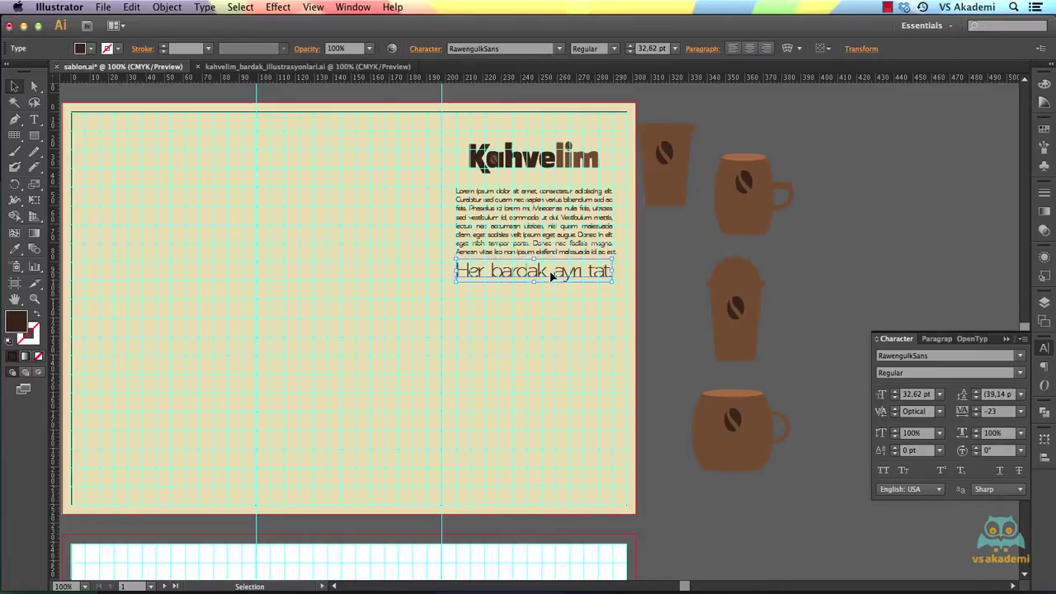
{"action": "left_click", "coordinate": [665, 251]}
Set the Lorem ipsum paragraph's leading to 14 pt and lengthen its text frame, moving the slogan down out of the way
{"action": "left_click", "coordinate": [590, 239]}
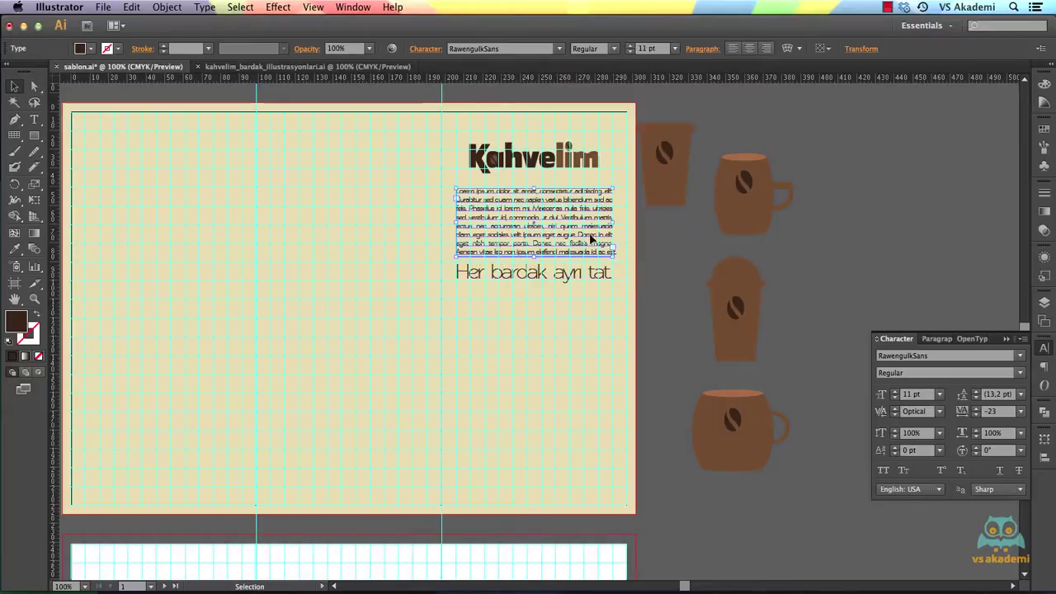
{"action": "left_click", "coordinate": [977, 395]}
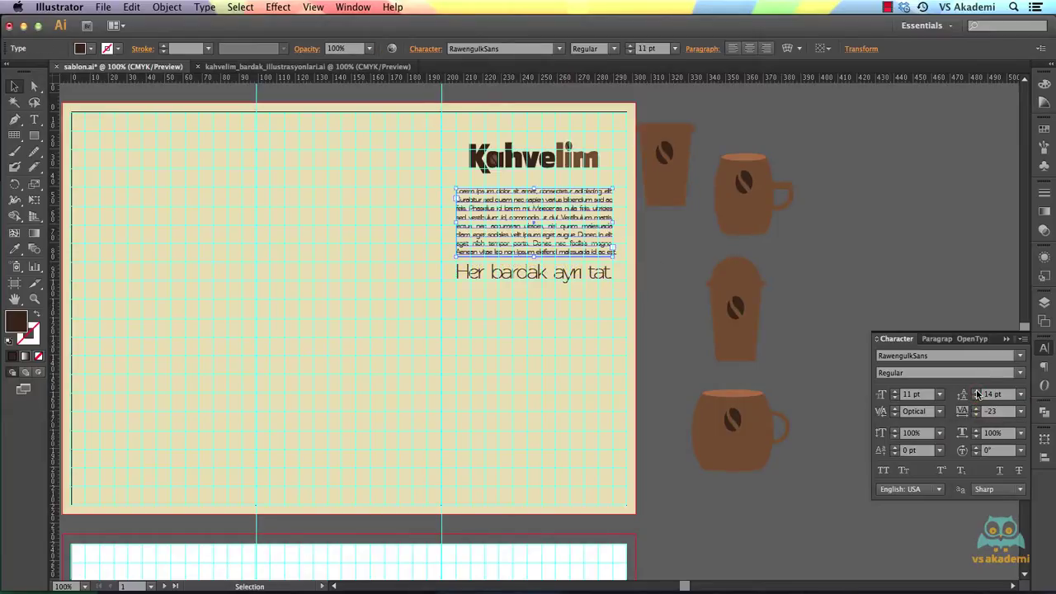
{"action": "left_click", "coordinate": [977, 394]}
{"action": "left_click_drag", "start_coordinate": [558, 273], "coordinate": [558, 331]}
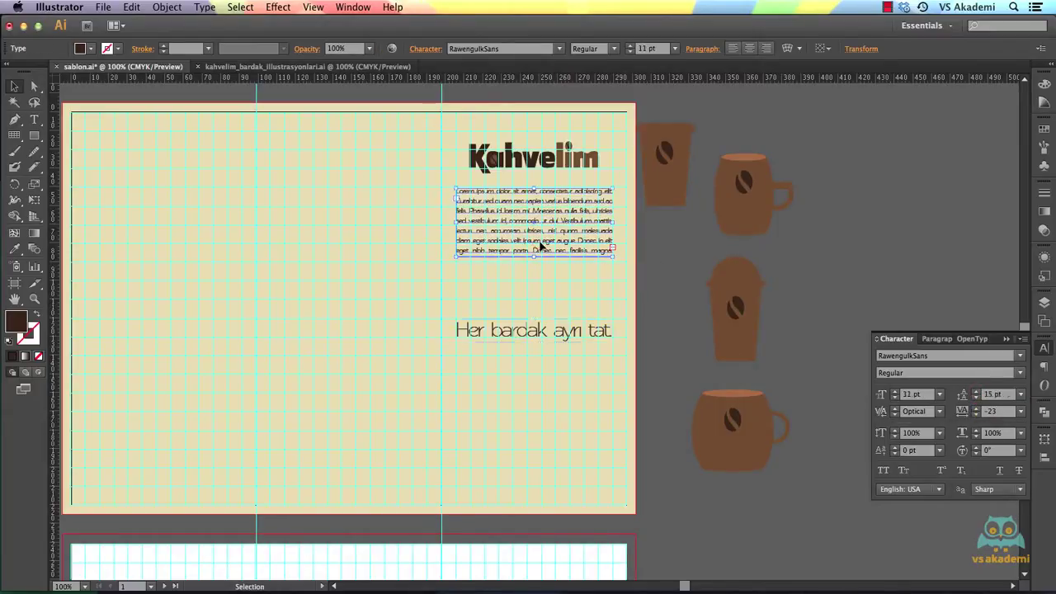
{"action": "left_click_drag", "start_coordinate": [537, 256], "coordinate": [536, 266]}
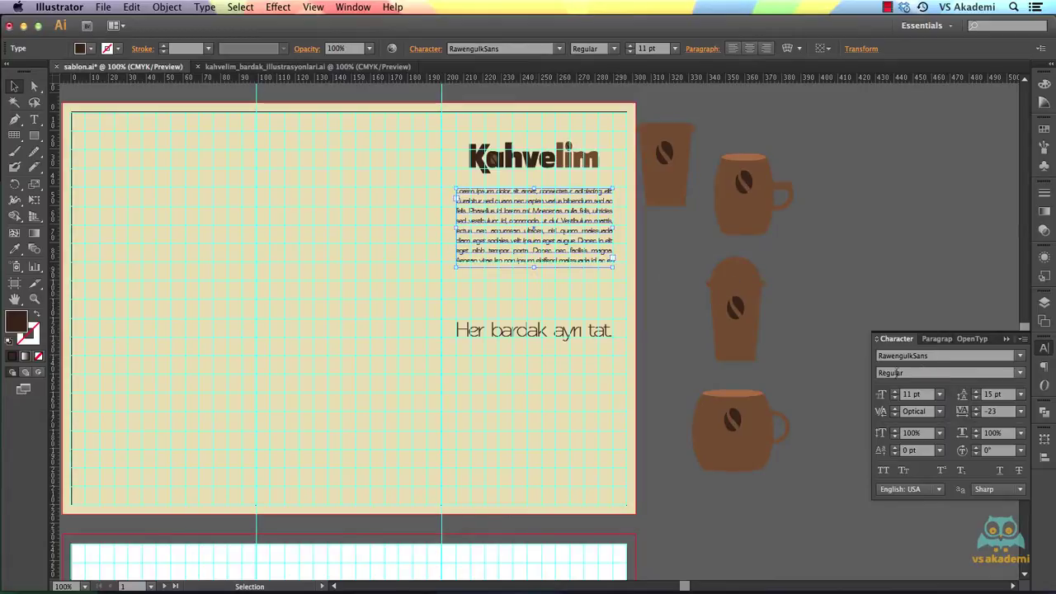
{"action": "left_click", "coordinate": [977, 400]}
Move the slogan back directly under the paragraph and save the document
{"action": "left_click_drag", "start_coordinate": [609, 330], "coordinate": [581, 271]}
{"action": "left_click", "coordinate": [671, 276]}
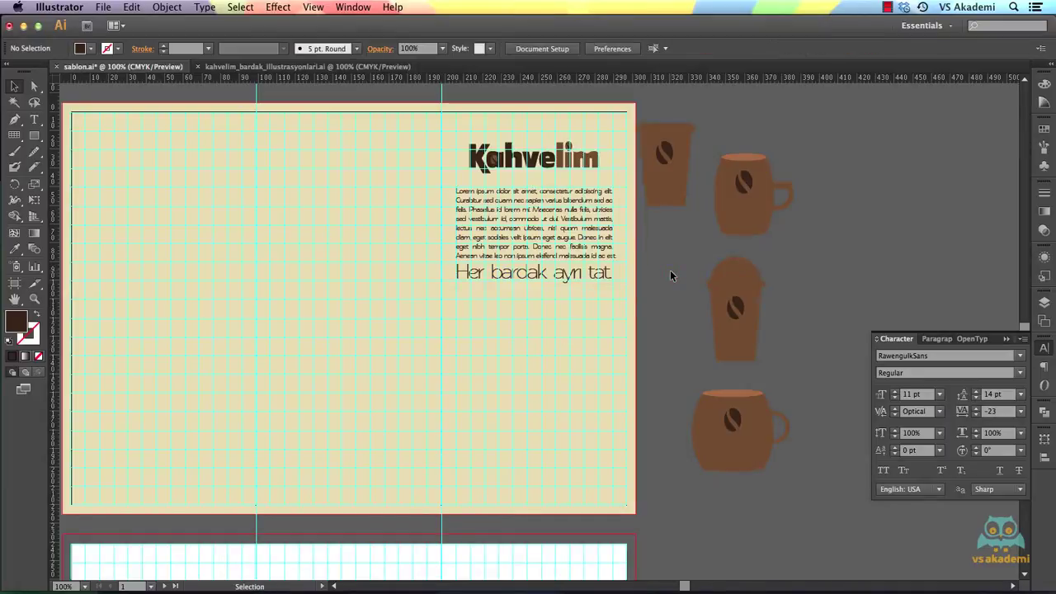
{"action": "key", "text": "super+s"}
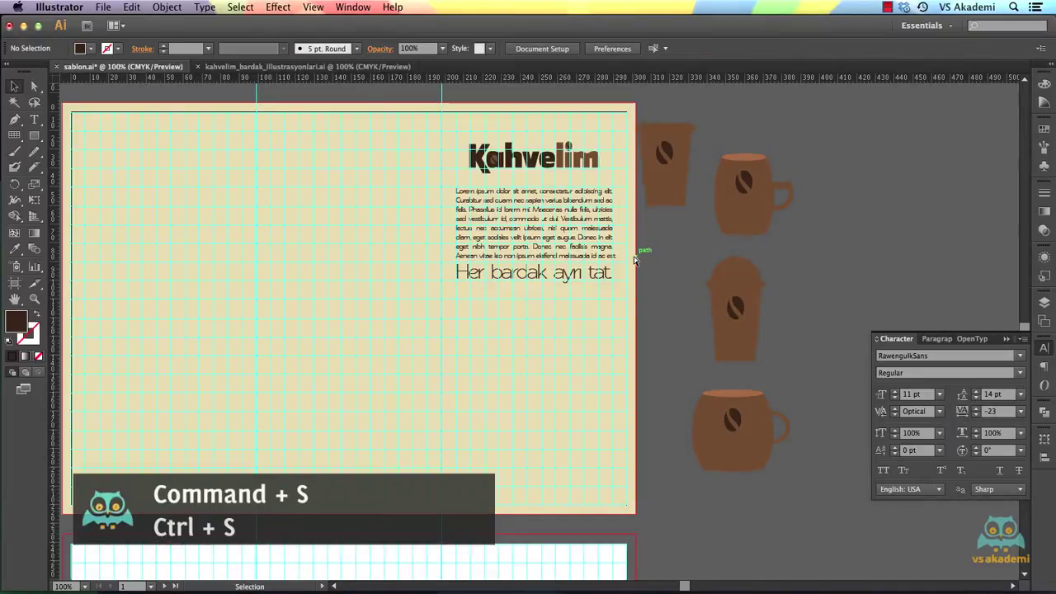
Scale all four cup illustrations beside the artboard down together to less than half their size
{"action": "left_click_drag", "start_coordinate": [824, 111], "coordinate": [653, 482]}
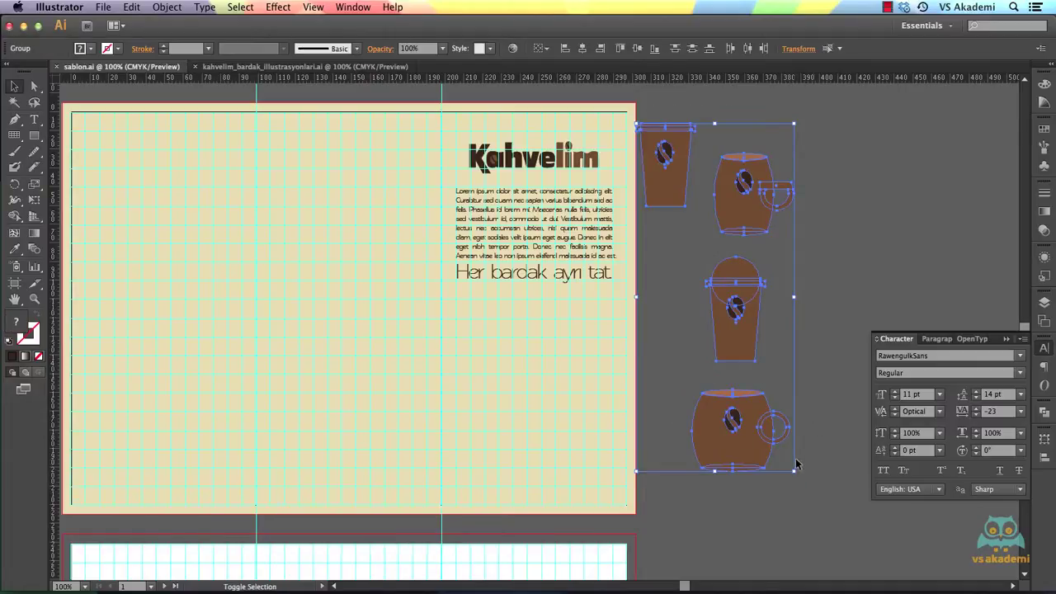
{"action": "left_click_drag", "start_coordinate": [793, 472], "coordinate": [700, 259]}
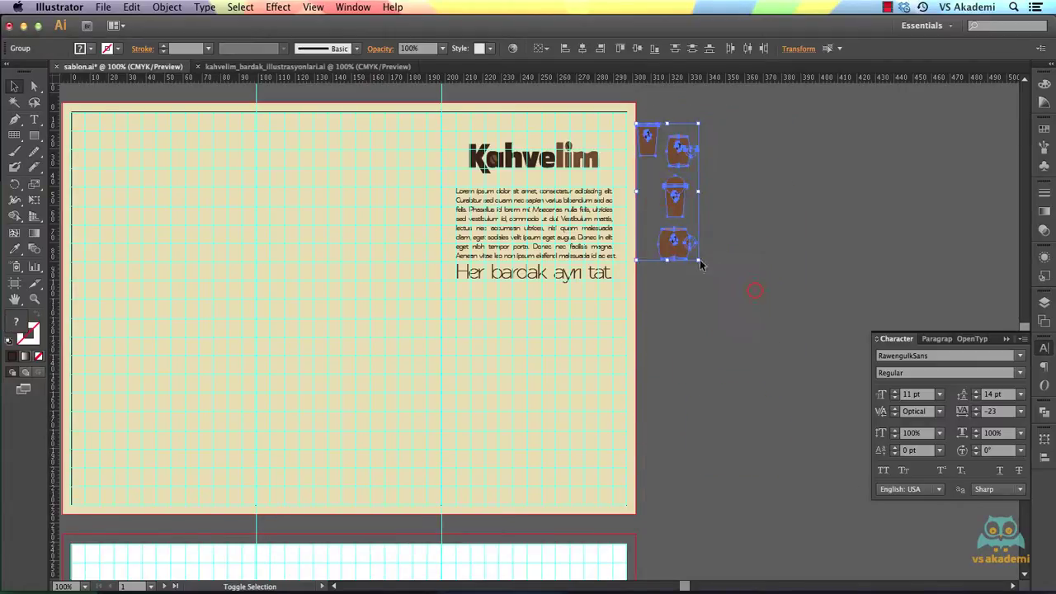
{"action": "scroll", "coordinate": [743, 263], "scroll_direction": "left", "scroll_amount": 2}
{"action": "left_click", "coordinate": [802, 265]}
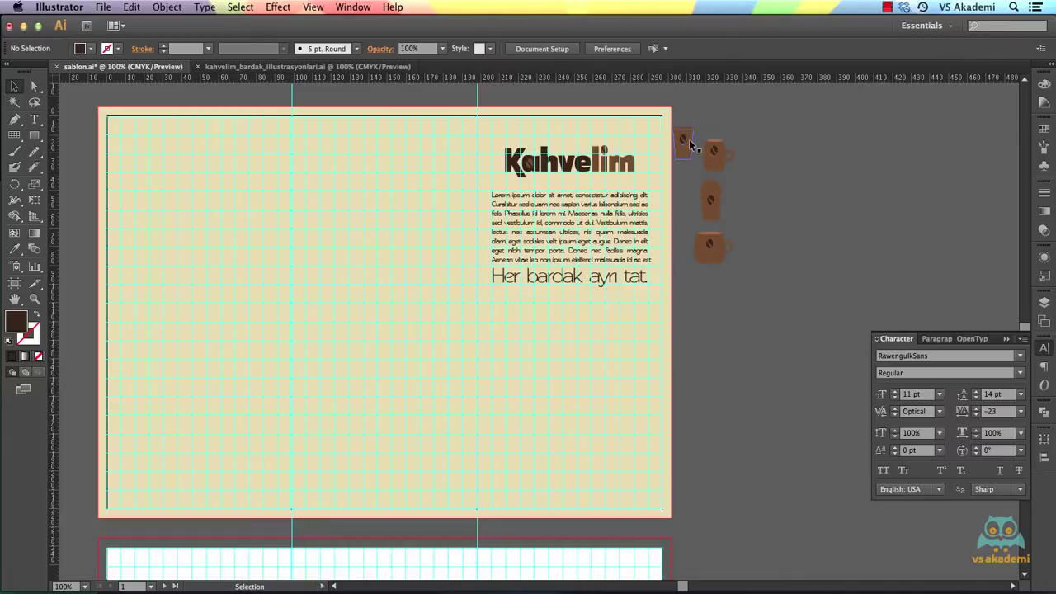
Place a flat-lidded takeaway cup of about 40 × 57 mm below the slogan and a round mug copy of about 20 × 17 mm beside it
{"action": "left_click_drag", "start_coordinate": [690, 146], "coordinate": [547, 405]}
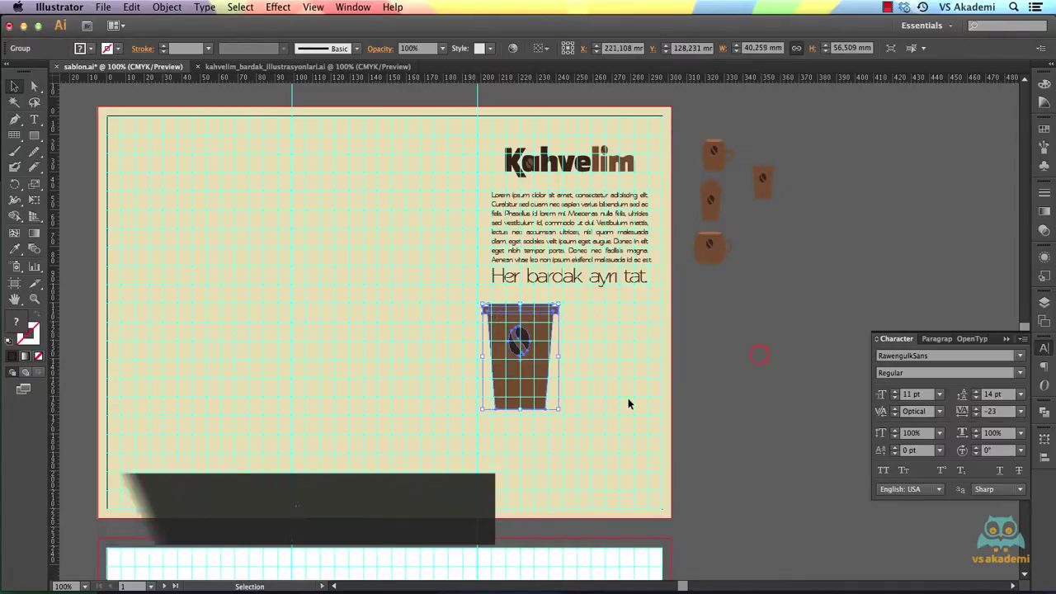
{"action": "left_click", "coordinate": [737, 247]}
{"action": "left_click_drag", "start_coordinate": [736, 244], "coordinate": [607, 336]}
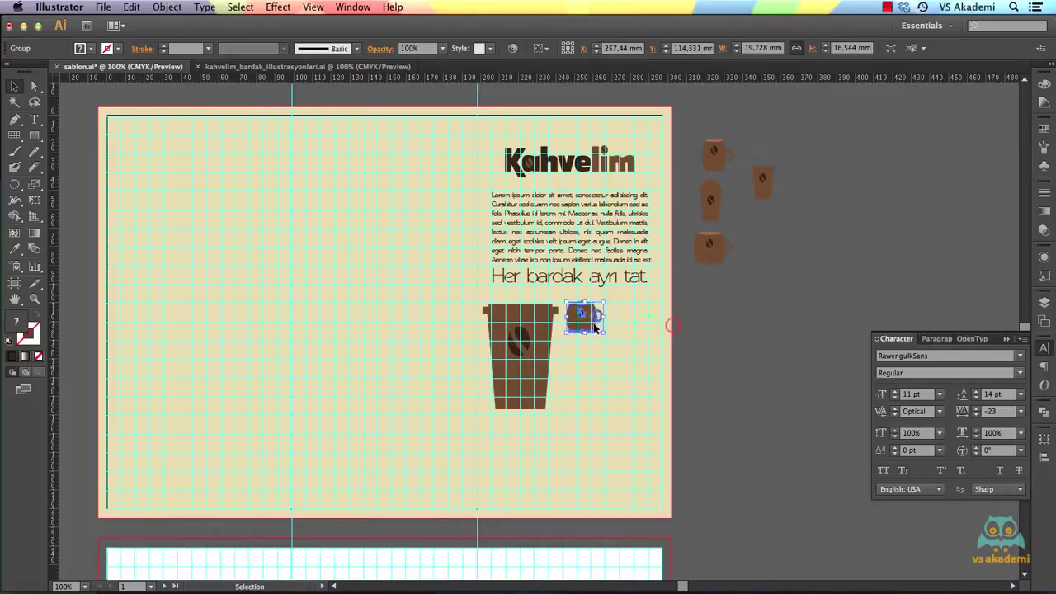
{"action": "left_click", "coordinate": [694, 264]}
Place a large dome-lidded cup copy in the front panel's lower corner and a square-handled mug copy in the middle panel
{"action": "left_click_drag", "start_coordinate": [714, 207], "coordinate": [679, 509]}
{"action": "left_click_drag", "start_coordinate": [644, 443], "coordinate": [636, 430]}
{"action": "left_click", "coordinate": [738, 198]}
{"action": "left_click_drag", "start_coordinate": [725, 159], "coordinate": [440, 345]}
{"action": "left_click", "coordinate": [798, 312]}
Place a dome-lidded cup copy above the middle panel's mug and a tiny one between the two large takeaway cups
{"action": "left_click_drag", "start_coordinate": [720, 206], "coordinate": [431, 216]}
{"action": "left_click_drag", "start_coordinate": [467, 291], "coordinate": [569, 398]}
{"action": "left_click", "coordinate": [738, 169]}
{"action": "left_click_drag", "start_coordinate": [717, 176], "coordinate": [371, 242]}
{"action": "key", "text": "super+z"}
Slightly enlarge the dome-lidded cup in the middle panel and deselect it
{"action": "left_click", "coordinate": [460, 247]}
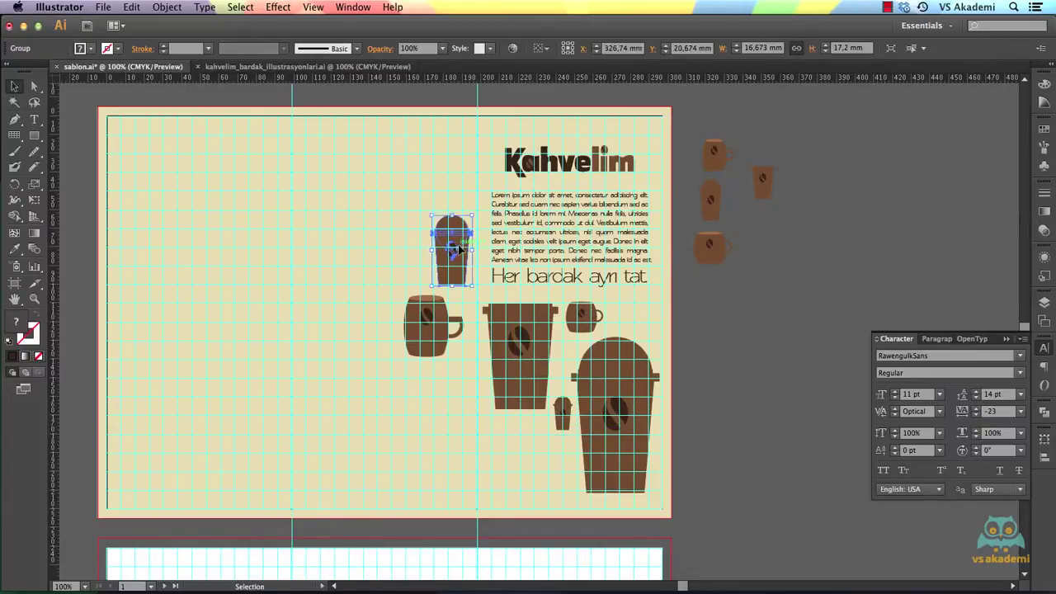
{"action": "left_click_drag", "start_coordinate": [431, 216], "coordinate": [427, 205]}
{"action": "left_click", "coordinate": [776, 252]}
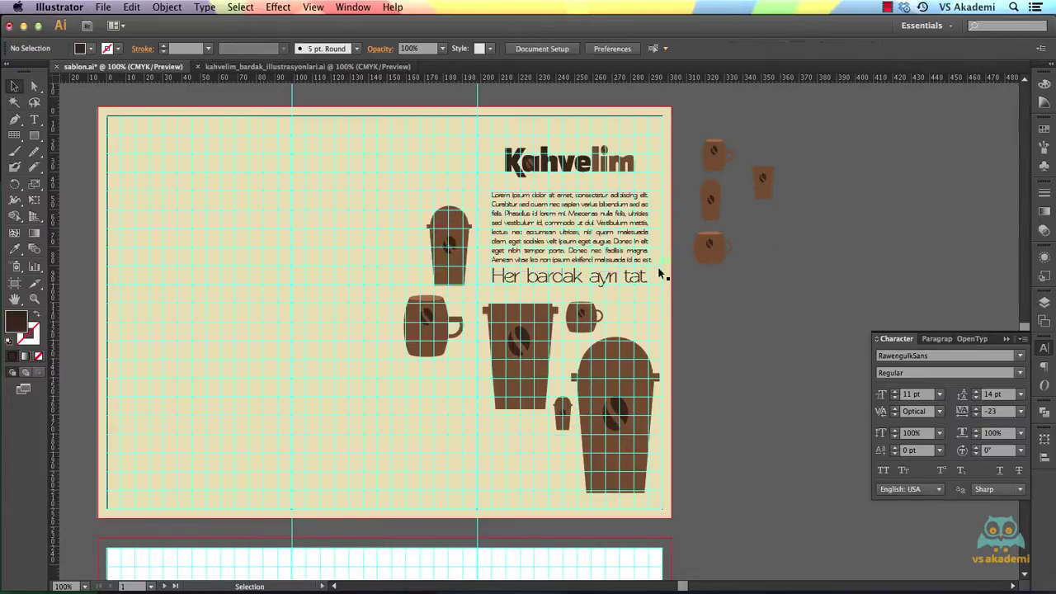
Enlarge the square-handled mug in the middle panel to about twice its size and move it up beside the dome-lidded cup
{"action": "left_click", "coordinate": [415, 326]}
{"action": "left_click_drag", "start_coordinate": [403, 358], "coordinate": [349, 413]}
{"action": "left_click_drag", "start_coordinate": [399, 382], "coordinate": [396, 329]}
{"action": "left_click", "coordinate": [706, 305]}
Fill the gaps around the front panel's cups with two small mug copies, one below the flat-lidded cup and one beside the round mug
{"action": "left_click_drag", "start_coordinate": [719, 162], "coordinate": [569, 410]}
{"action": "left_click", "coordinate": [710, 330]}
{"action": "left_click", "coordinate": [724, 411]}
{"action": "left_click", "coordinate": [758, 347]}
{"action": "left_click_drag", "start_coordinate": [617, 320], "coordinate": [619, 326]}
{"action": "left_click", "coordinate": [750, 324]}
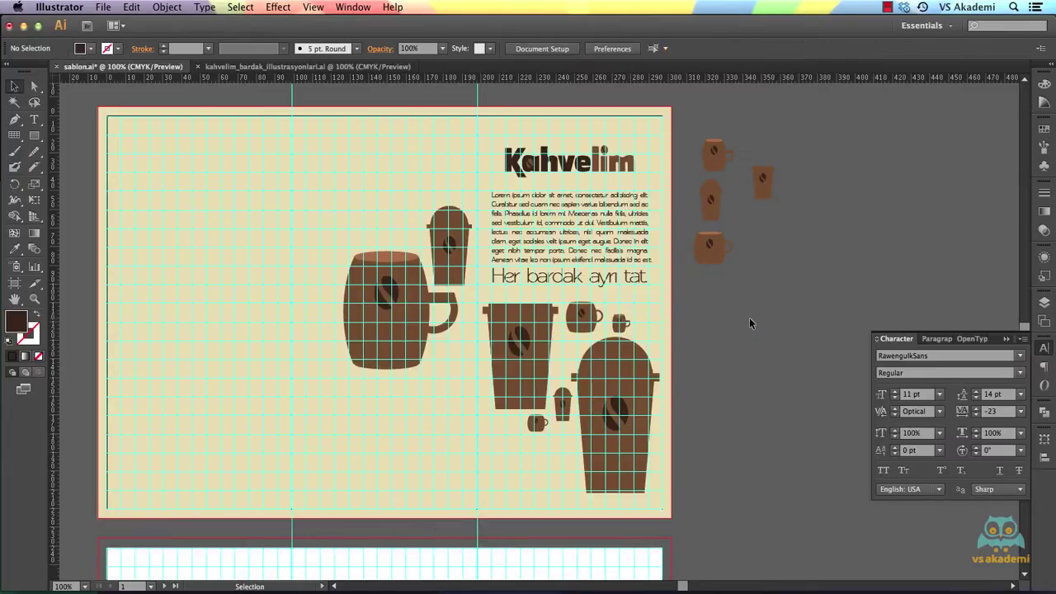
Copy the Lorem ipsum paragraph to the bottom of the middle panel and delete its text after "Phasellus id lorem mi."
{"action": "scroll", "coordinate": [453, 252], "scroll_direction": "left", "scroll_amount": 2}
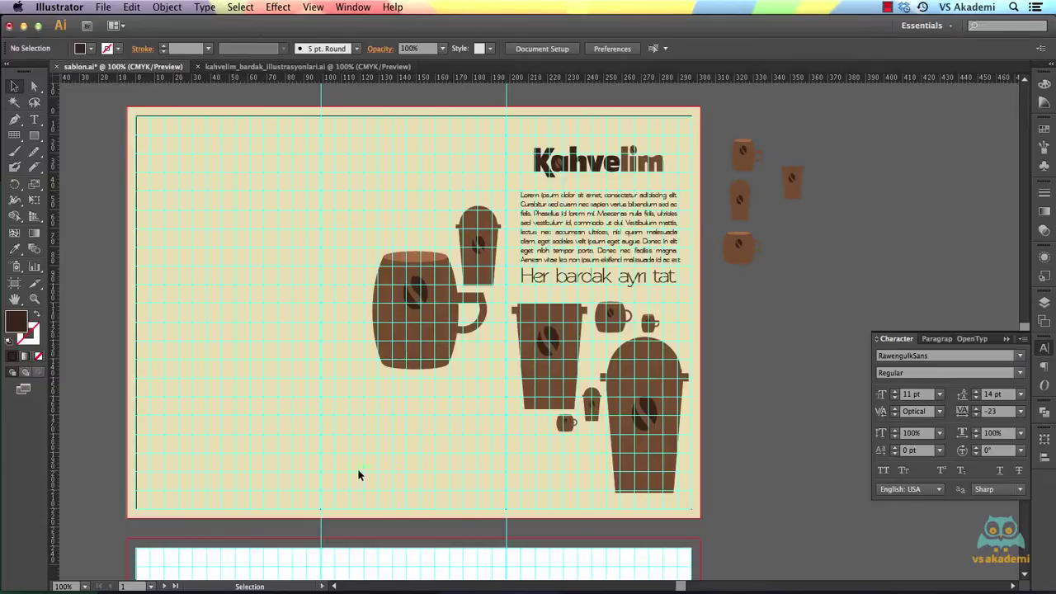
{"action": "left_click_drag", "start_coordinate": [799, 334], "coordinate": [792, 315]}
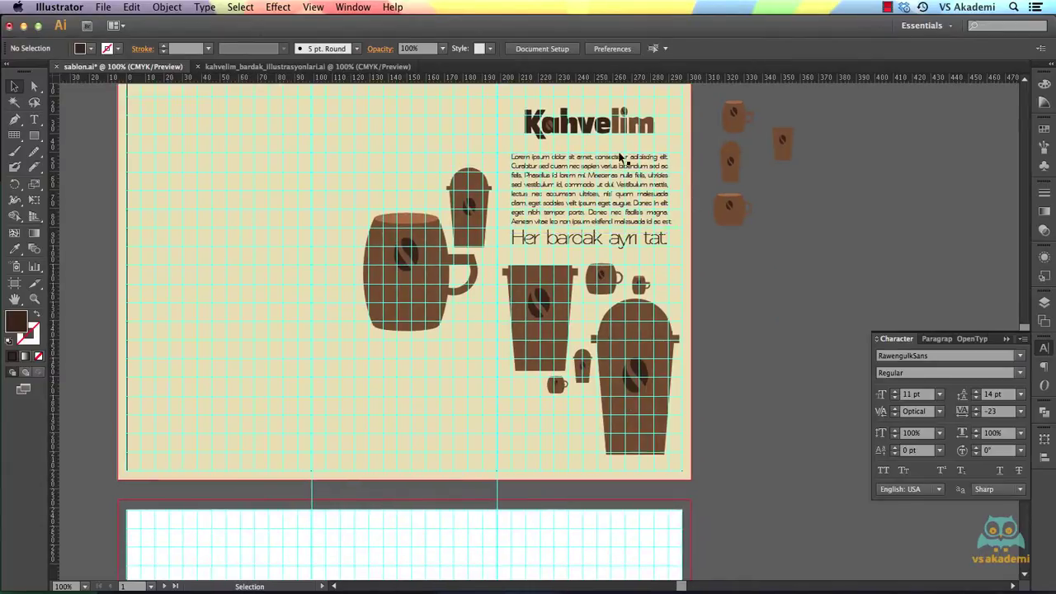
{"action": "left_click_drag", "start_coordinate": [619, 158], "coordinate": [570, 511]}
{"action": "double_click", "coordinate": [428, 428]}
{"action": "key", "text": "BackSpace"}
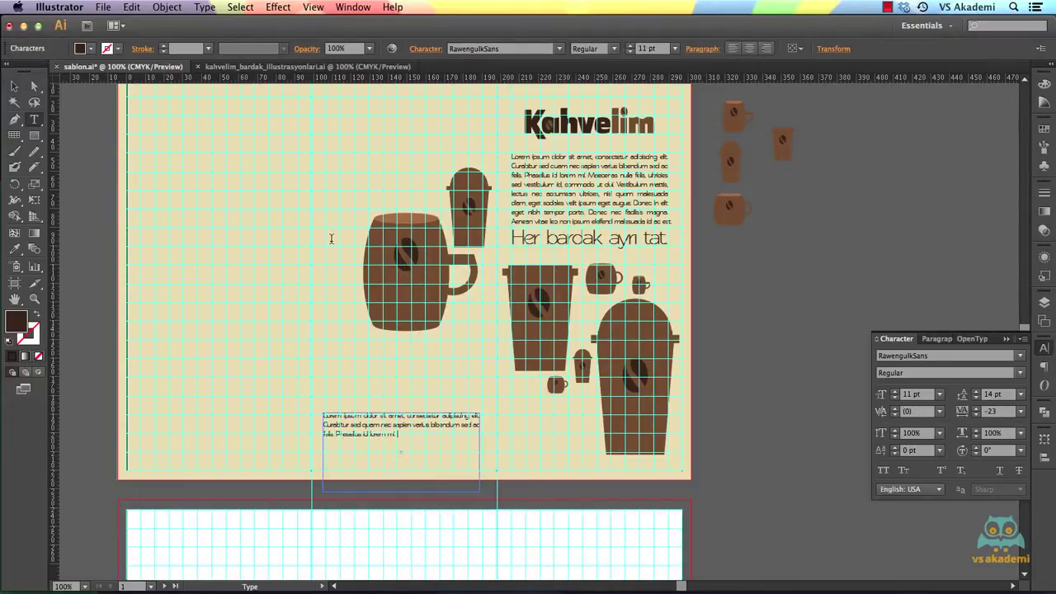
Position the copied text frame within the middle panel's lower edge, shorten it to fit, and center its text
{"action": "left_click", "coordinate": [13, 87]}
{"action": "left_click_drag", "start_coordinate": [386, 427], "coordinate": [392, 466]}
{"action": "left_click_drag", "start_coordinate": [404, 510], "coordinate": [406, 471]}
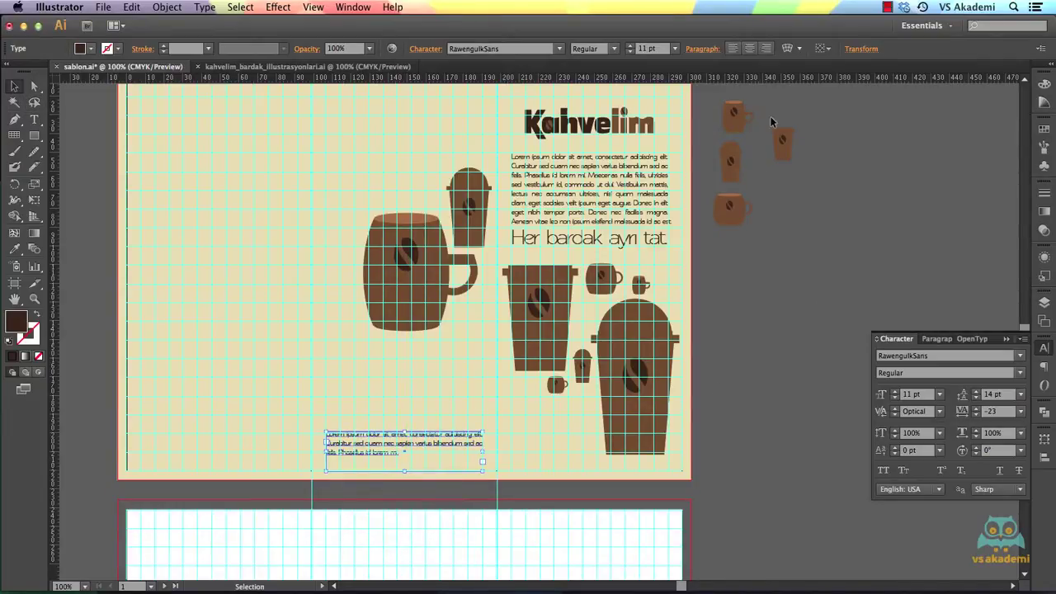
{"action": "left_click", "coordinate": [752, 48]}
Delete the centered text's last line, "ac felis. Phasellus id lorem mi."
{"action": "double_click", "coordinate": [425, 444]}
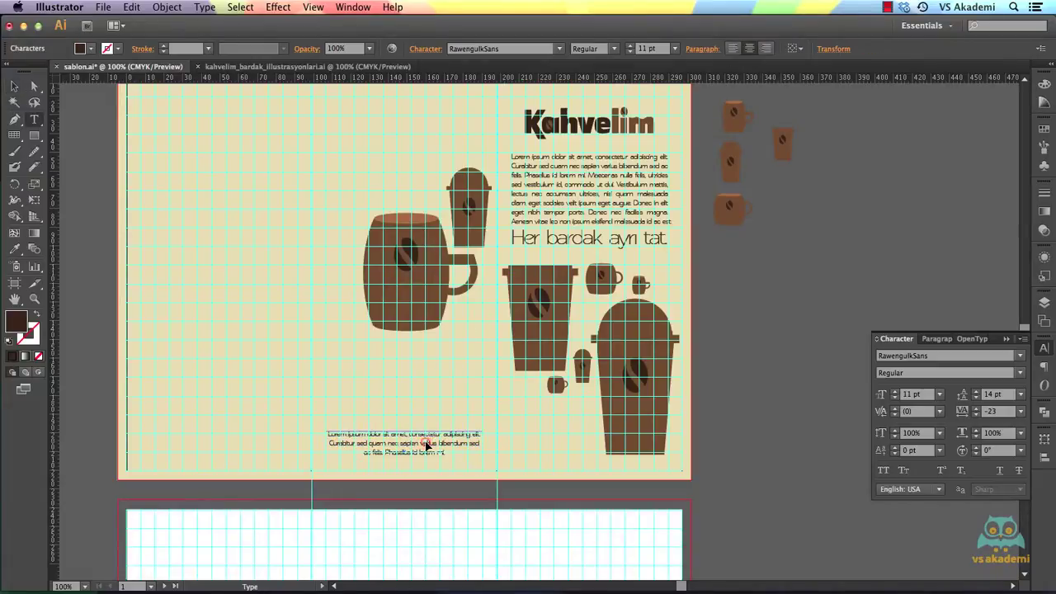
{"action": "left_click_drag", "start_coordinate": [452, 452], "coordinate": [319, 457]}
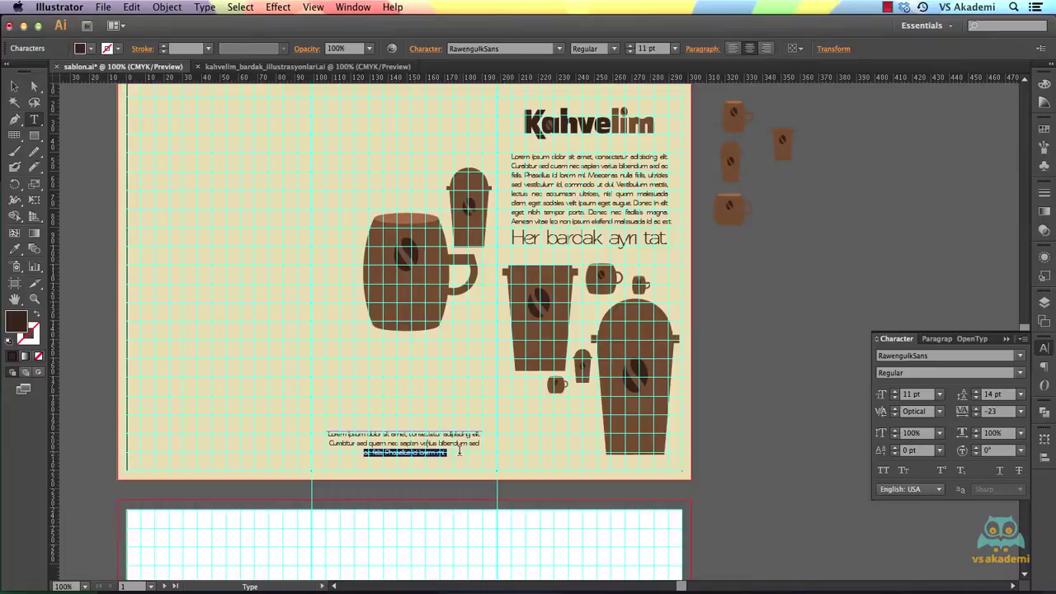
{"action": "key", "text": "BackSpace"}
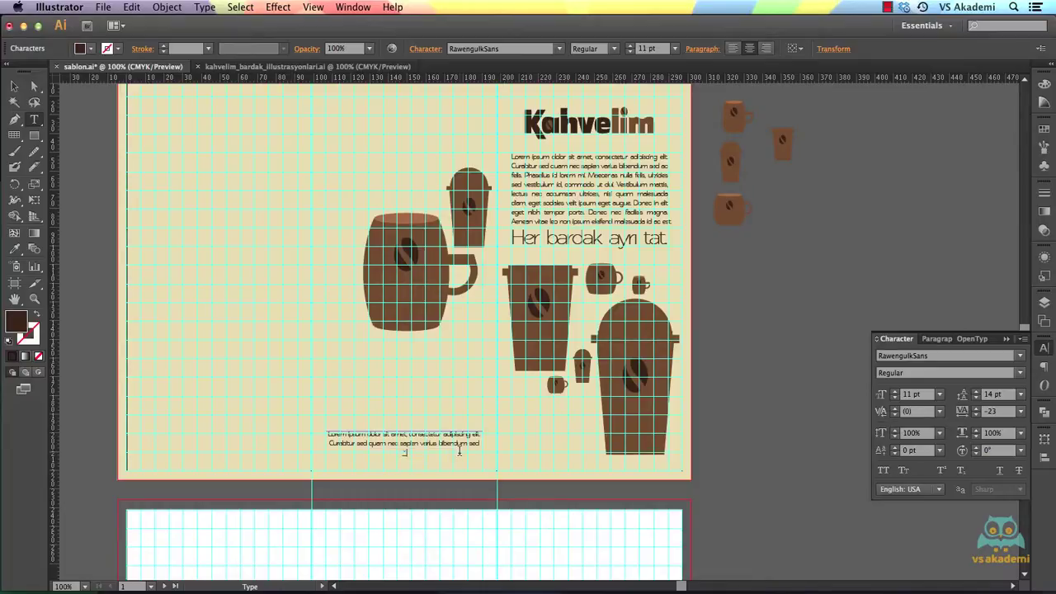
Add a third line to the centered text holding an all-zero placeholder phone number, starting with a plus sign and country code
{"action": "type", "text": "f"}
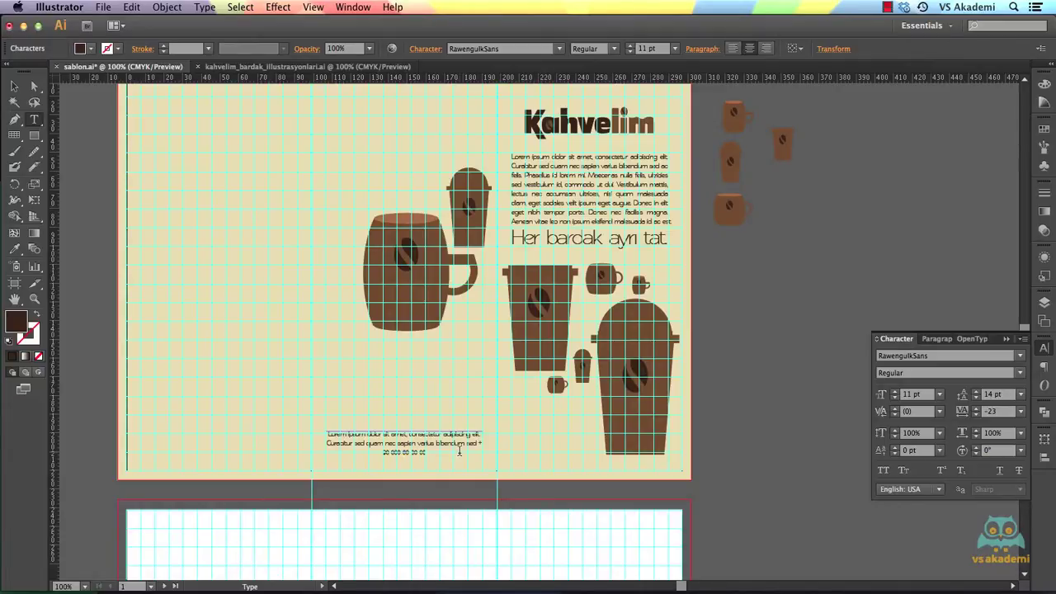
{"action": "left_click", "coordinate": [35, 299]}
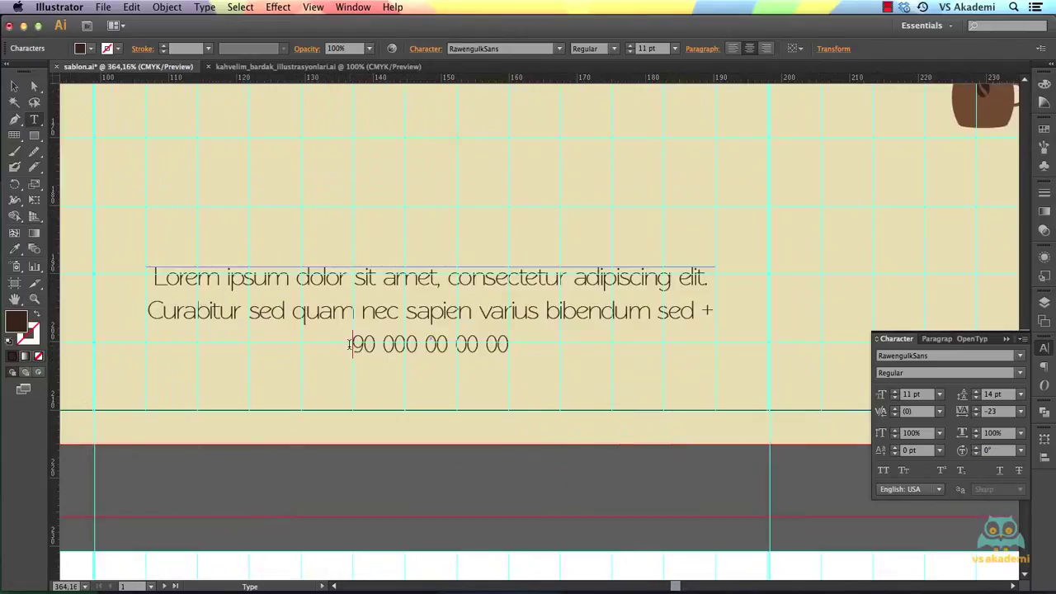
{"action": "type", "text": "+"}
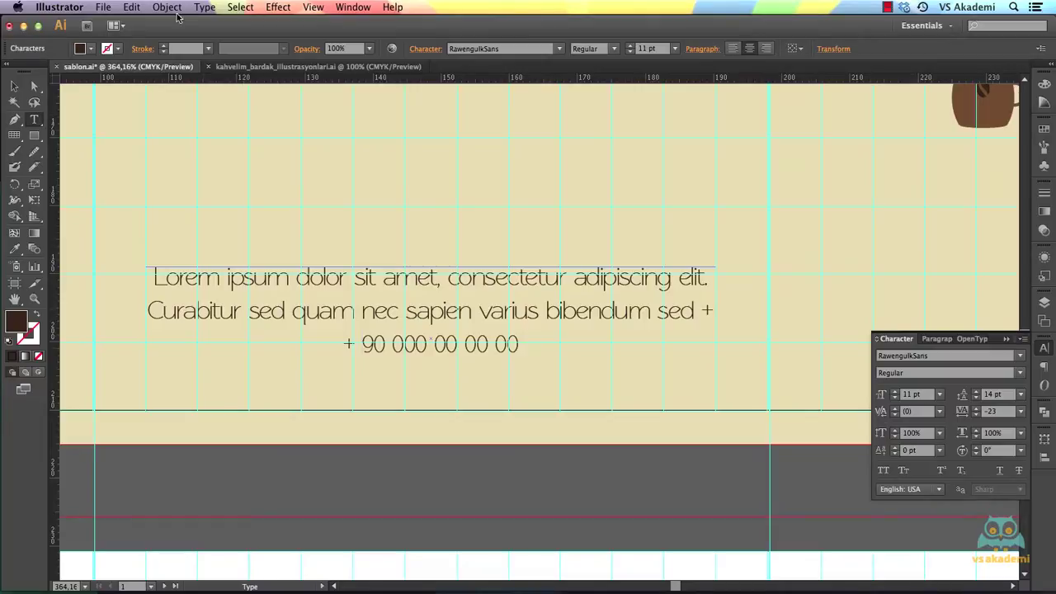
Insert a RawengulkSans bullet glyph after the placeholder phone number
{"action": "left_click", "coordinate": [204, 6]}
{"action": "left_click", "coordinate": [228, 72]}
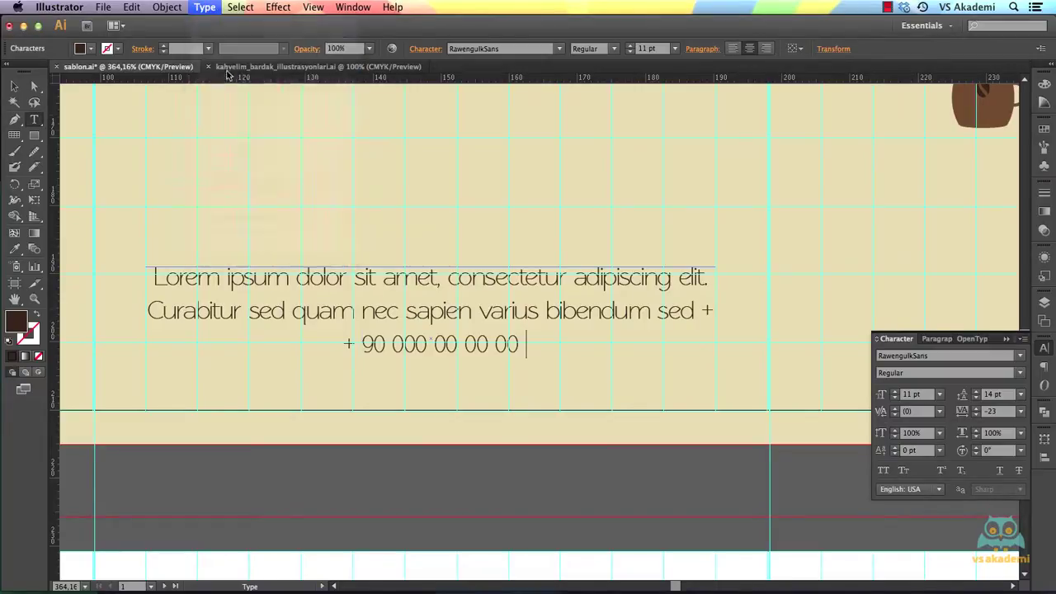
{"action": "left_click_drag", "start_coordinate": [314, 214], "coordinate": [312, 474]}
{"action": "scroll", "coordinate": [255, 383], "scroll_direction": "down", "scroll_amount": 10}
{"action": "scroll", "coordinate": [255, 387], "scroll_direction": "up", "scroll_amount": 9}
{"action": "left_click", "coordinate": [167, 243]}
{"action": "double_click", "coordinate": [167, 243]}
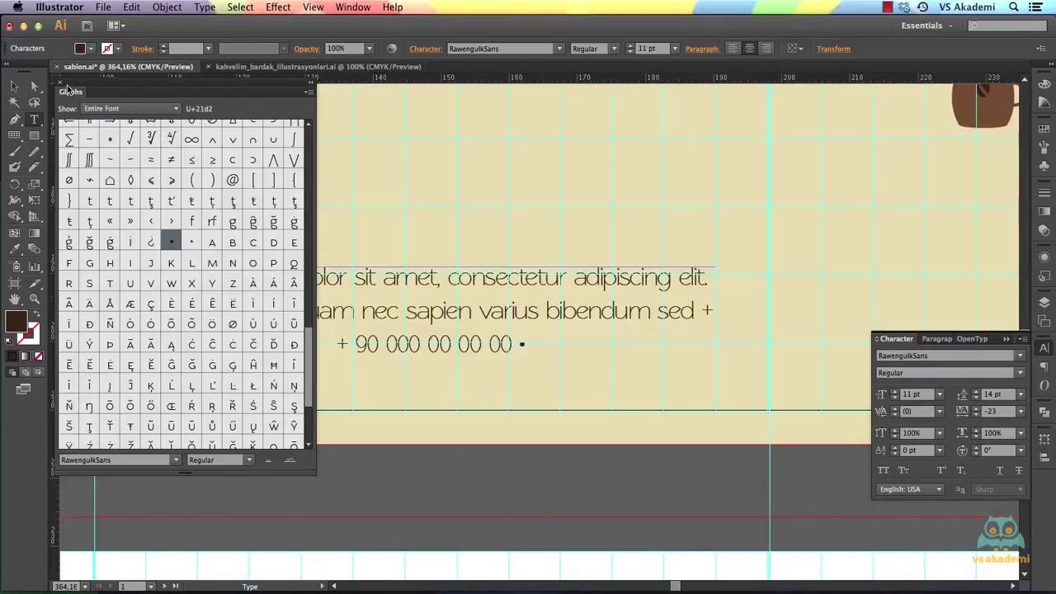
{"action": "left_click", "coordinate": [64, 85]}
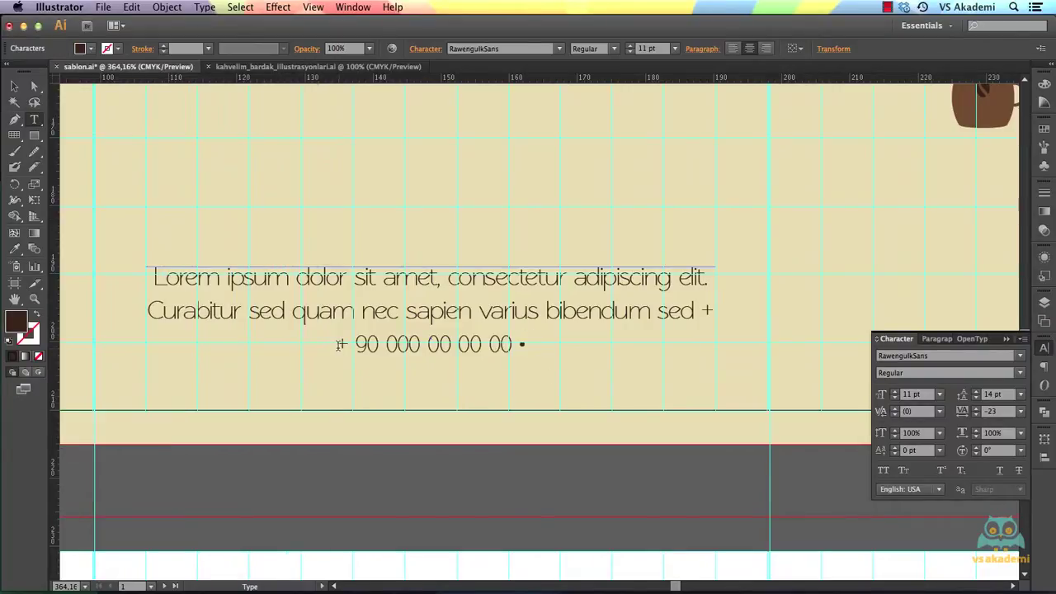
Label the phone number "Tel:" and add "Faks:" after the bullet, followed by a copy of the same placeholder number
{"action": "left_click", "coordinate": [344, 344]}
{"action": "type", "text": "T"}
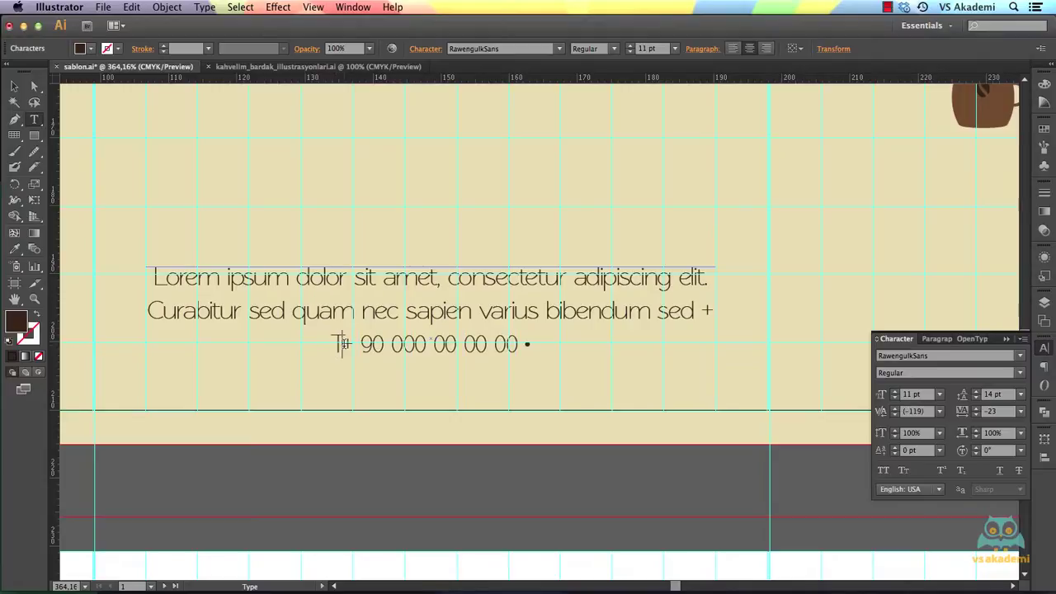
{"action": "type", "text": "el "}
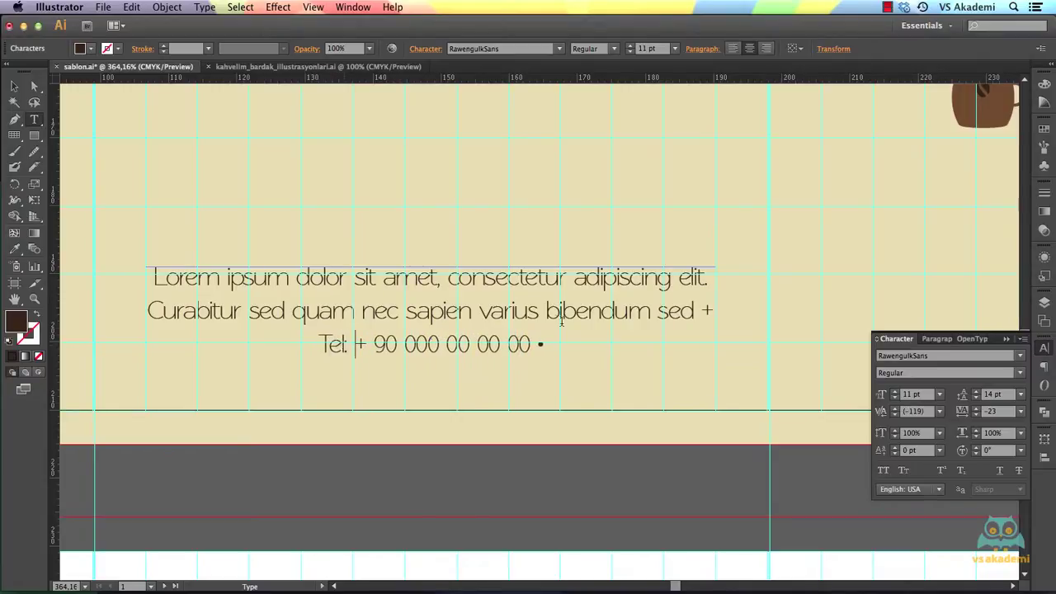
{"action": "type", "text": "Faks:"}
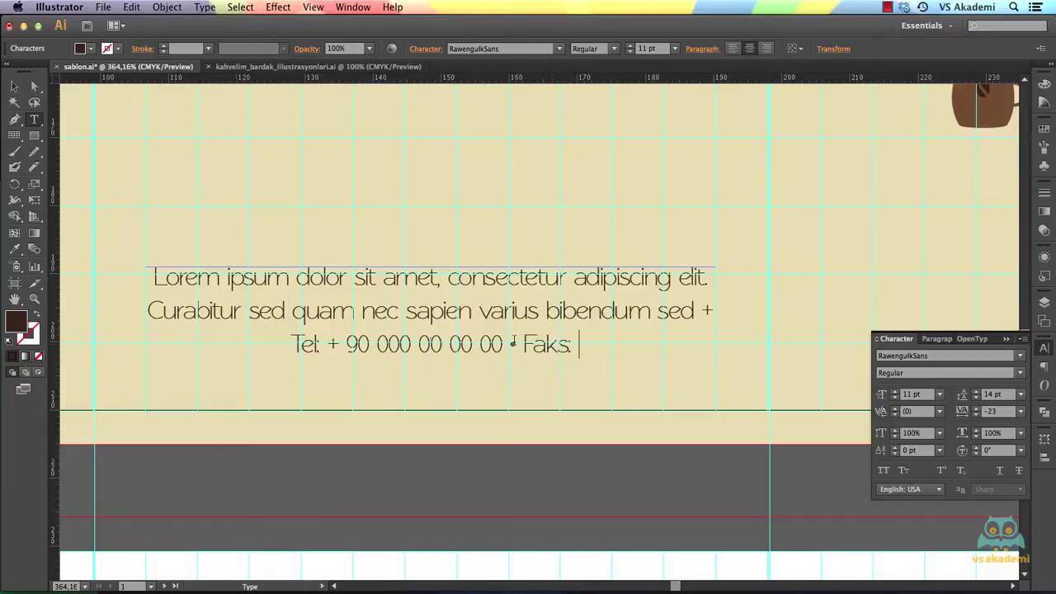
{"action": "left_click_drag", "start_coordinate": [505, 344], "coordinate": [336, 351]}
{"action": "left_click", "coordinate": [613, 352]}
{"action": "key", "text": "cmd+v"}
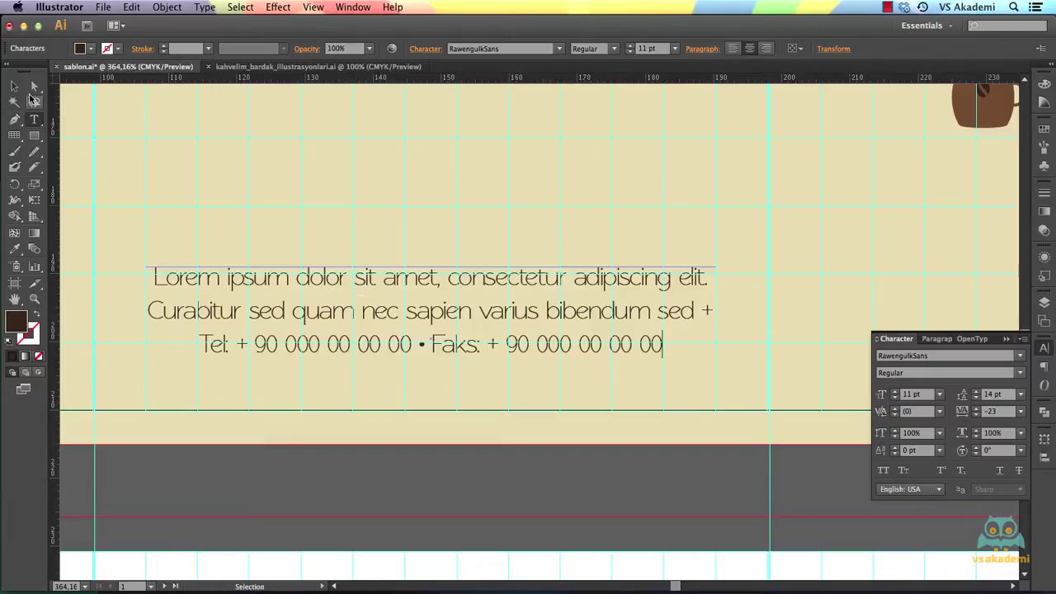
{"action": "left_click", "coordinate": [725, 311]}
{"action": "key", "text": "BackSpace"}
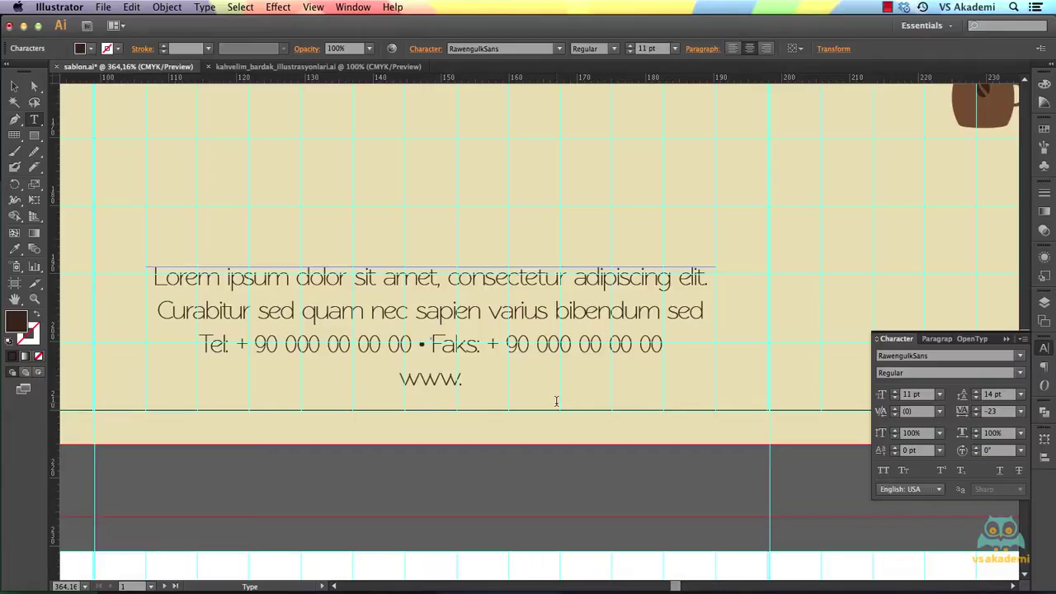
{"action": "type", "text": "elim.com"}
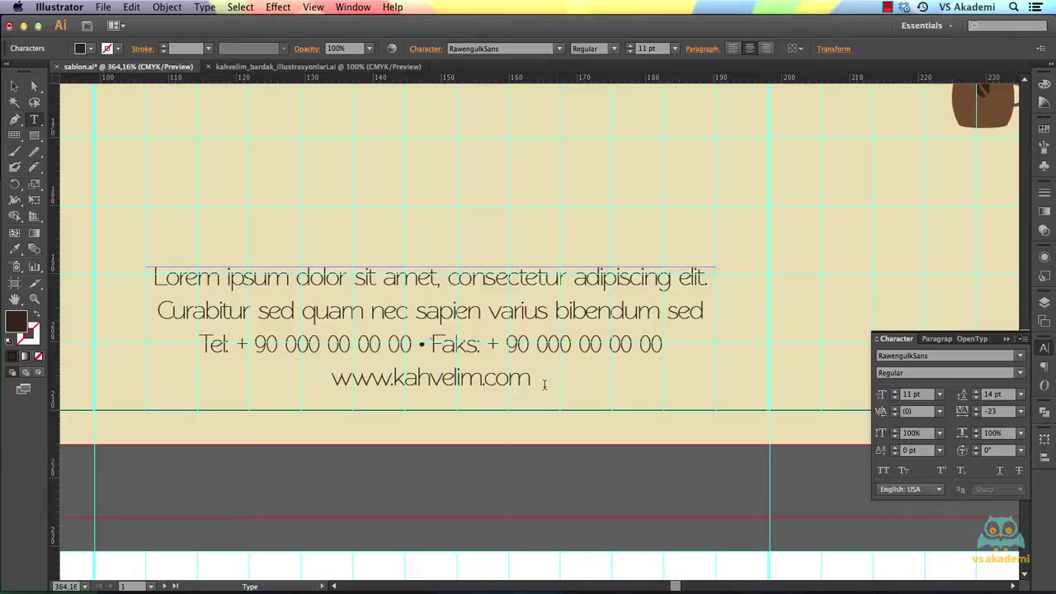
{"action": "key", "text": "Escape"}
Set the contact text's leading to 11 pt and save the document
{"action": "left_click", "coordinate": [977, 398]}
{"action": "left_click", "coordinate": [977, 399]}
{"action": "left_click", "coordinate": [735, 465]}
{"action": "key", "text": "super+0"}
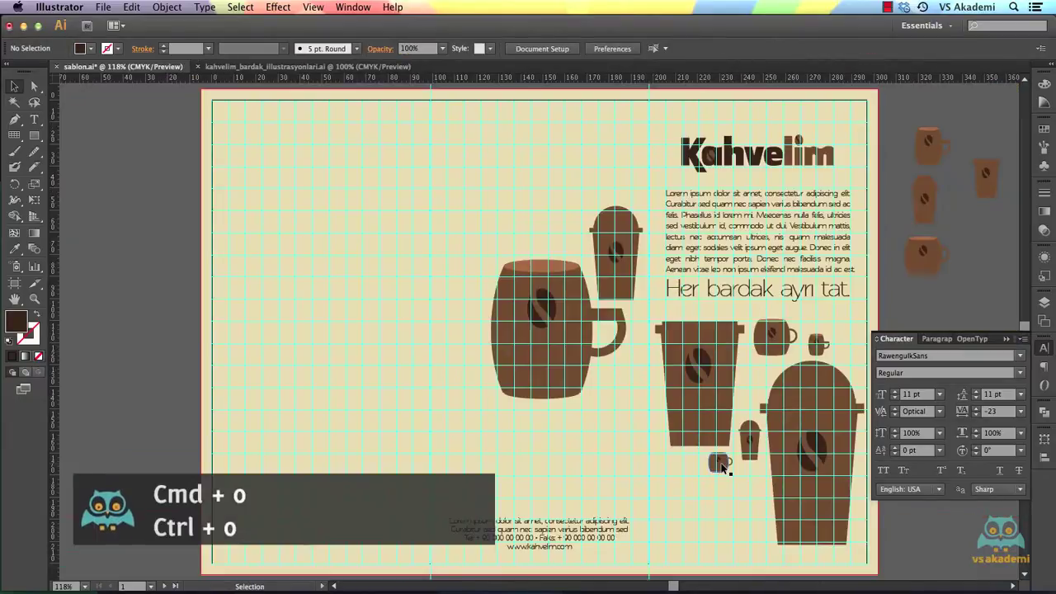
{"action": "scroll", "coordinate": [723, 468], "scroll_direction": "right", "scroll_amount": 3}
{"action": "scroll", "coordinate": [723, 468], "scroll_direction": "down", "scroll_amount": 1}
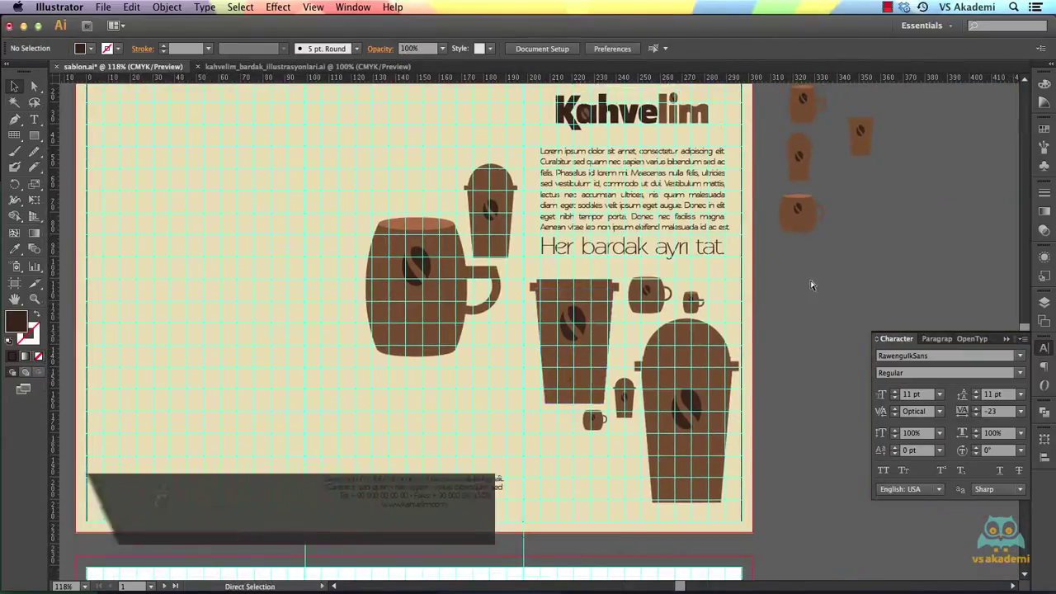
{"action": "key", "text": "super+s"}
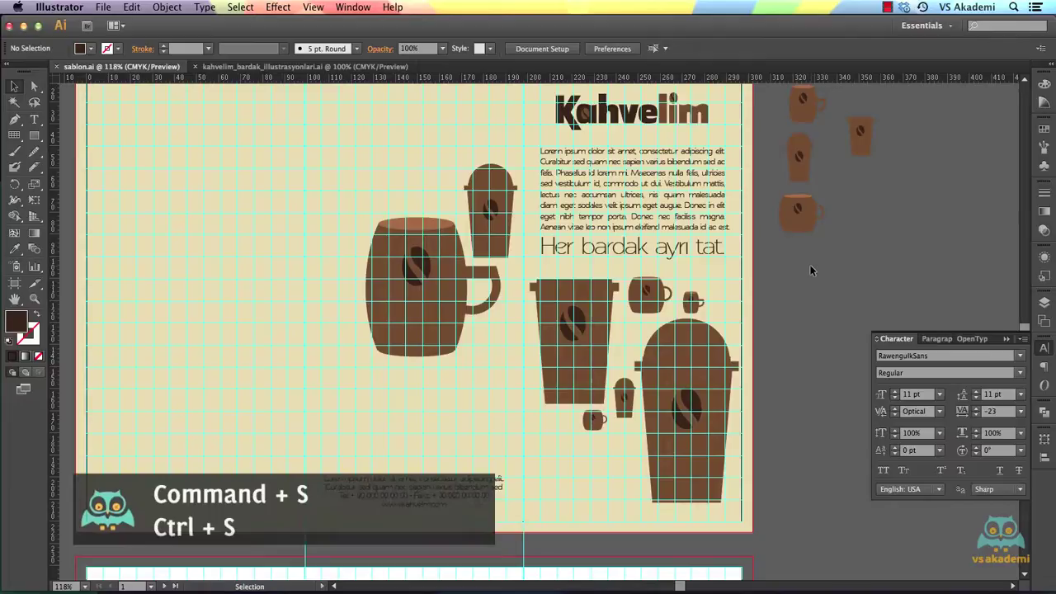
Move the middle panel's large mug and dome-lidded cup down toward the contact text
{"action": "left_click_drag", "start_coordinate": [639, 263], "coordinate": [677, 293]}
{"action": "left_click", "coordinate": [496, 340]}
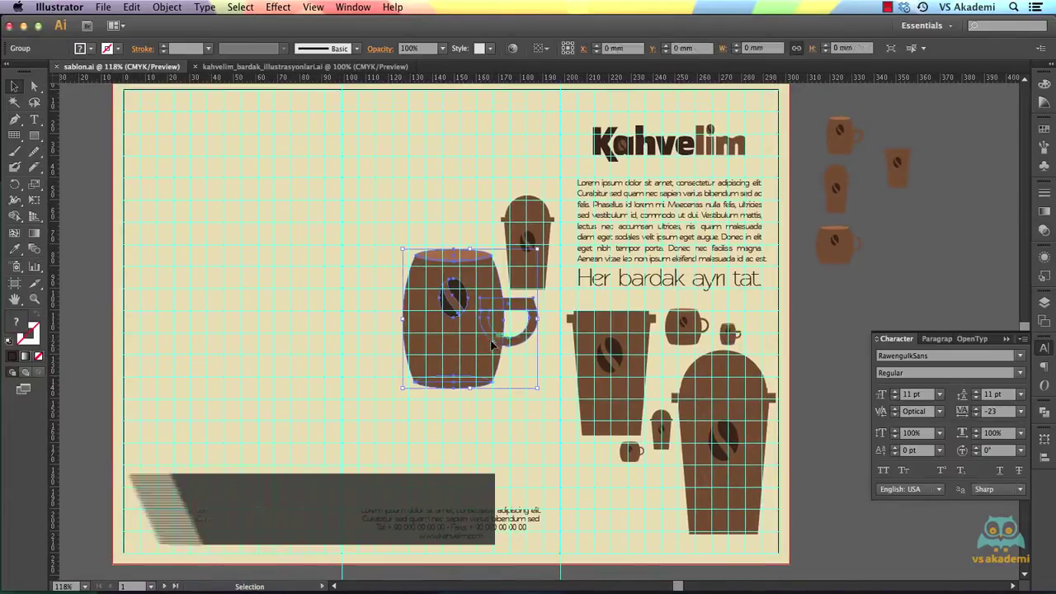
{"action": "left_click_drag", "start_coordinate": [526, 262], "coordinate": [538, 329]}
{"action": "left_click", "coordinate": [857, 277]}
Place a small dome-lidded cup copy below the middle mug's handle and an enlarged flat-lidded cup copy above the mug
{"action": "left_click_drag", "start_coordinate": [844, 197], "coordinate": [530, 460]}
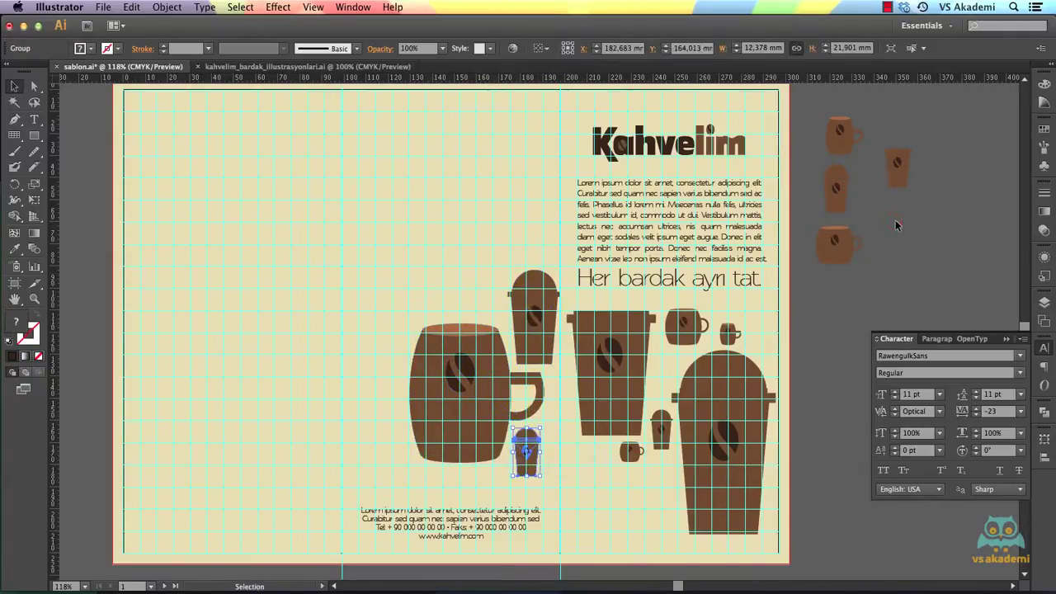
{"action": "left_click_drag", "start_coordinate": [898, 169], "coordinate": [358, 191]}
{"action": "left_click_drag", "start_coordinate": [380, 249], "coordinate": [446, 253]}
{"action": "left_click", "coordinate": [816, 295]}
{"action": "left_click_drag", "start_coordinate": [816, 295], "coordinate": [781, 272]}
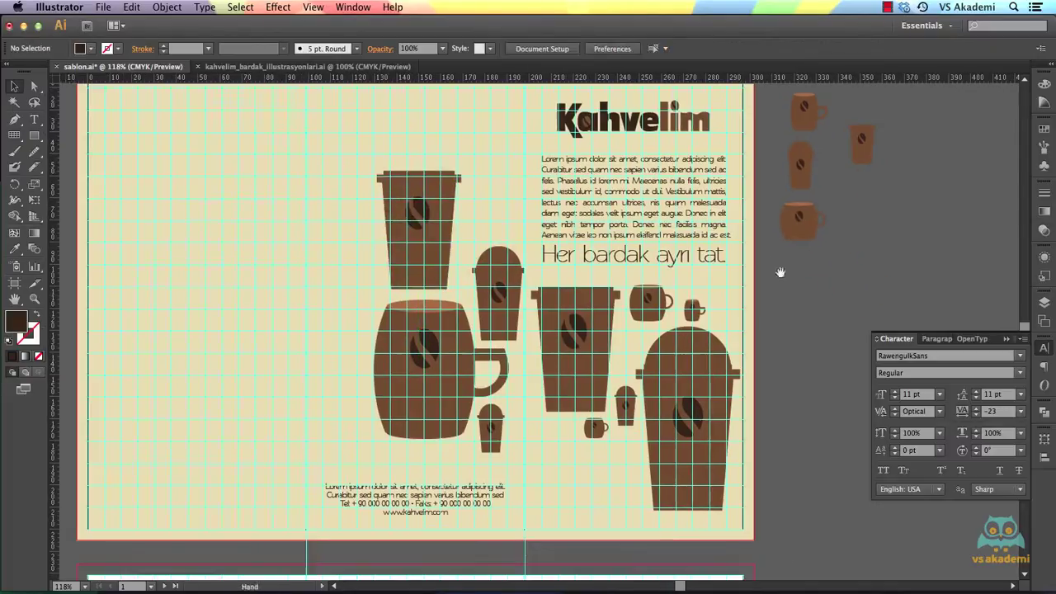
Copy the coffee bean out of a pasteboard mug and place two enlarged copies in the gaps around the middle panel's cups
{"action": "left_click", "coordinate": [801, 219]}
{"action": "double_click", "coordinate": [800, 219]}
{"action": "left_click", "coordinate": [799, 217]}
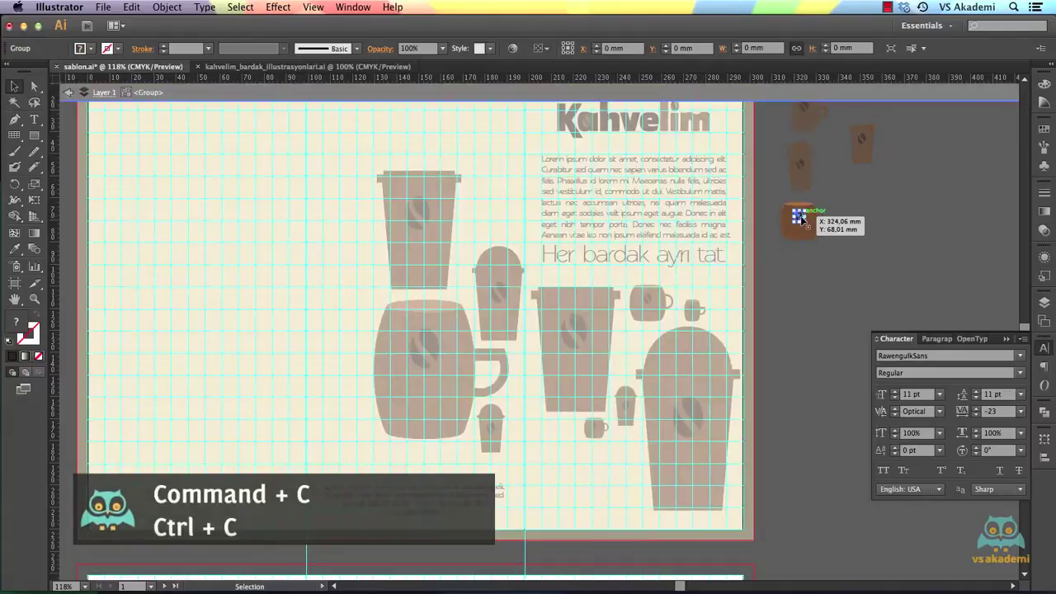
{"action": "double_click", "coordinate": [821, 284]}
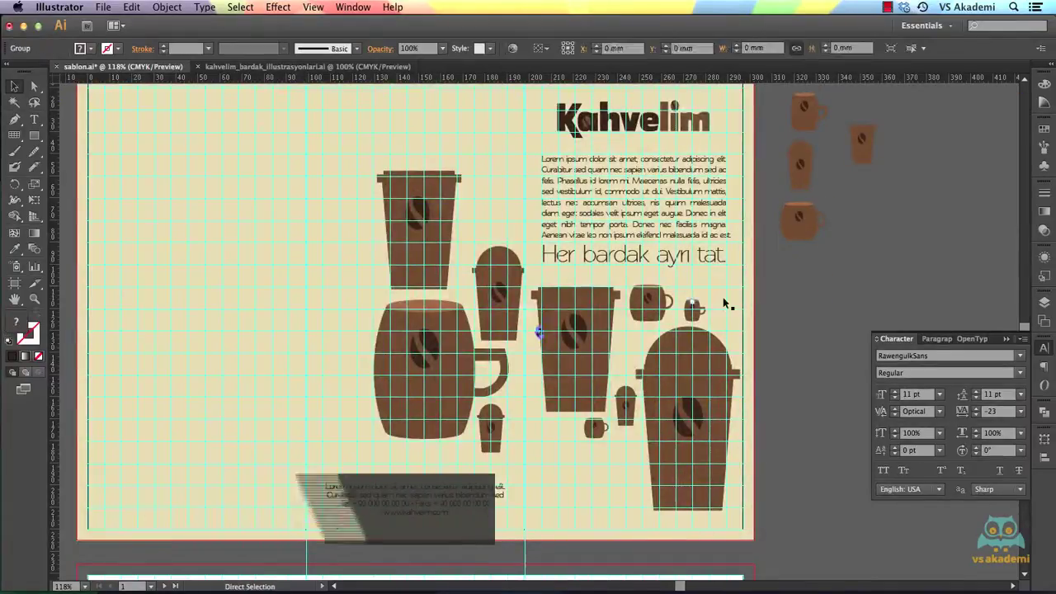
{"action": "key", "text": "super+v"}
{"action": "left_click_drag", "start_coordinate": [545, 328], "coordinate": [377, 296]}
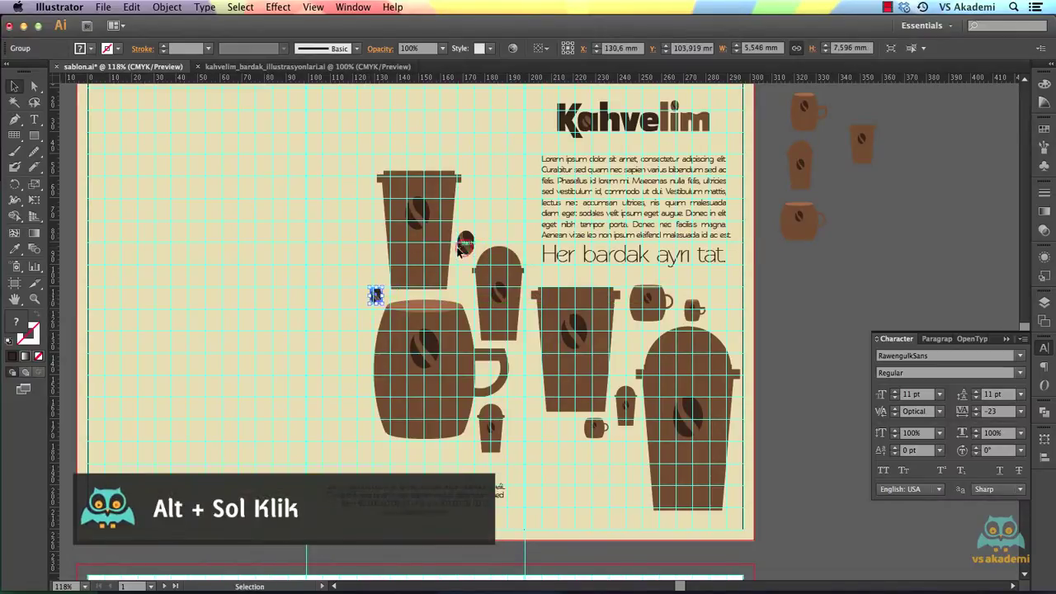
{"action": "left_click_drag", "start_coordinate": [475, 233], "coordinate": [468, 241]}
Place four bean copies of varying small sizes in the gaps around the front panel's cups
{"action": "left_click_drag", "start_coordinate": [373, 295], "coordinate": [623, 370]}
{"action": "left_click", "coordinate": [764, 286]}
{"action": "left_click", "coordinate": [623, 365]}
{"action": "left_click", "coordinate": [624, 368], "text": "shift"}
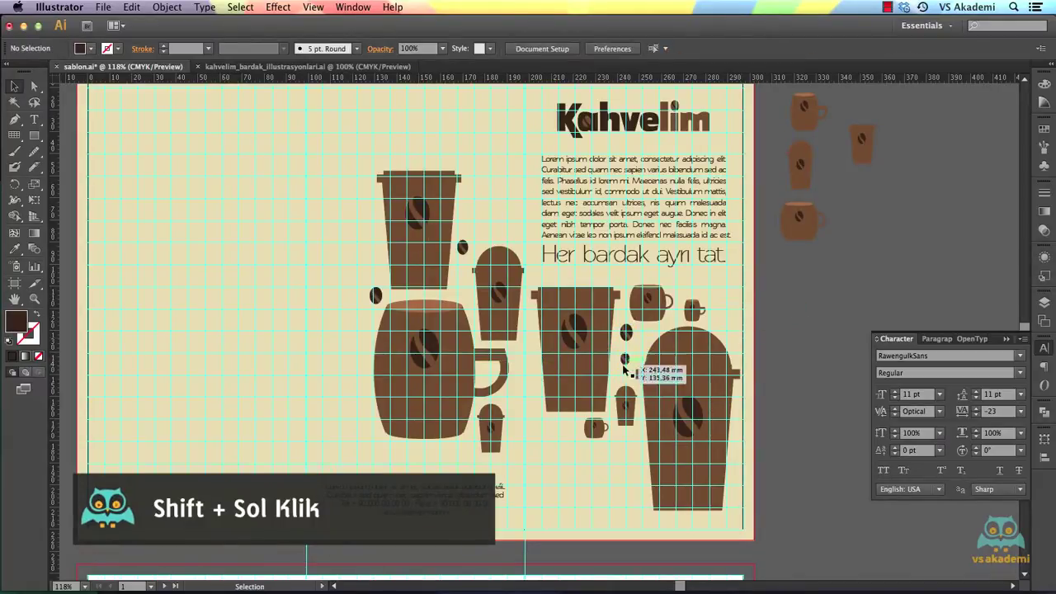
{"action": "left_click", "coordinate": [640, 438]}
{"action": "left_click", "coordinate": [644, 442], "text": "shift"}
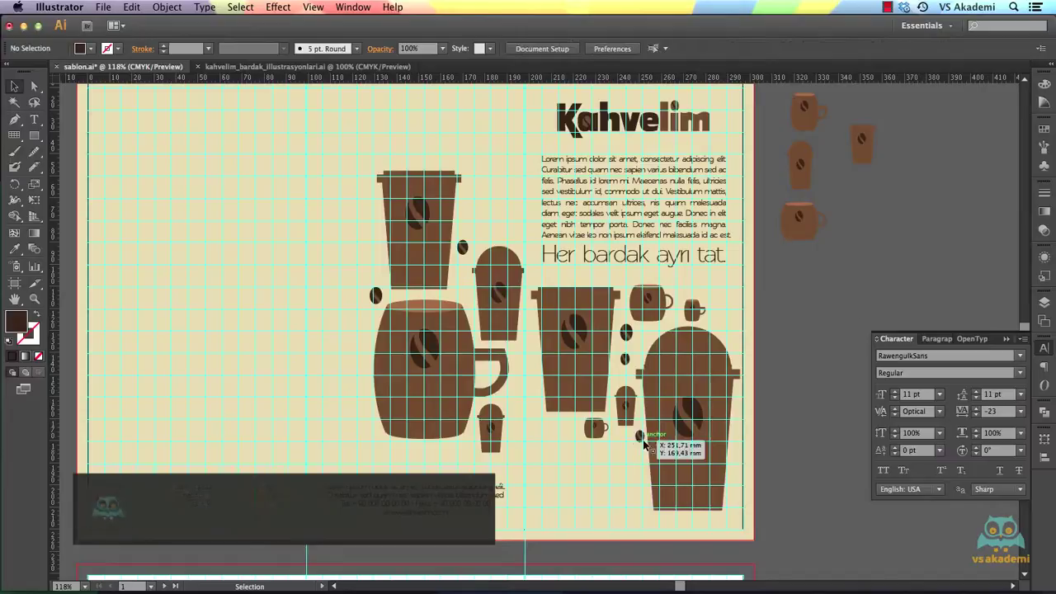
{"action": "left_click", "coordinate": [713, 323]}
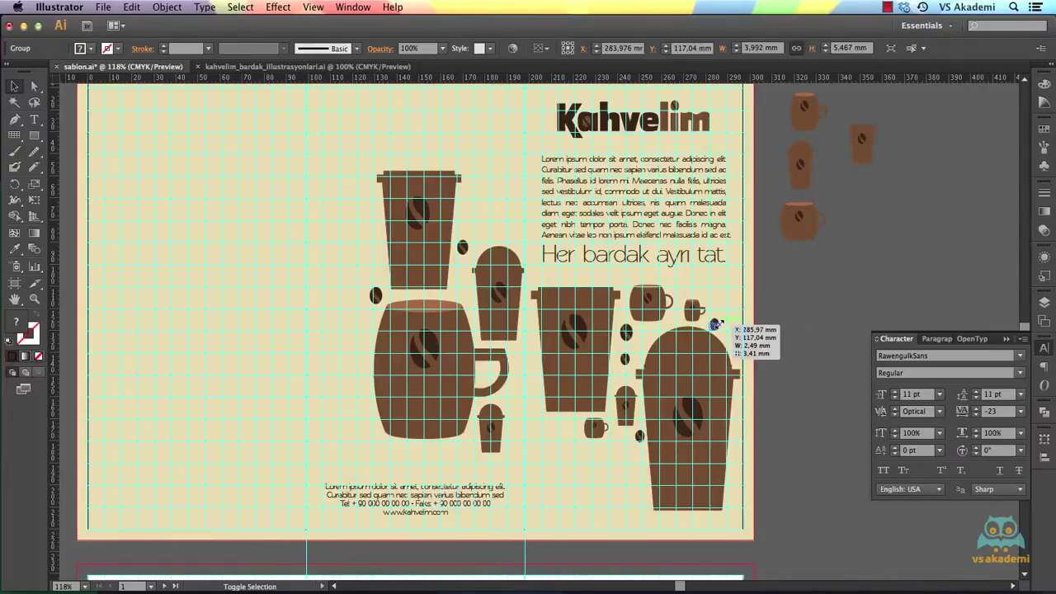
{"action": "left_click", "coordinate": [797, 293]}
Add large beans left of the middle panel's flat-lidded cup and below the front panel's, plus a small bean near the former
{"action": "left_click_drag", "start_coordinate": [498, 289], "coordinate": [353, 256]}
{"action": "left_click", "coordinate": [634, 556]}
{"action": "left_click", "coordinate": [803, 294]}
{"action": "left_click_drag", "start_coordinate": [376, 295], "coordinate": [335, 226]}
{"action": "left_click_drag", "start_coordinate": [569, 309], "coordinate": [712, 334]}
Place a large round-handled mug copy on the left panel, with a small bean above it and a flat-lidded cup below its handle
{"action": "left_click_drag", "start_coordinate": [920, 108], "coordinate": [495, 374]}
{"action": "left_click_drag", "start_coordinate": [415, 317], "coordinate": [331, 218]}
{"action": "left_click_drag", "start_coordinate": [451, 219], "coordinate": [220, 135]}
{"action": "left_click_drag", "start_coordinate": [452, 312], "coordinate": [340, 329]}
Place a small dome-lidded cup copy left of the middle panel's large mug and a bean copy just above it
{"action": "left_click", "coordinate": [578, 291], "text": "shift"}
{"action": "left_click_drag", "start_coordinate": [578, 291], "coordinate": [419, 379]}
{"action": "left_click_drag", "start_coordinate": [381, 430], "coordinate": [408, 382]}
{"action": "left_click_drag", "start_coordinate": [440, 322], "coordinate": [394, 338]}
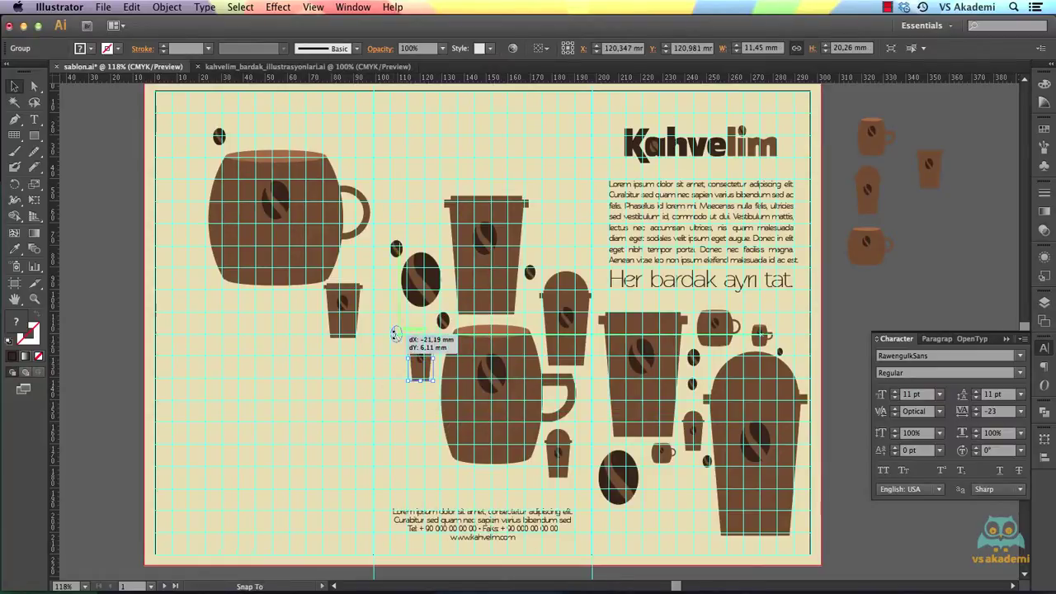
Add a medium bean below the small dome-lidded cup, and dome-lidded cup copies above the large bean and the left mug's handle
{"action": "left_click_drag", "start_coordinate": [429, 287], "coordinate": [413, 418]}
{"action": "left_click_drag", "start_coordinate": [366, 294], "coordinate": [368, 299]}
{"action": "left_click_drag", "start_coordinate": [569, 324], "coordinate": [377, 113]}
{"action": "left_click", "coordinate": [292, 317]}
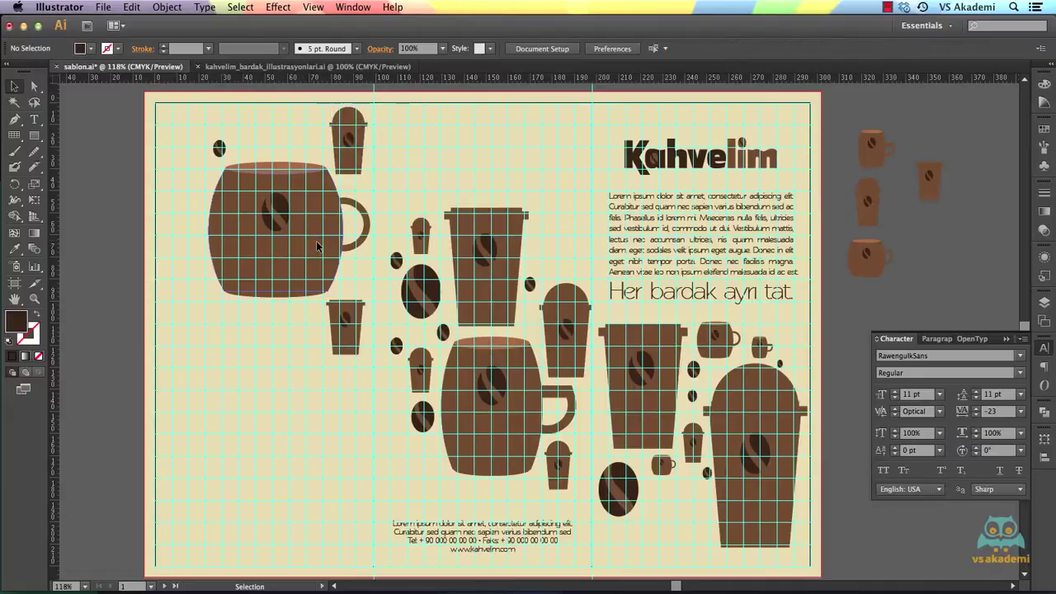
Surround the left panel's mug with a small mug copy and an enlarged bean at its upper left and a bean below its handle
{"action": "left_click", "coordinate": [317, 246]}
{"action": "left_click_drag", "start_coordinate": [718, 340], "coordinate": [186, 173]}
{"action": "left_click", "coordinate": [180, 186]}
{"action": "left_click_drag", "start_coordinate": [397, 266], "coordinate": [177, 134]}
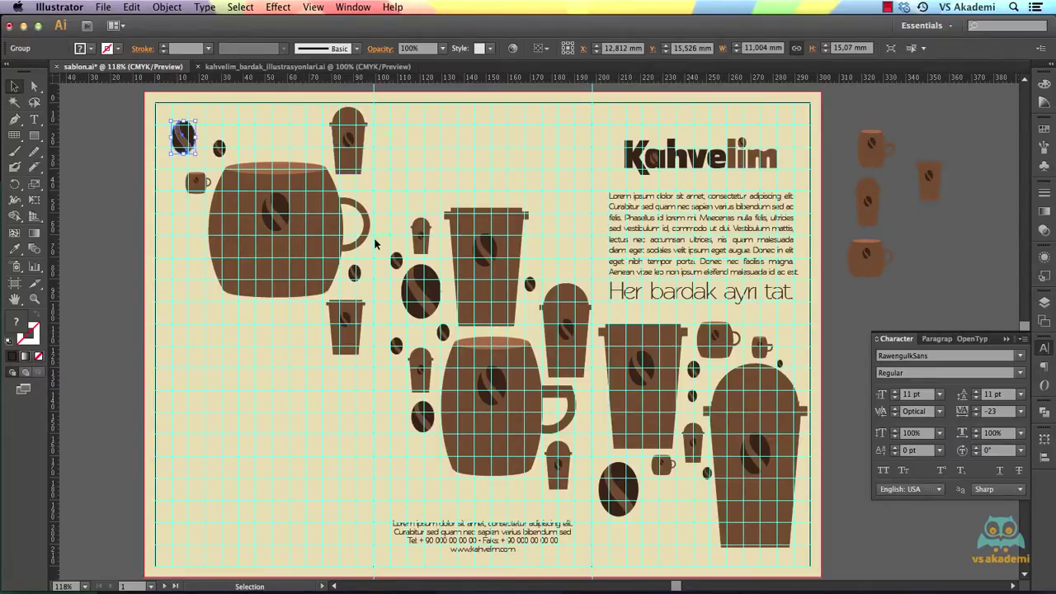
Shift the middle panel's large dome-lidded cup slightly left and enlarge the small one below the mug handle to about 14 × 25 mm
{"action": "left_click", "coordinate": [575, 325]}
{"action": "left_click", "coordinate": [566, 482]}
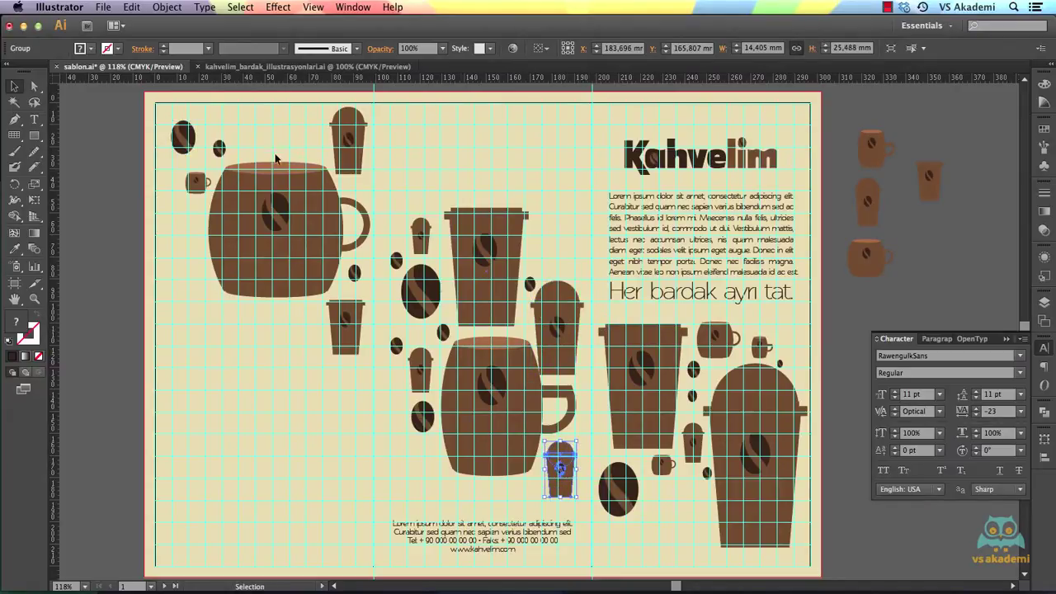
{"action": "left_click", "coordinate": [848, 318]}
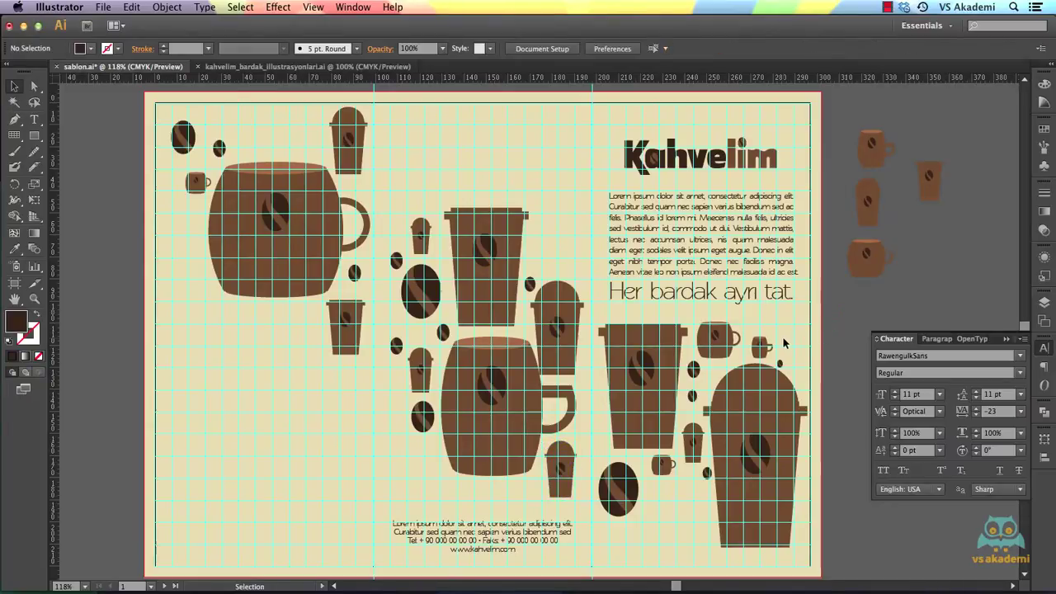
Paste a Kahvelim logo about 25 mm wide, center it above the middle panel's contact text, and save the document
{"action": "scroll", "coordinate": [783, 353], "scroll_direction": "down", "scroll_amount": 1}
{"action": "key", "text": "ctrl+v"}
{"action": "left_click_drag", "start_coordinate": [417, 505], "coordinate": [489, 513]}
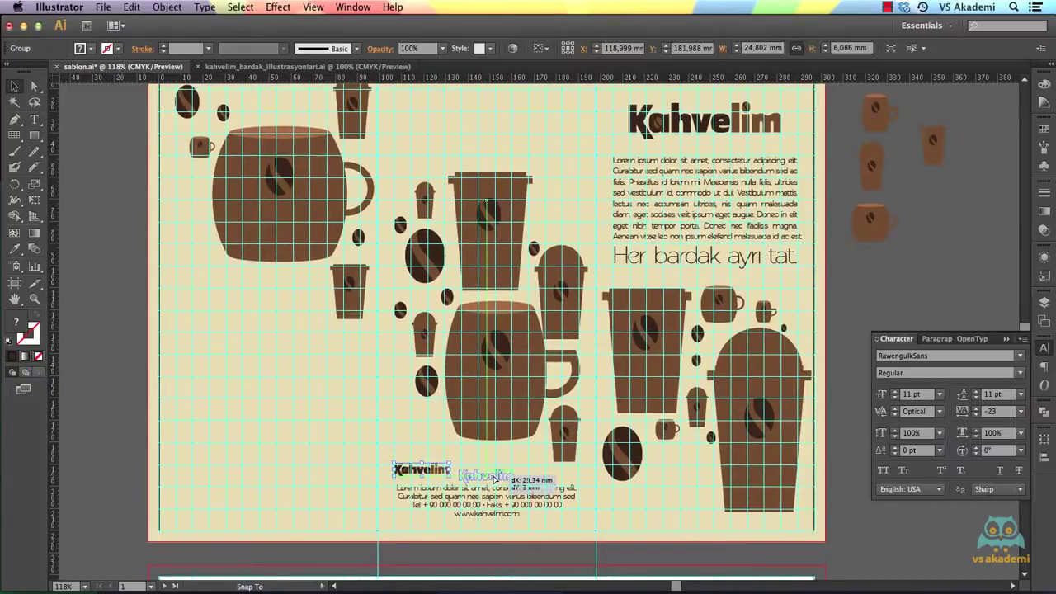
{"action": "left_click_drag", "start_coordinate": [493, 477], "coordinate": [504, 476]}
{"action": "left_click", "coordinate": [847, 308]}
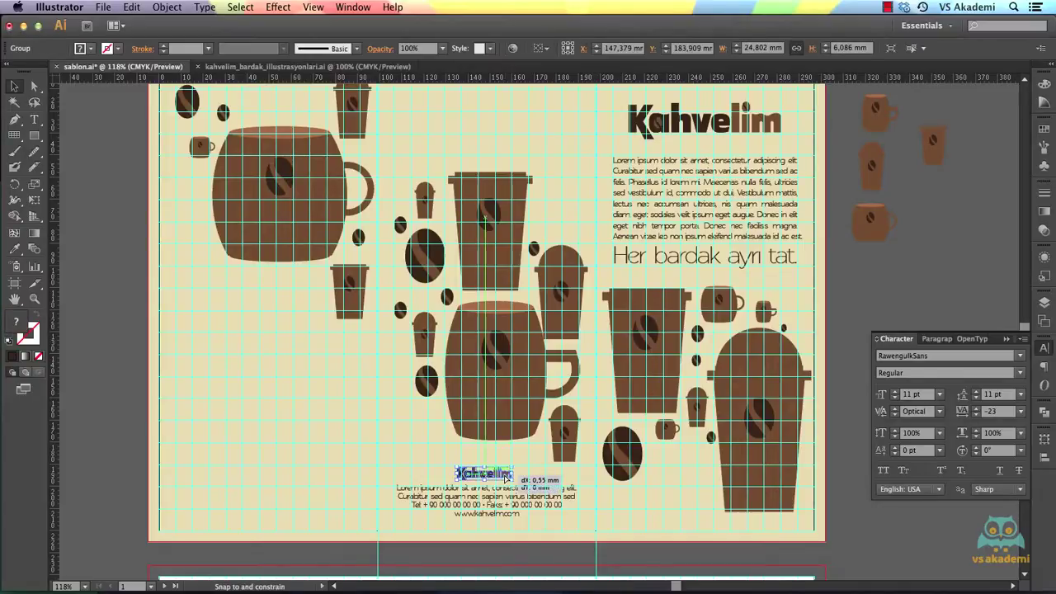
{"action": "left_click", "coordinate": [856, 278]}
{"action": "key", "text": "super+s"}
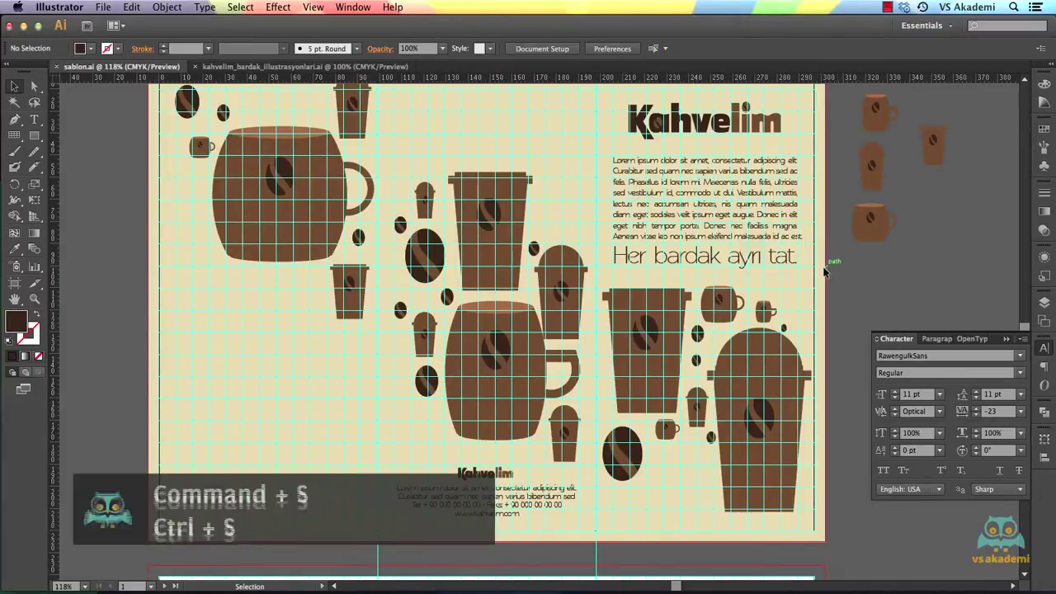
Copy the right panel's placeholder paragraph below the left panel's mug, double its text, and fit the text frame inside the panel margins
{"action": "left_click_drag", "start_coordinate": [741, 186], "coordinate": [302, 362]}
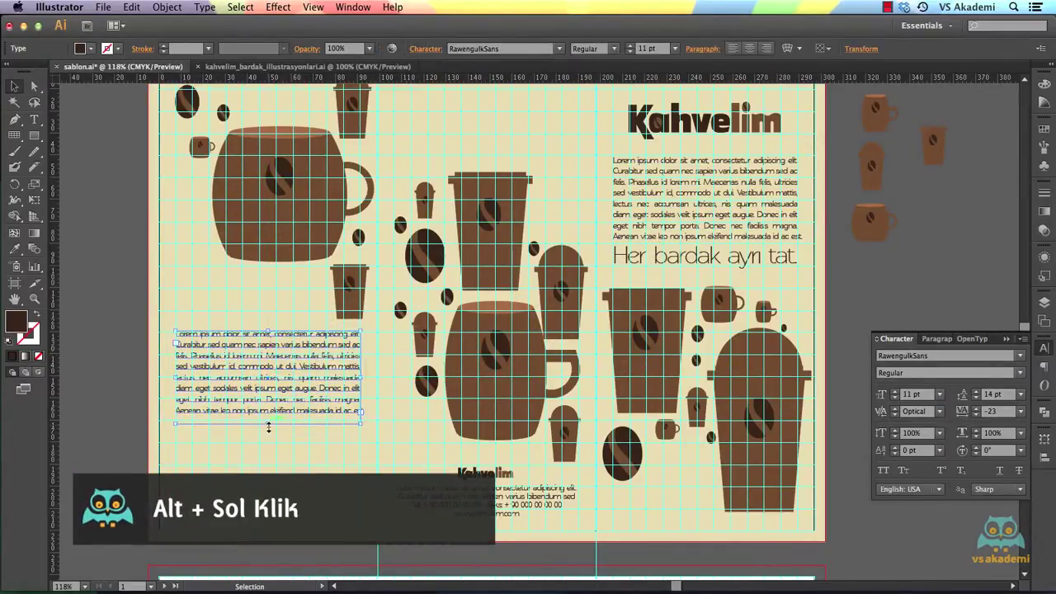
{"action": "double_click", "coordinate": [308, 403]}
{"action": "key", "text": "super+a"}
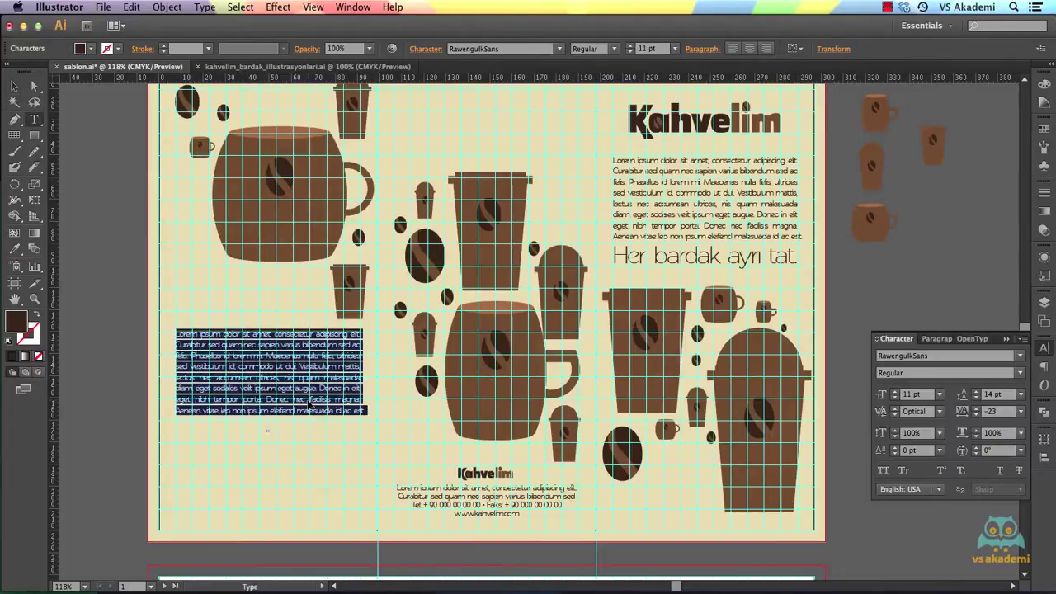
{"action": "key", "text": "super+c"}
{"action": "left_click", "coordinate": [332, 406]}
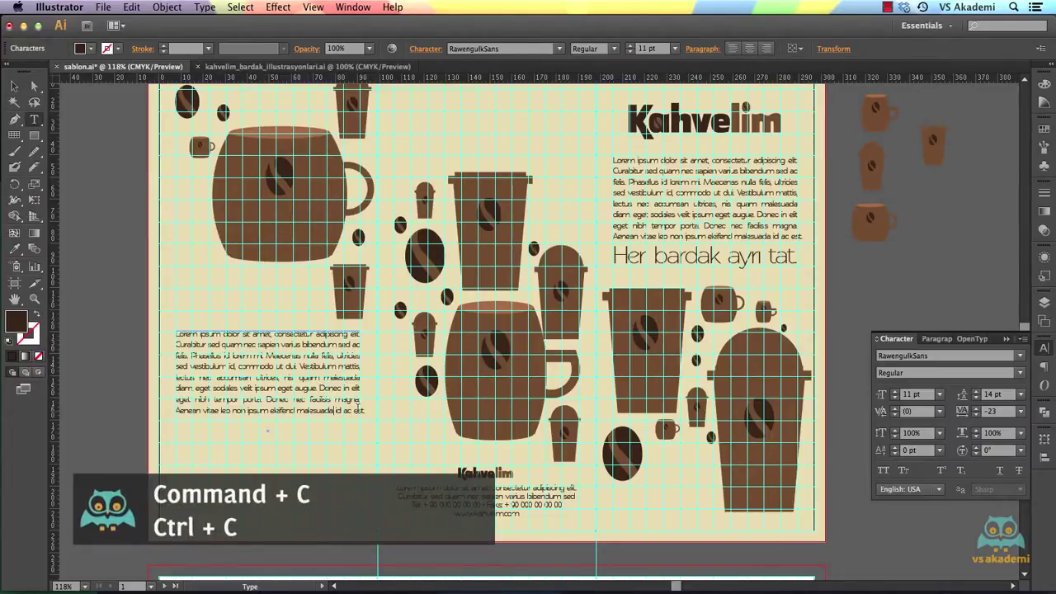
{"action": "key", "text": "super+v"}
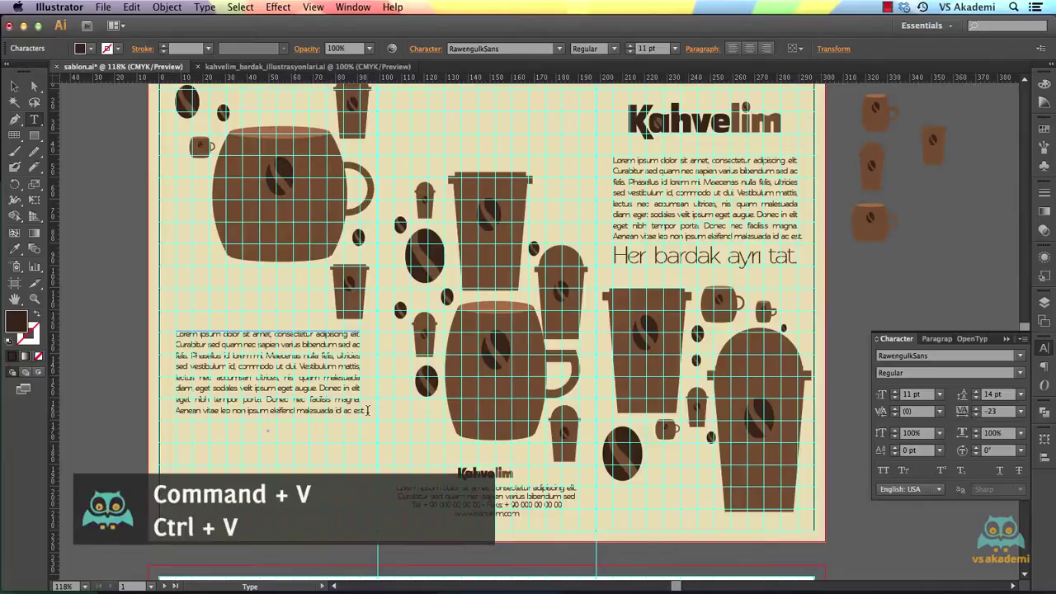
{"action": "key", "text": "super+v"}
{"action": "left_click", "coordinate": [14, 86]}
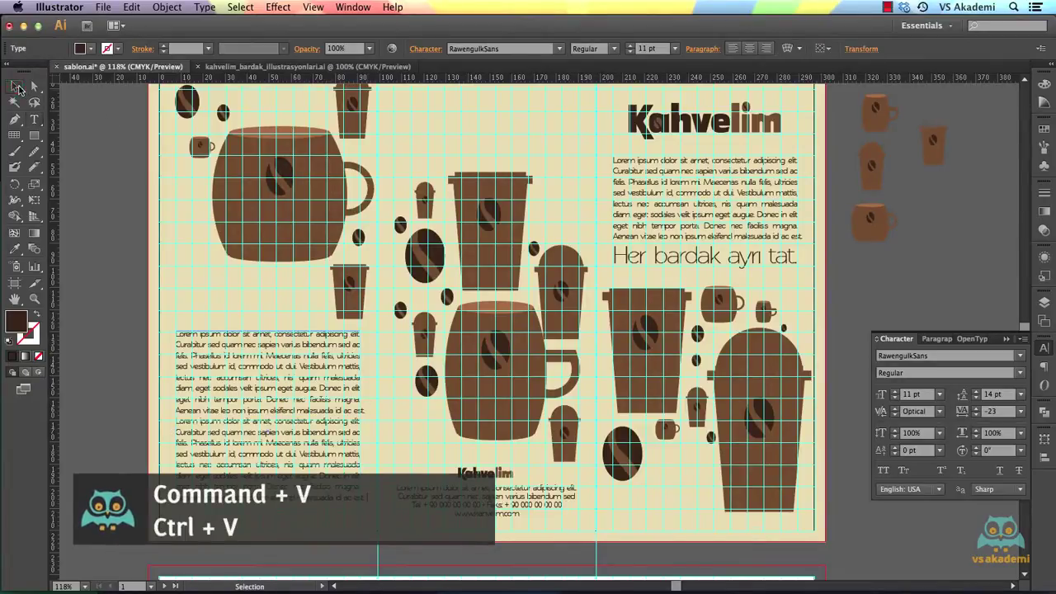
{"action": "left_click_drag", "start_coordinate": [269, 534], "coordinate": [275, 514]}
{"action": "key", "text": "super+shift+a"}
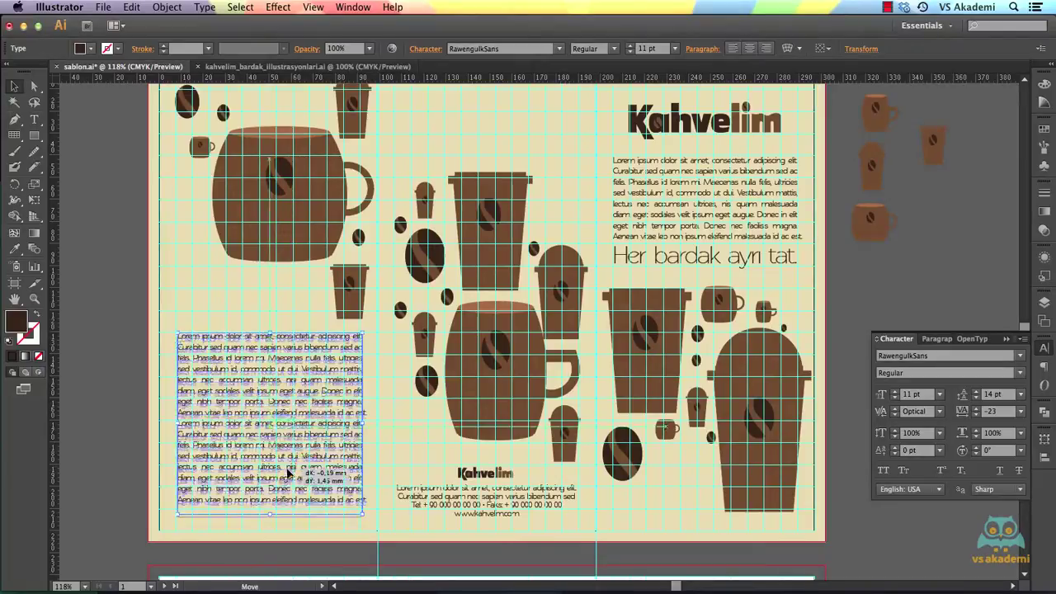
Copy a small bean beside the lidded cup below the left panel's large mug, and slightly enlarge the small mug beside the large one
{"action": "left_click_drag", "start_coordinate": [328, 219], "coordinate": [327, 233]}
{"action": "left_click_drag", "start_coordinate": [533, 266], "coordinate": [321, 286]}
{"action": "left_click", "coordinate": [197, 168]}
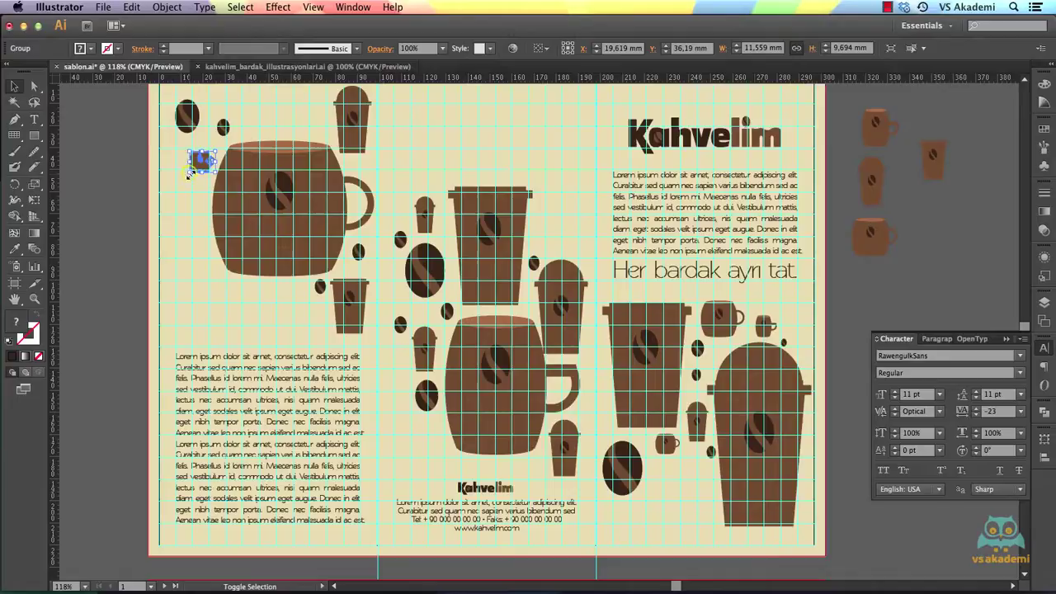
{"action": "key", "text": "super+shift+a"}
Add a lidded cup copy at the large mug's lower left, and move the small bean above it, enlarging it to medium size
{"action": "left_click_drag", "start_coordinate": [600, 291], "coordinate": [198, 291]}
{"action": "left_click", "coordinate": [242, 290]}
{"action": "left_click", "coordinate": [318, 285]}
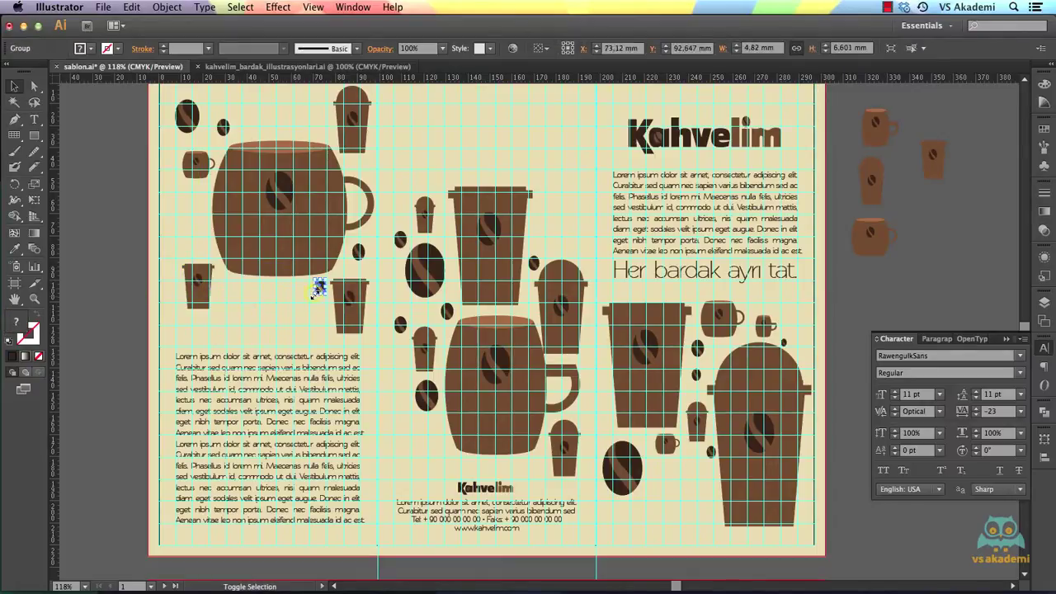
{"action": "left_click_drag", "start_coordinate": [314, 295], "coordinate": [193, 235]}
{"action": "left_click", "coordinate": [164, 250]}
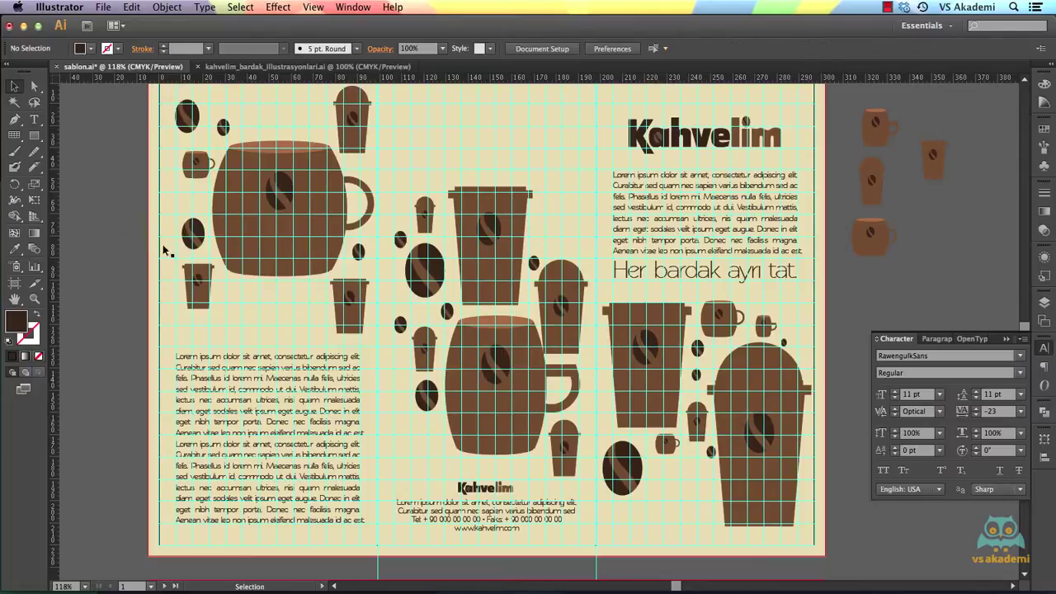
Hide the guides and grid to examine the balance of the brochure layout, and show them again
{"action": "right_click", "coordinate": [939, 197]}
{"action": "left_click", "coordinate": [966, 285]}
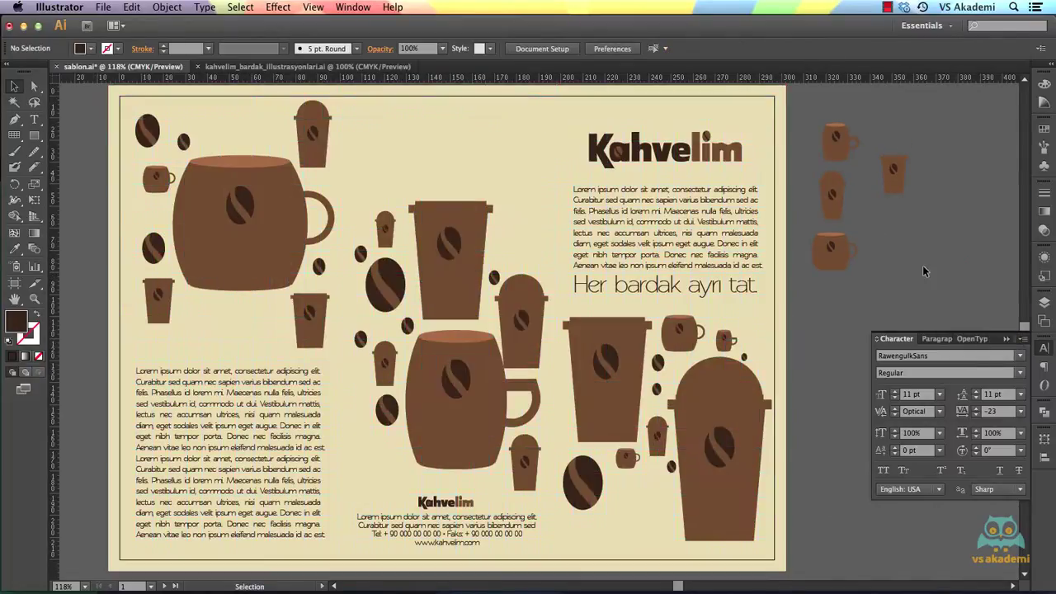
{"action": "mouse_move", "coordinate": [911, 271]}
{"action": "left_mouse_down"}
{"action": "mouse_move", "coordinate": [901, 254]}
{"action": "mouse_move", "coordinate": [902, 278]}
{"action": "left_mouse_up"}
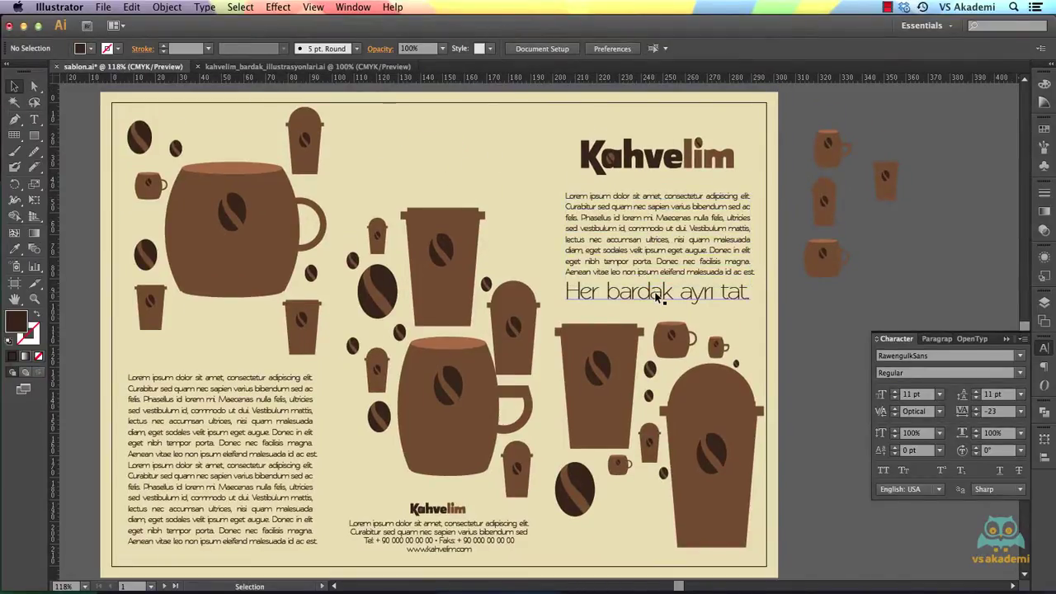
{"action": "right_click", "coordinate": [913, 223]}
{"action": "left_click", "coordinate": [950, 326]}
Copy the placeholder paragraph to the upper part of the middle panel and delete its text from "Donec nec facilisis magna" onward
{"action": "left_click_drag", "start_coordinate": [690, 201], "coordinate": [474, 128]}
{"action": "key", "text": "t"}
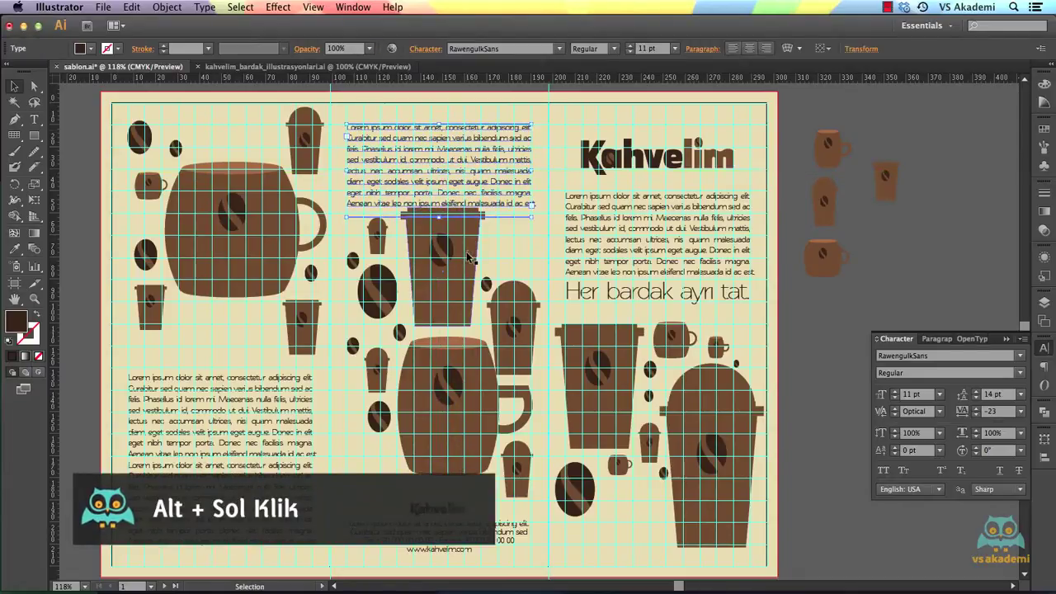
{"action": "left_click_drag", "start_coordinate": [437, 191], "coordinate": [542, 207]}
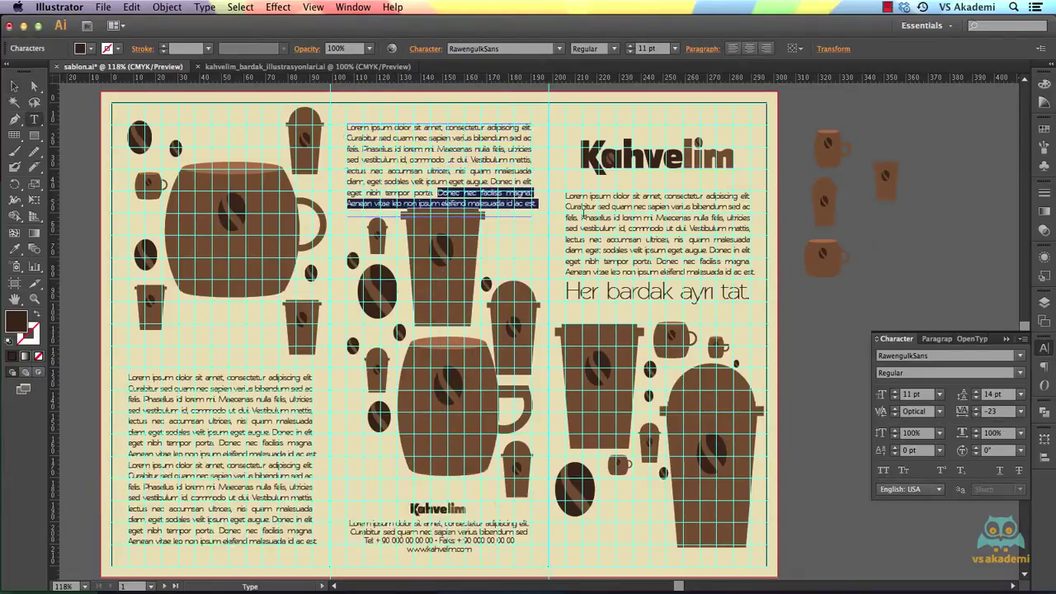
{"action": "key", "text": "BackSpace"}
{"action": "left_click", "coordinate": [15, 86]}
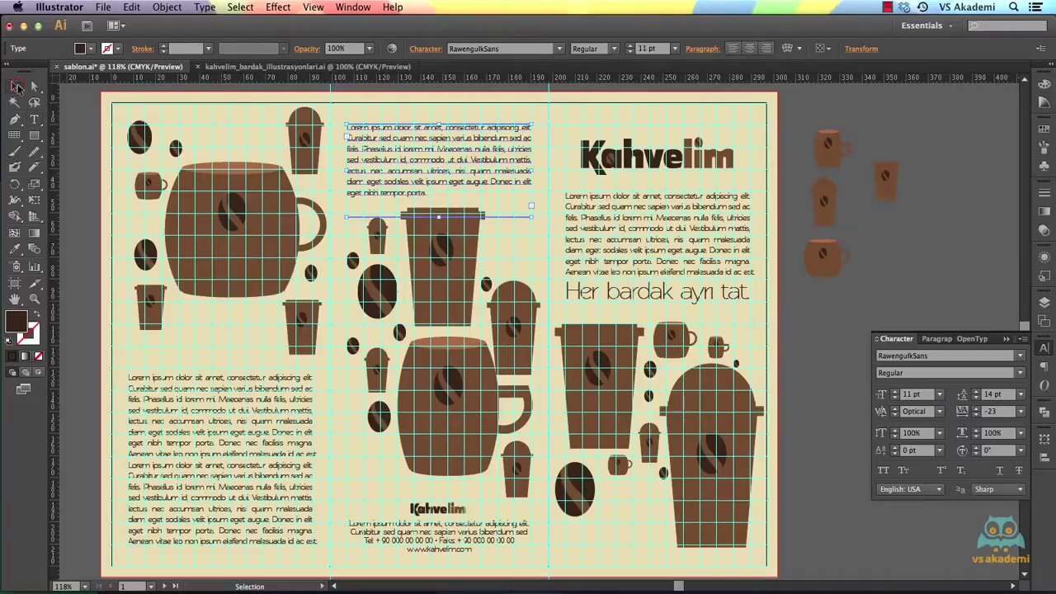
Add a small dome-lidded cup and two tiny beans below the left panel's mug and one tiny bean above it, and save the document
{"action": "left_click_drag", "start_coordinate": [298, 323], "coordinate": [198, 151]}
{"action": "left_click", "coordinate": [254, 334]}
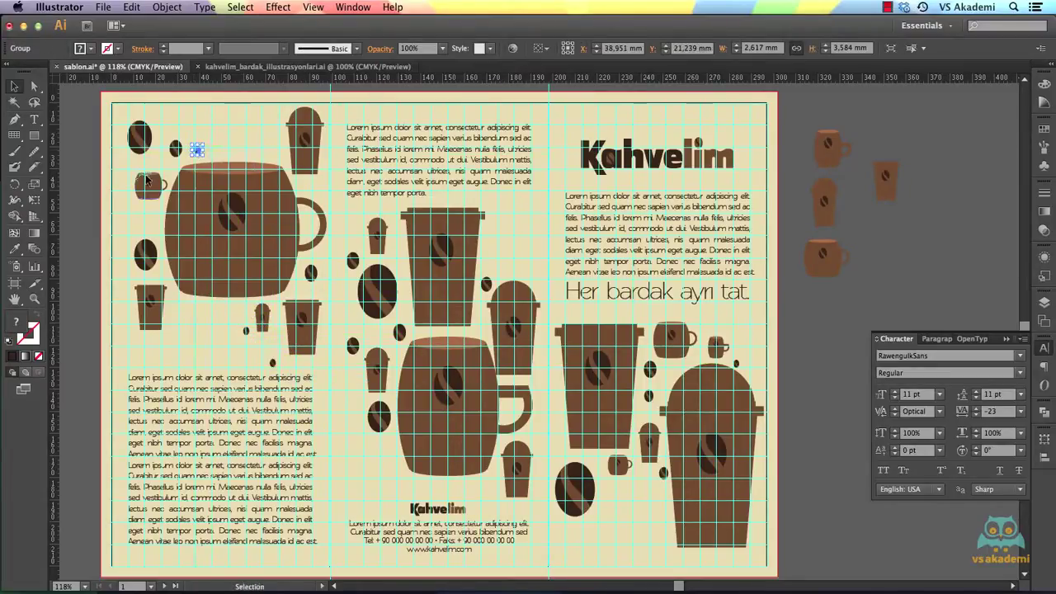
{"action": "left_click", "coordinate": [92, 194]}
{"action": "key", "text": "super+s"}
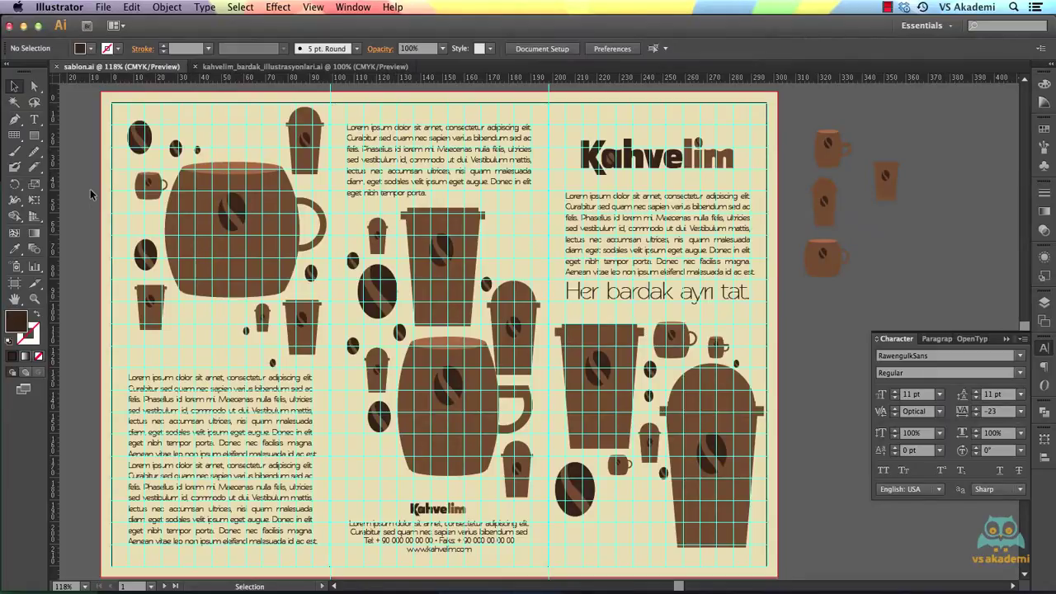